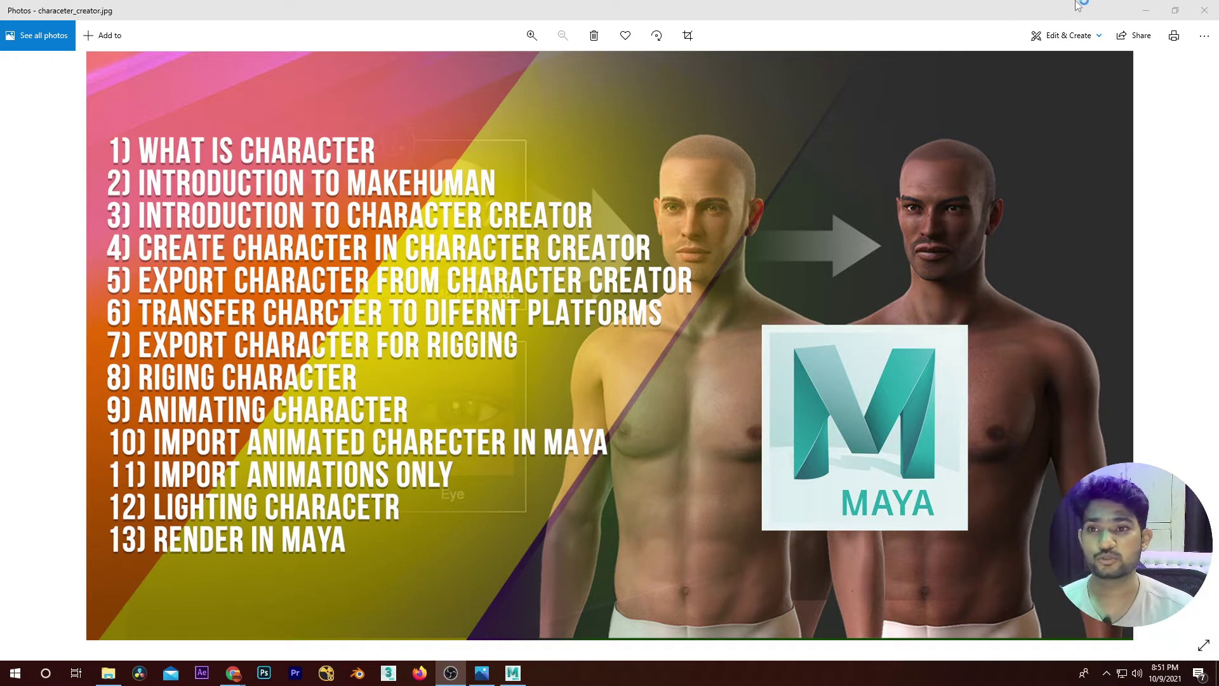
# Step: Minimize the course outline image and bring up Chrome's New Tab search box
pyautogui.click(1146, 10)
pyautogui.click(307, 635)
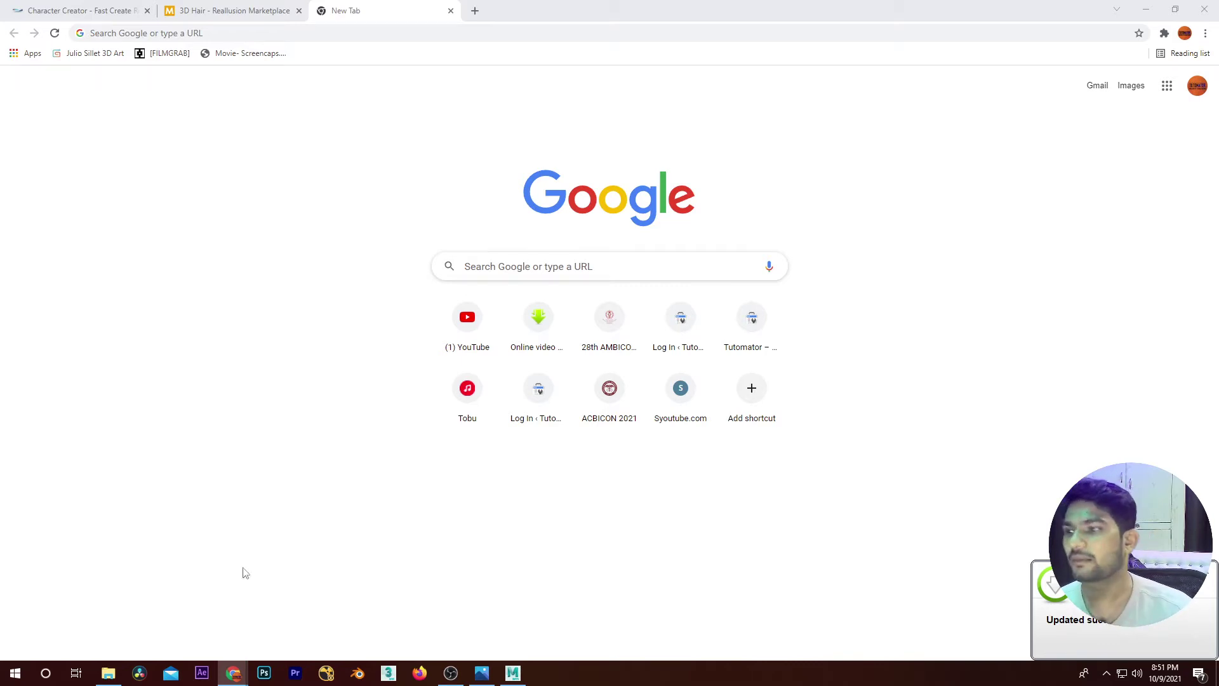
pyautogui.click(542, 267)
# Step: Search Google for 'mixamo' and open the official Mixamo website
pyautogui.write('mixamo')
pyautogui.press('Return')
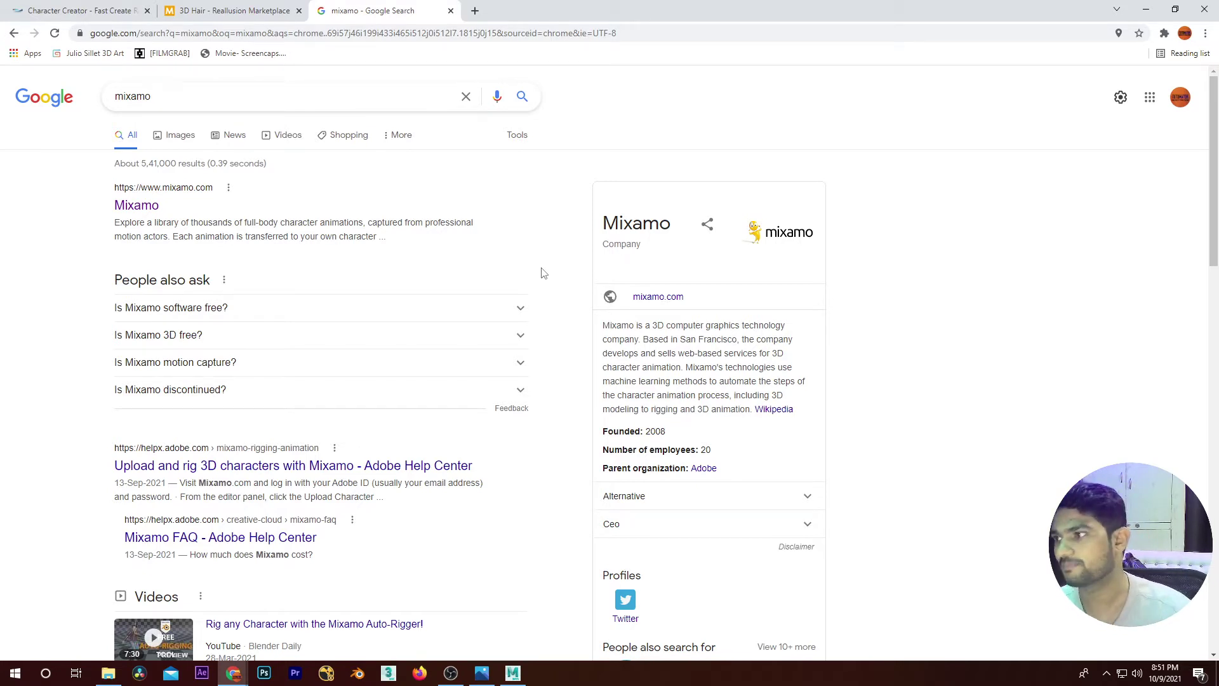
pyautogui.click(137, 205)
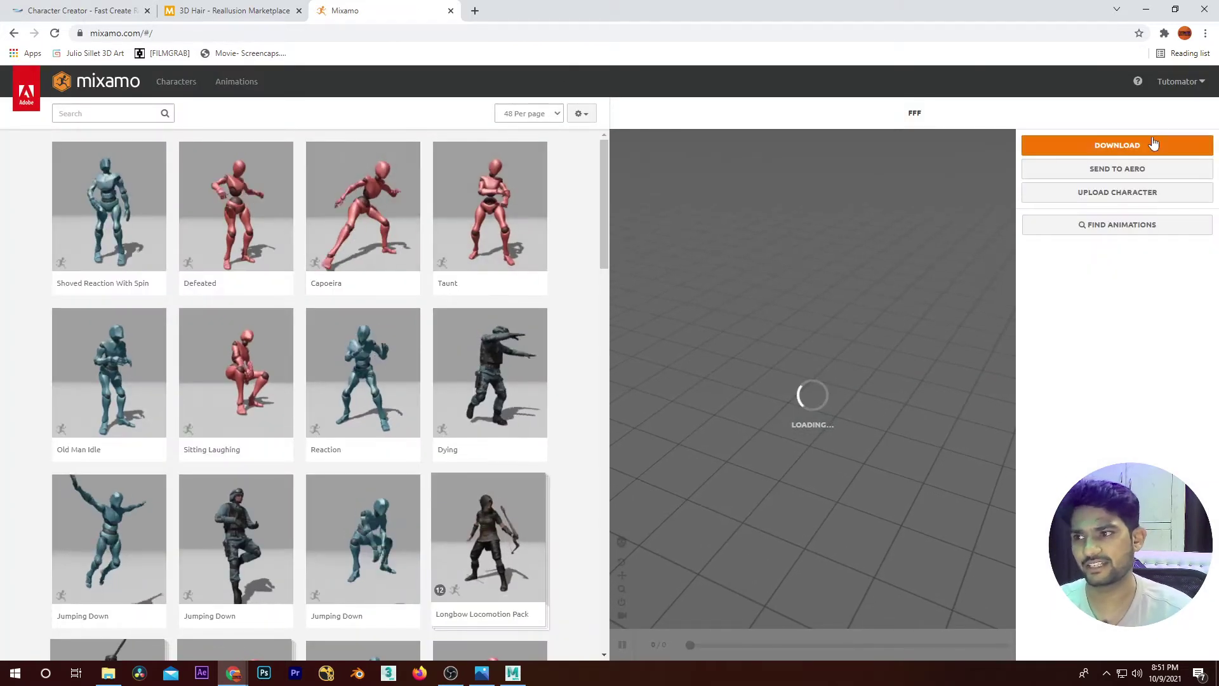
# Step: Go to the Mixamo home page and check the account options
pyautogui.click(130, 83)
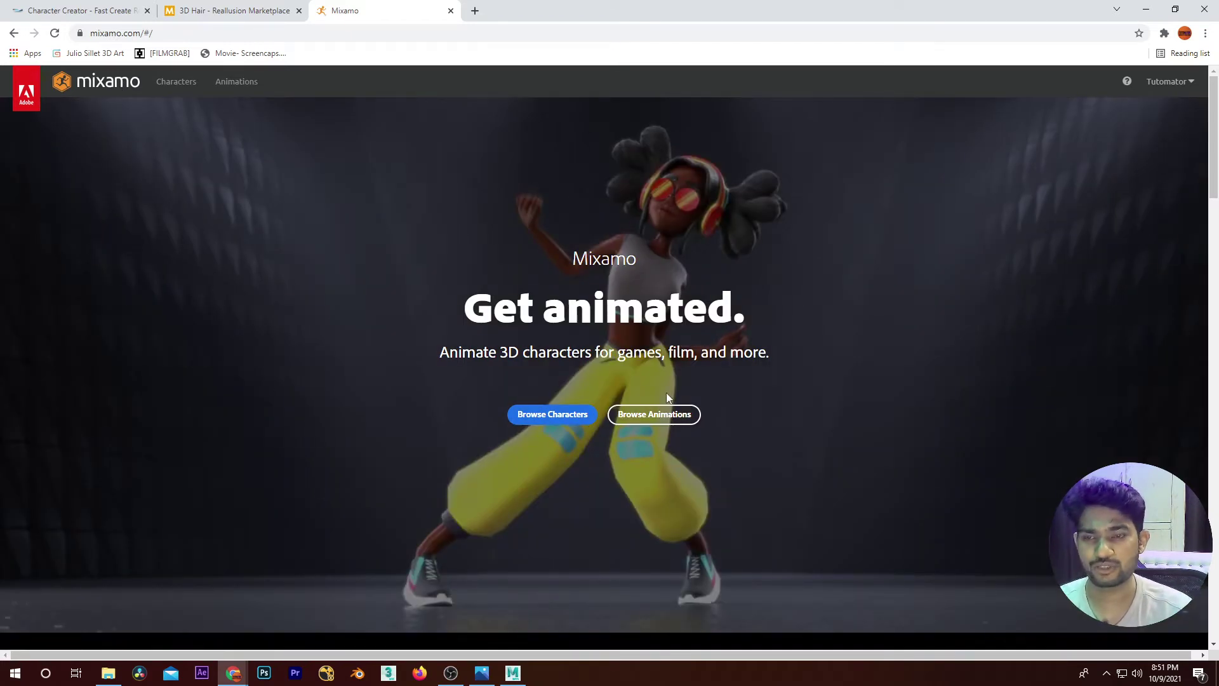
pyautogui.click(1175, 81)
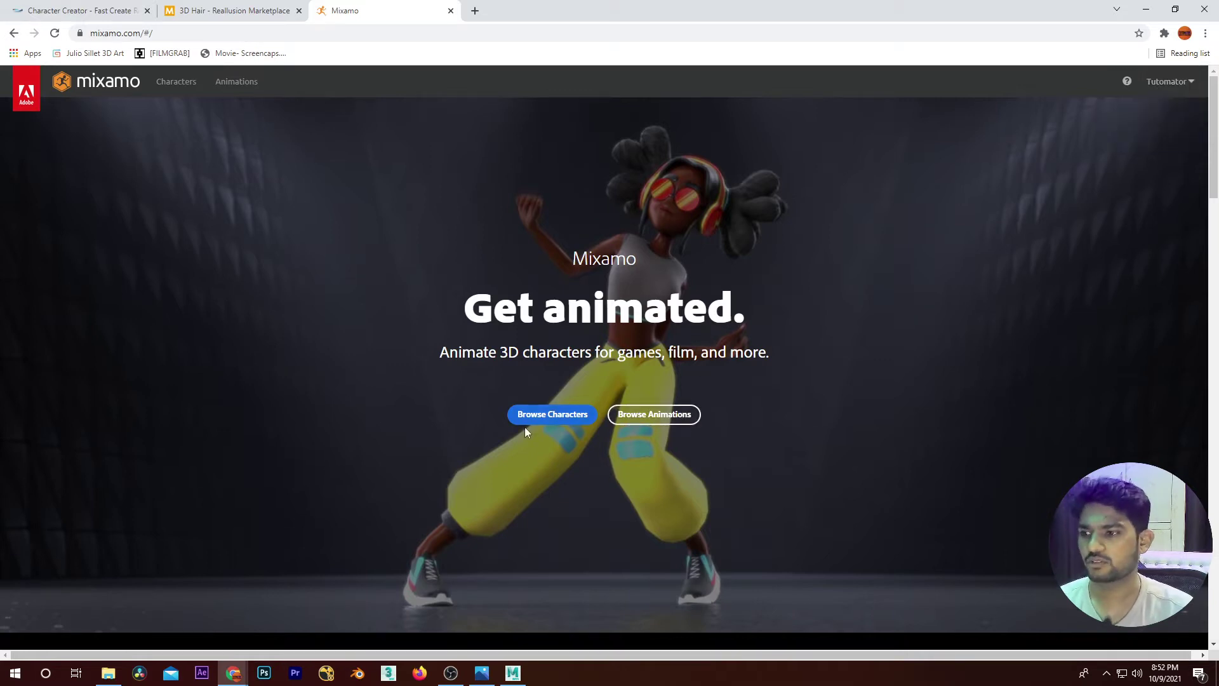
pyautogui.scroll(-4, 593, 401)
pyautogui.scroll(4, 555, 353)
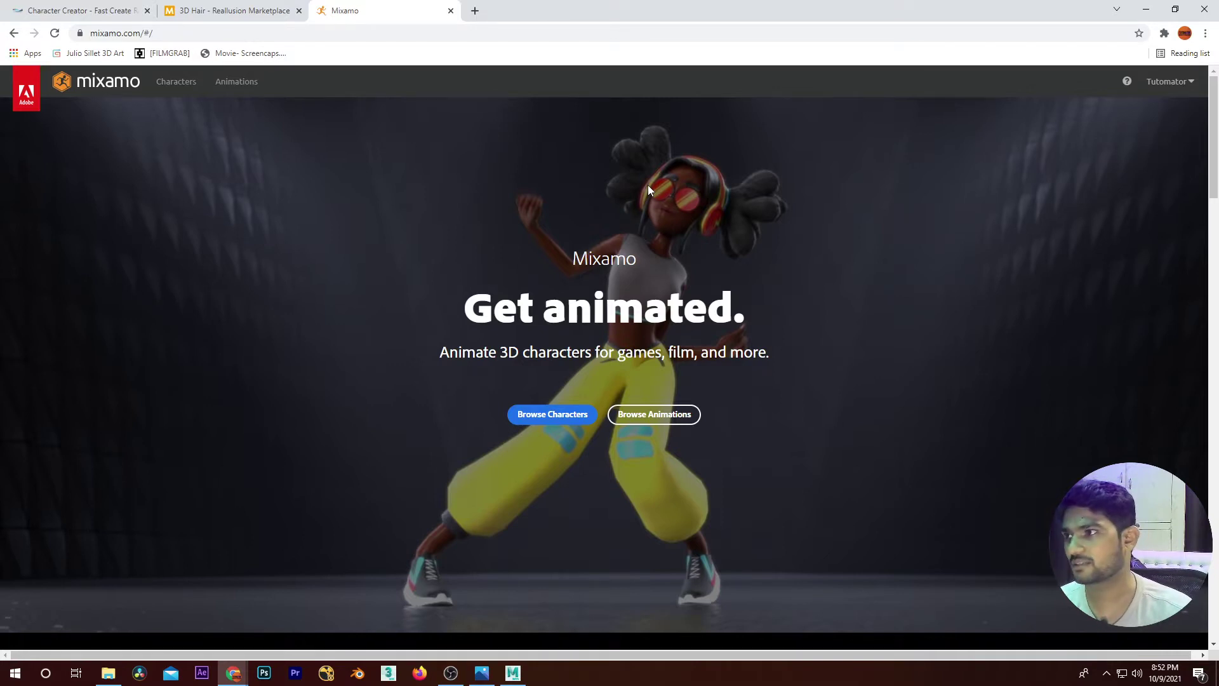
# Step: Glance at the Reallusion hair marketplace tab, then return to Mixamo's 'Get animated.' page
pyautogui.click(248, 11)
pyautogui.scroll(-4, 452, 242)
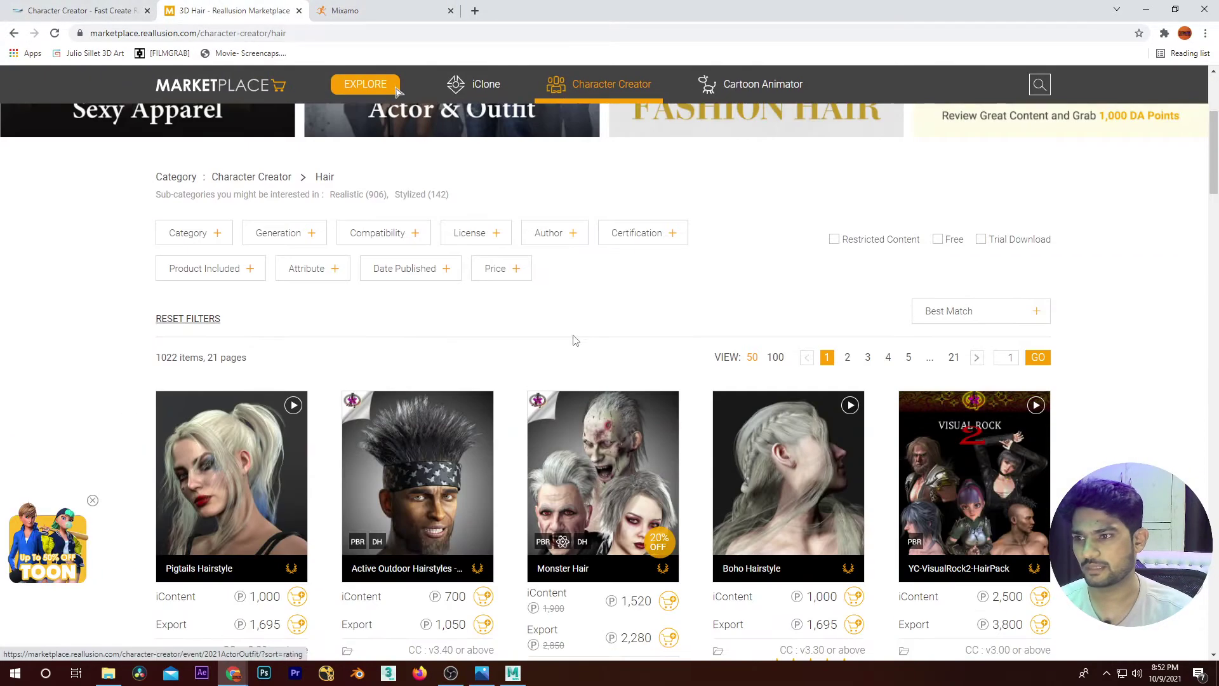
pyautogui.scroll(-4, 761, 266)
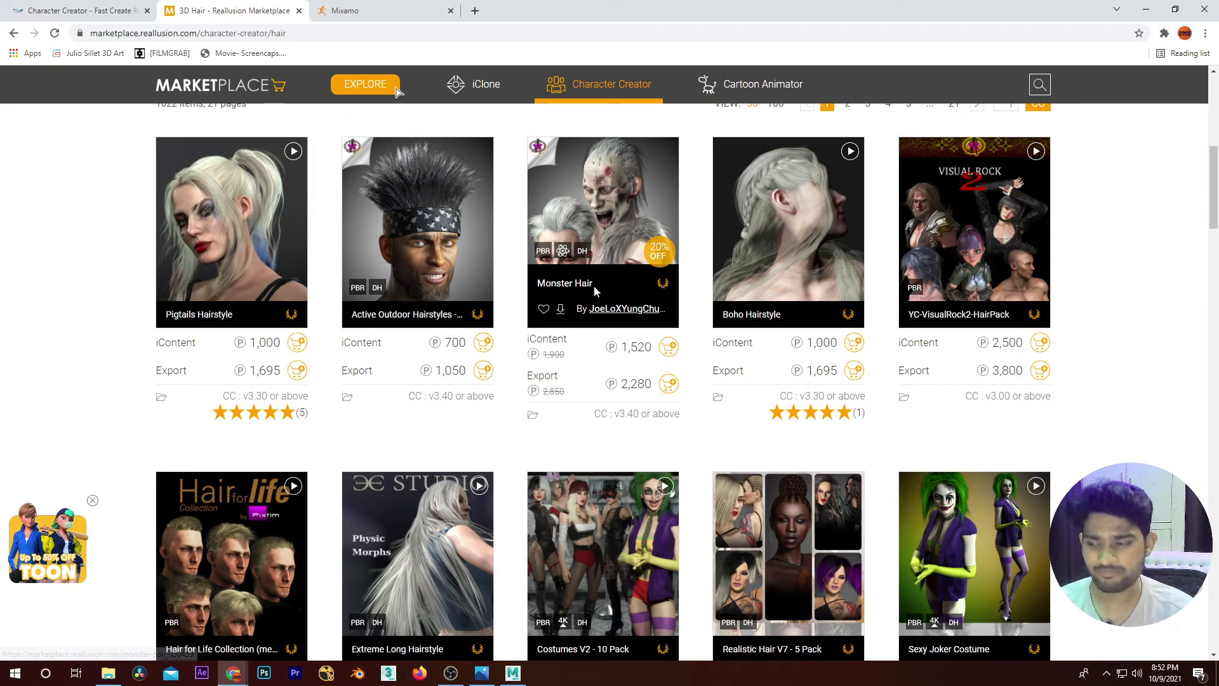
pyautogui.click(360, 10)
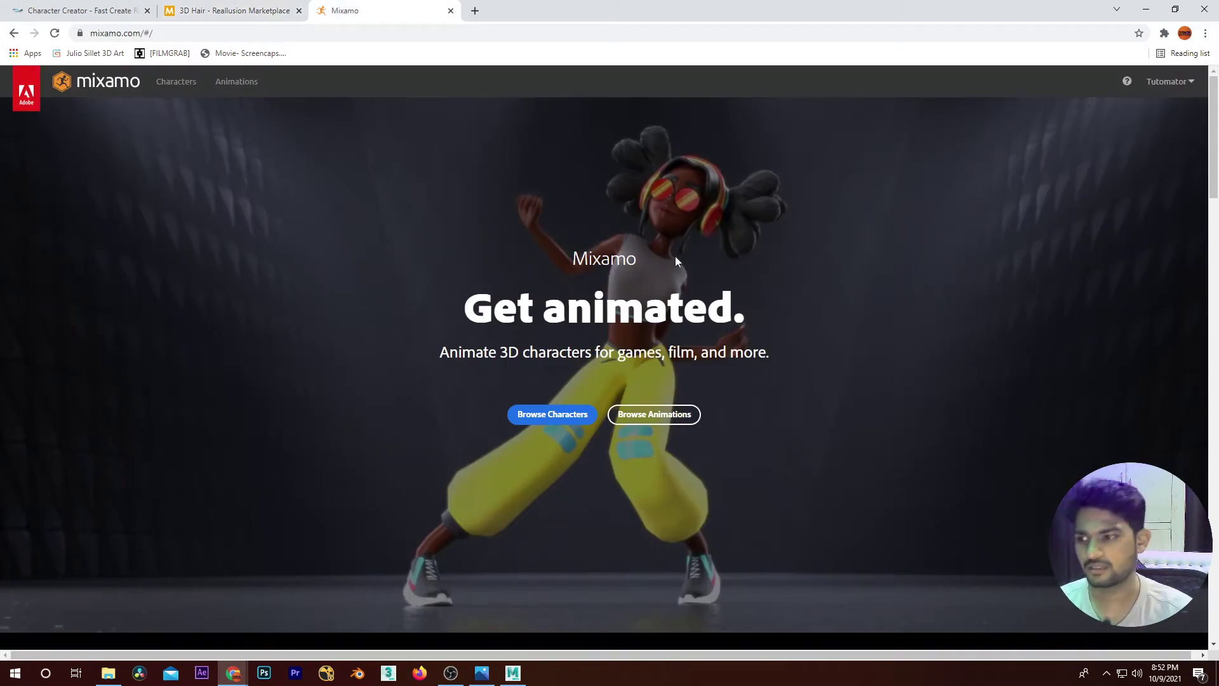
# Step: Browse the character library, load Aj into the preview and orbit to see its back
pyautogui.click(546, 424)
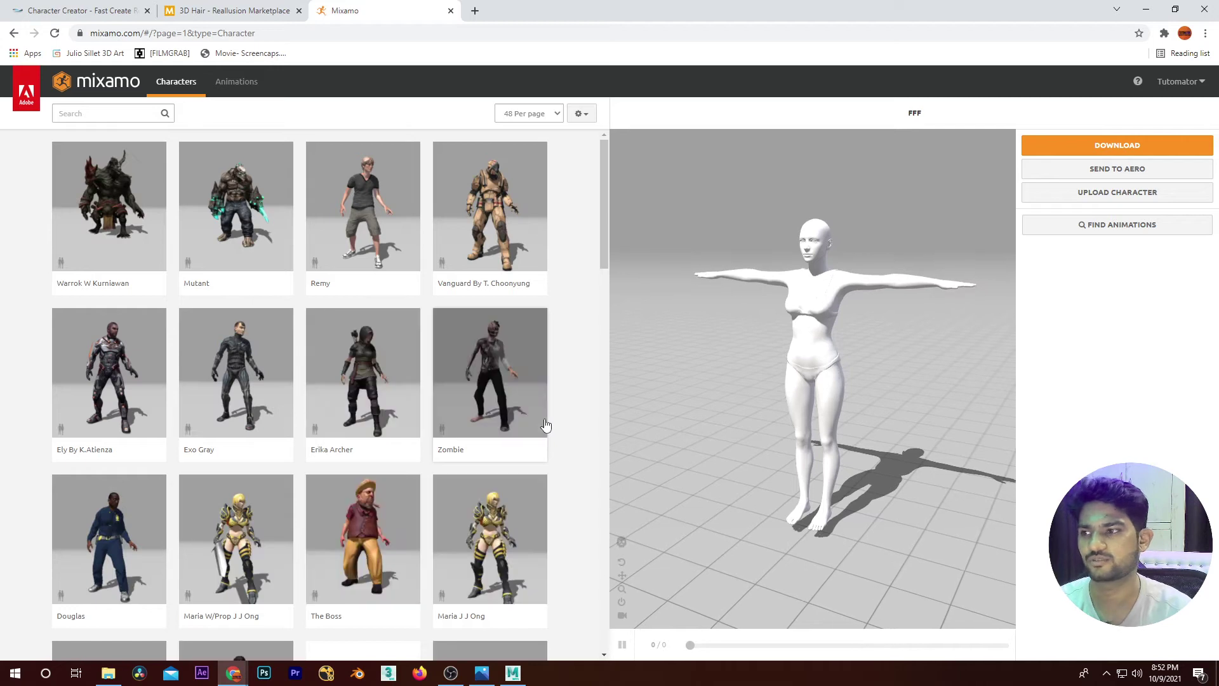
pyautogui.scroll(-1, 462, 372)
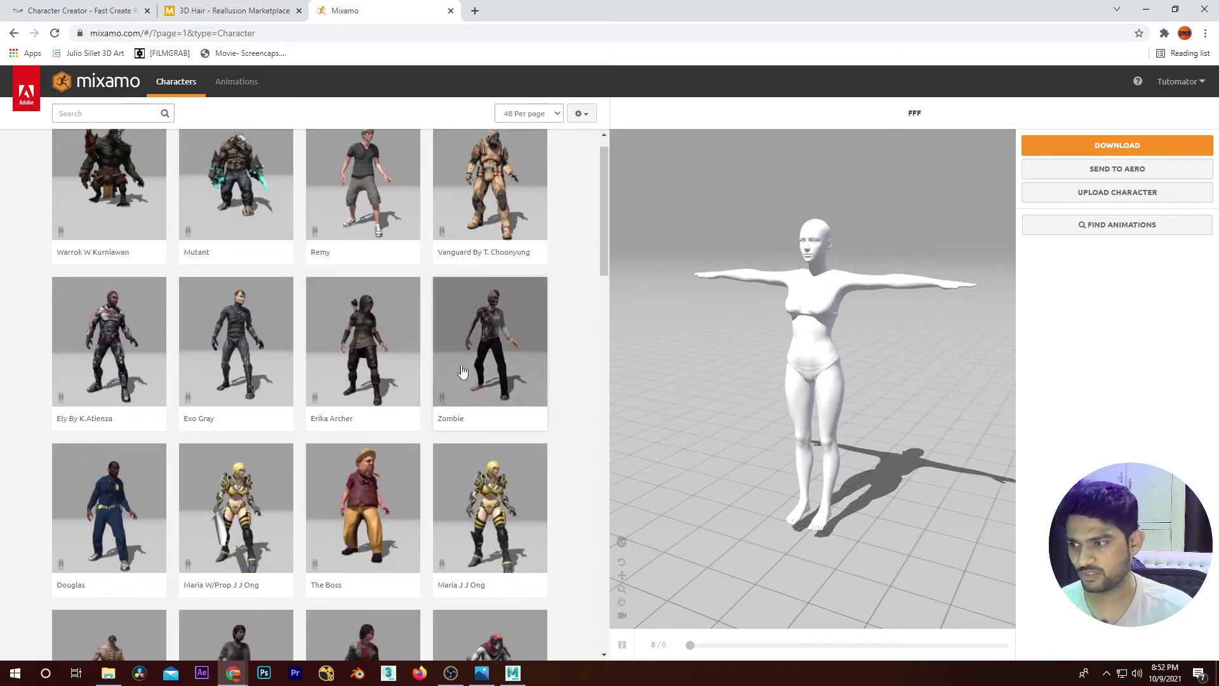
pyautogui.scroll(-4, 457, 317)
pyautogui.scroll(-4, 444, 356)
pyautogui.scroll(-3, 446, 362)
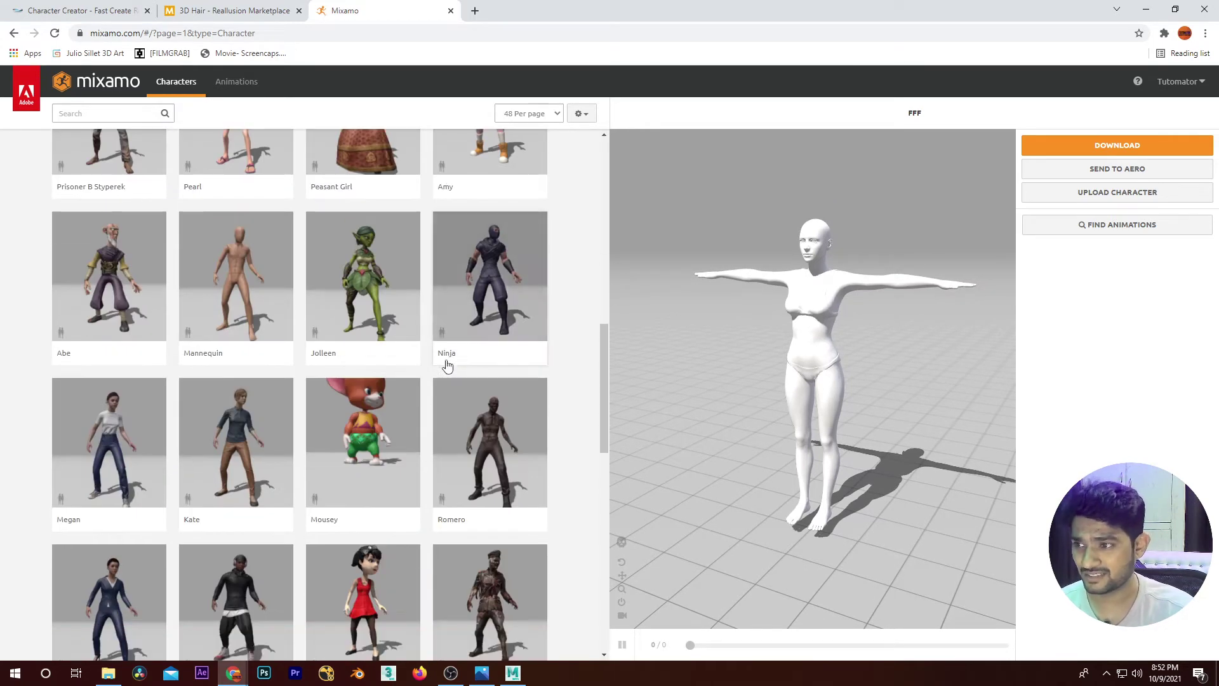
pyautogui.scroll(-3, 557, 349)
pyautogui.scroll(-1, 561, 354)
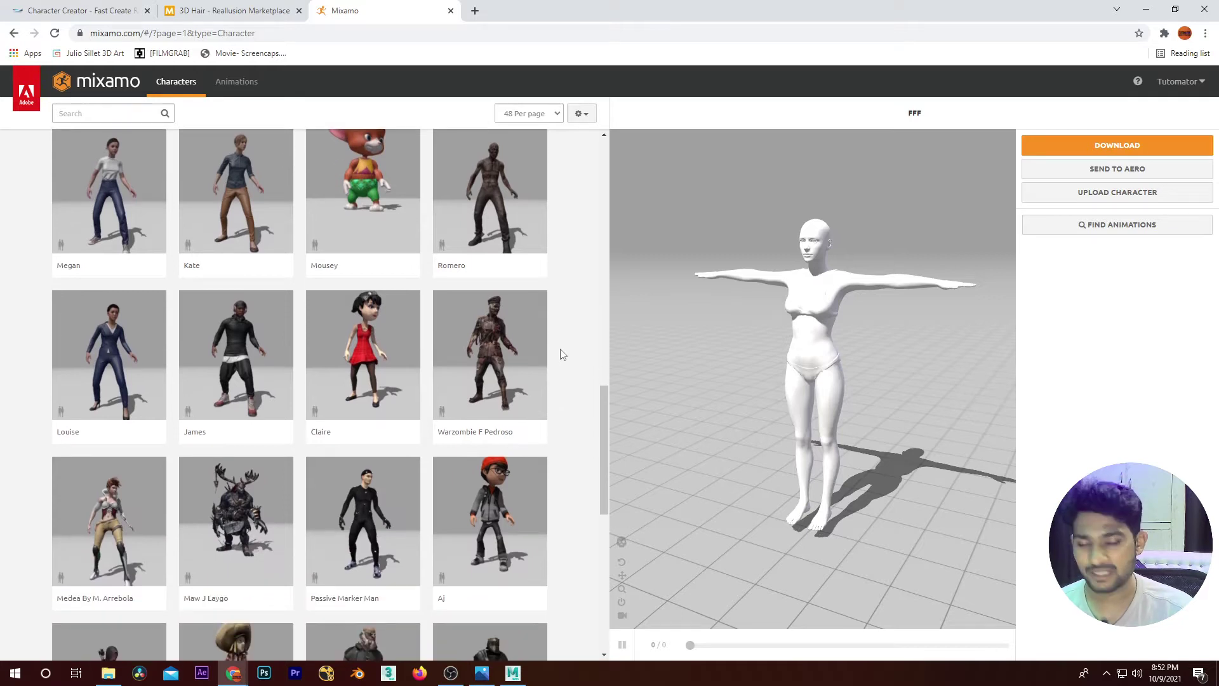
pyautogui.click(477, 519)
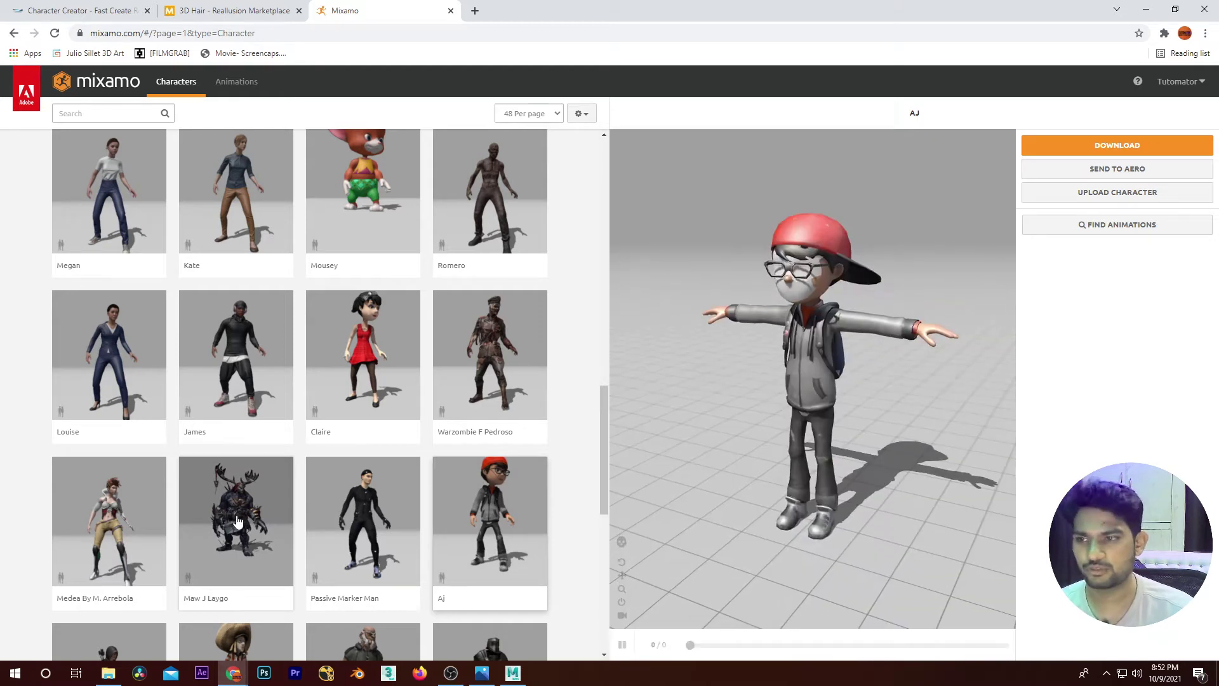
pyautogui.scroll(2, 887, 315)
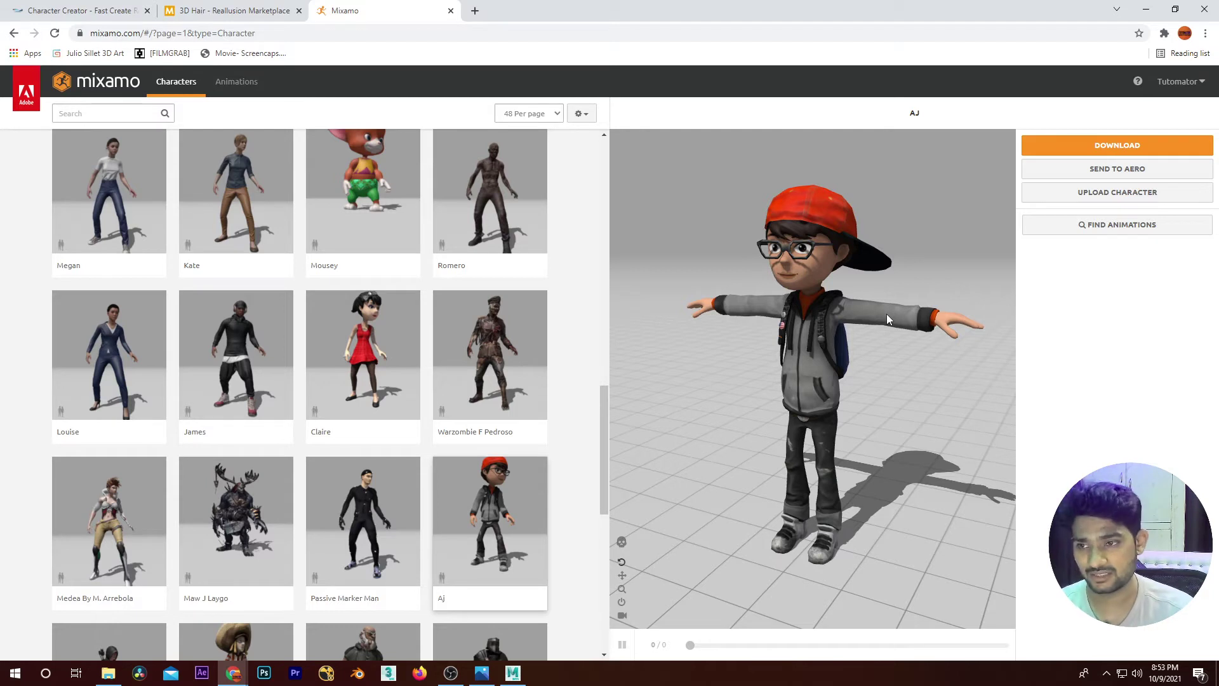
pyautogui.moveTo(829, 394)
pyautogui.mouseDown()
pyautogui.moveTo(805, 313)
pyautogui.moveTo(666, 410)
pyautogui.moveTo(961, 363)
pyautogui.moveTo(719, 381)
pyautogui.mouseUp()
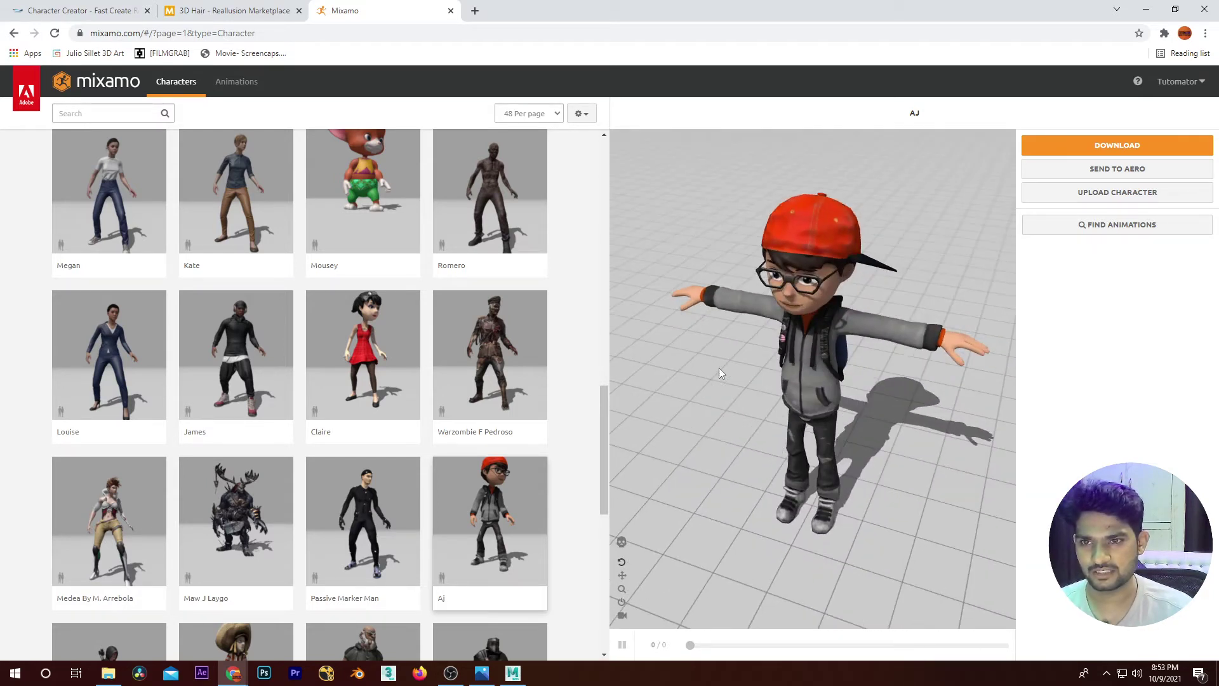
# Step: Download Aj as FBX Binary (.fbx) in T-pose
pyautogui.click(1107, 146)
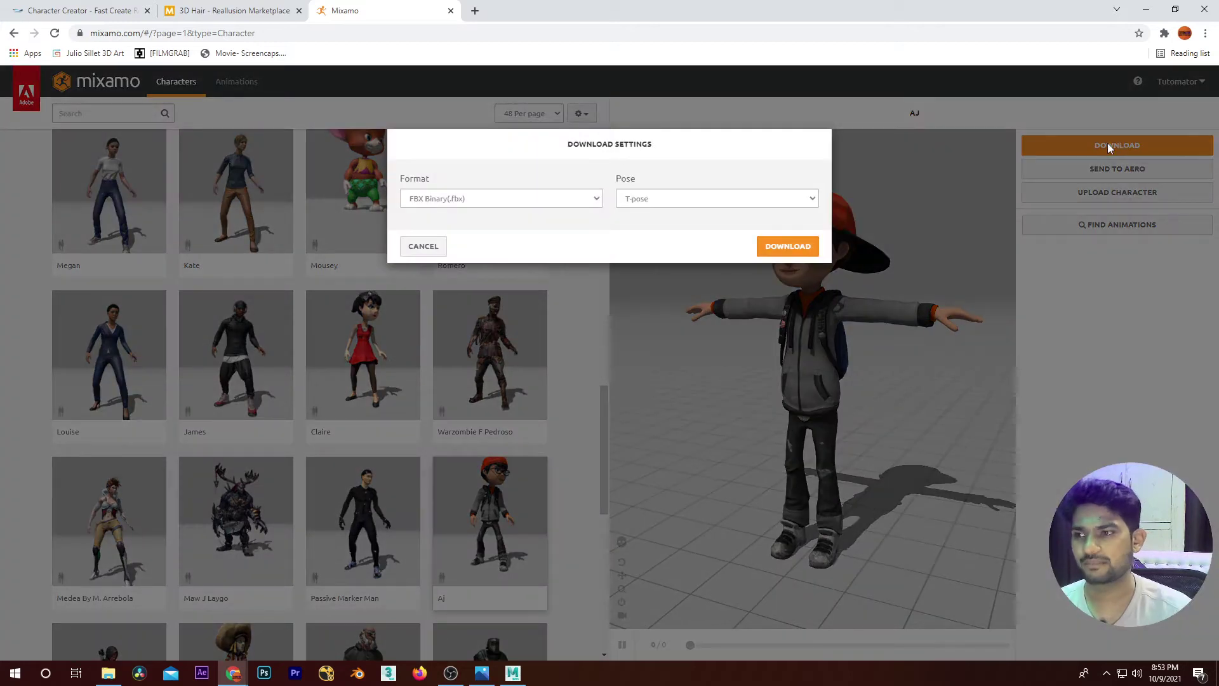
pyautogui.click(546, 199)
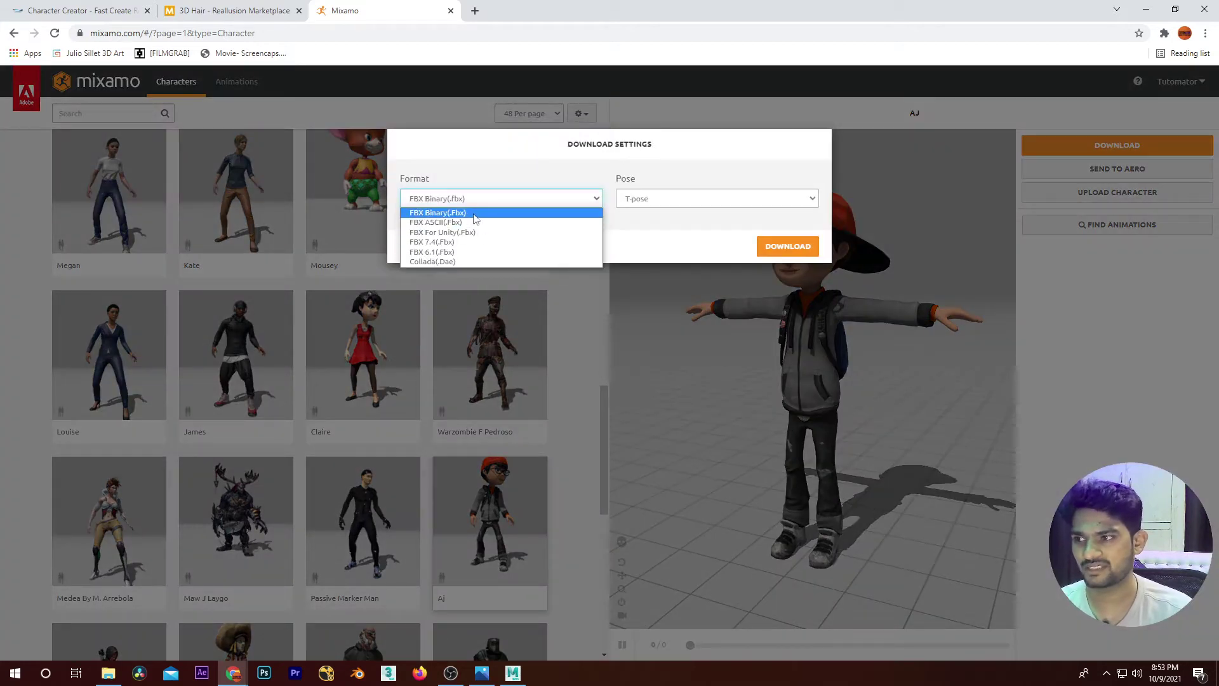
pyautogui.click(473, 213)
pyautogui.click(674, 199)
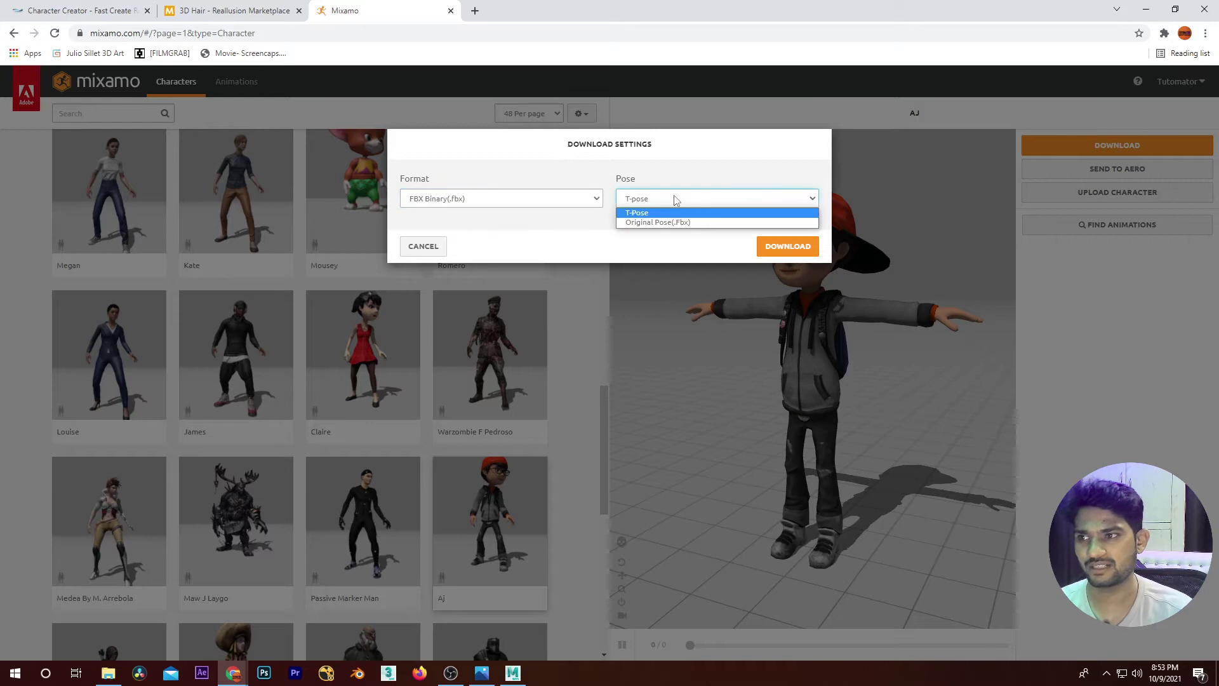
pyautogui.click(657, 214)
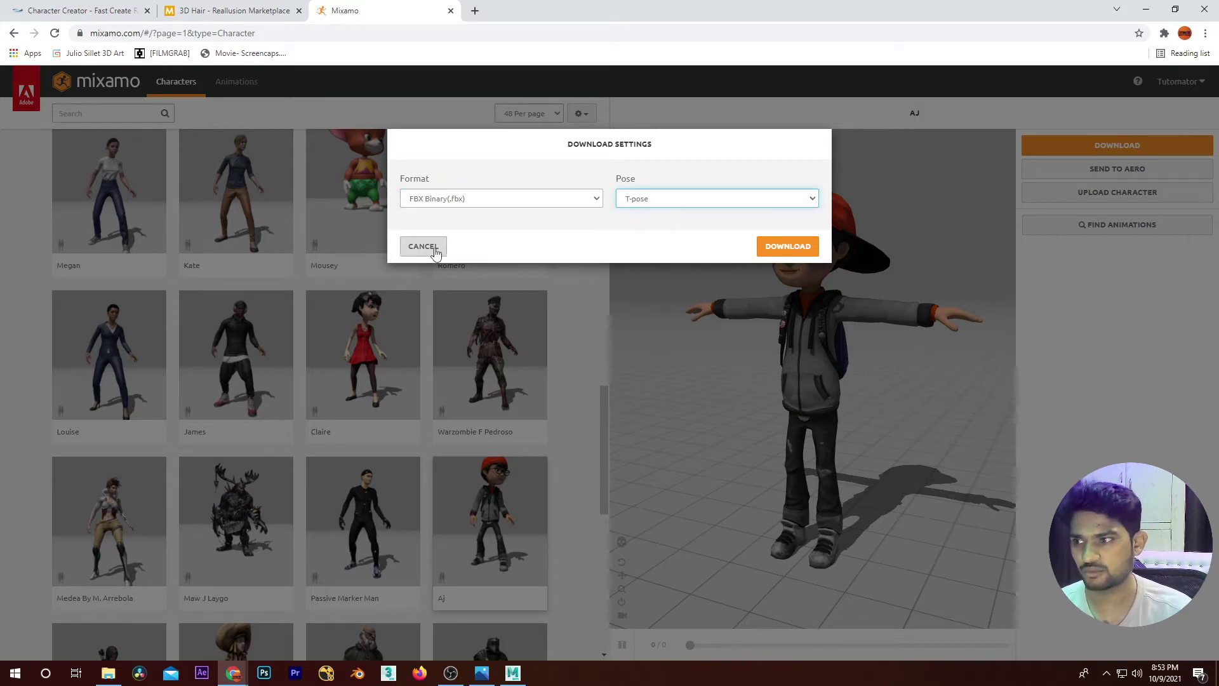
pyautogui.click(789, 249)
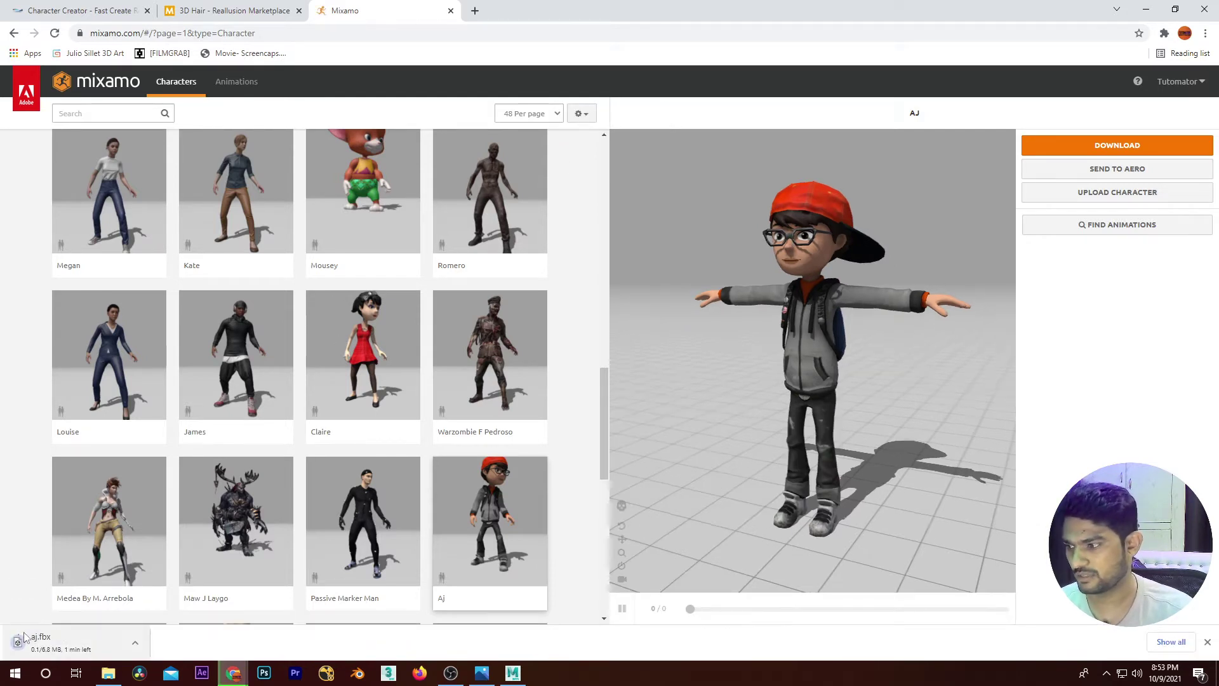
# Step: Scroll the character grid and move to its second page
pyautogui.scroll(-4, 386, 318)
pyautogui.scroll(-2, 374, 371)
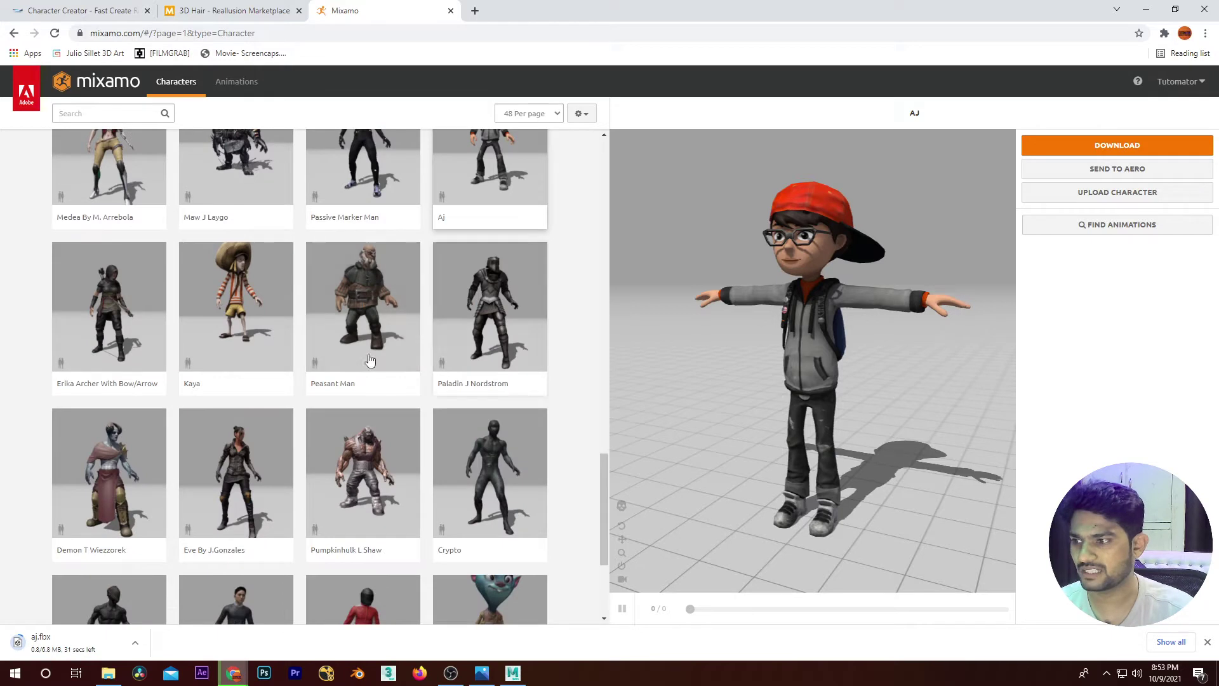
pyautogui.scroll(-3, 370, 360)
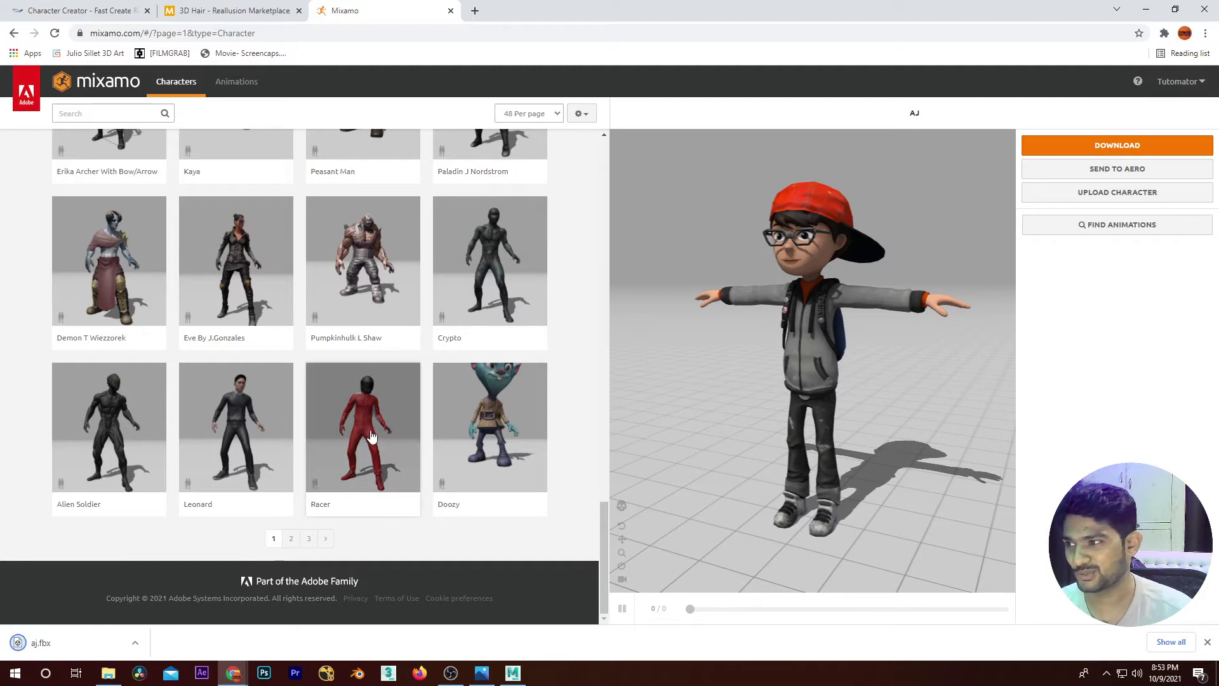
pyautogui.scroll(3, 371, 437)
pyautogui.scroll(3, 371, 435)
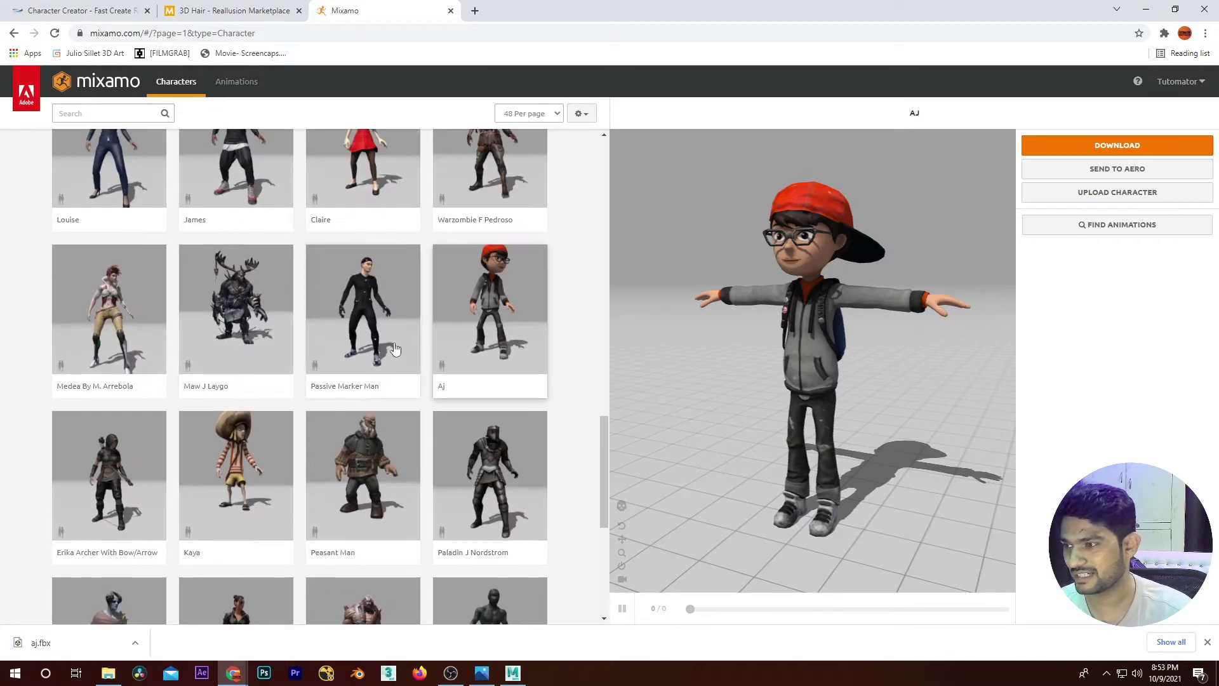
pyautogui.scroll(2, 369, 393)
pyautogui.scroll(3, 369, 393)
pyautogui.scroll(3, 369, 393)
pyautogui.scroll(-7, 369, 394)
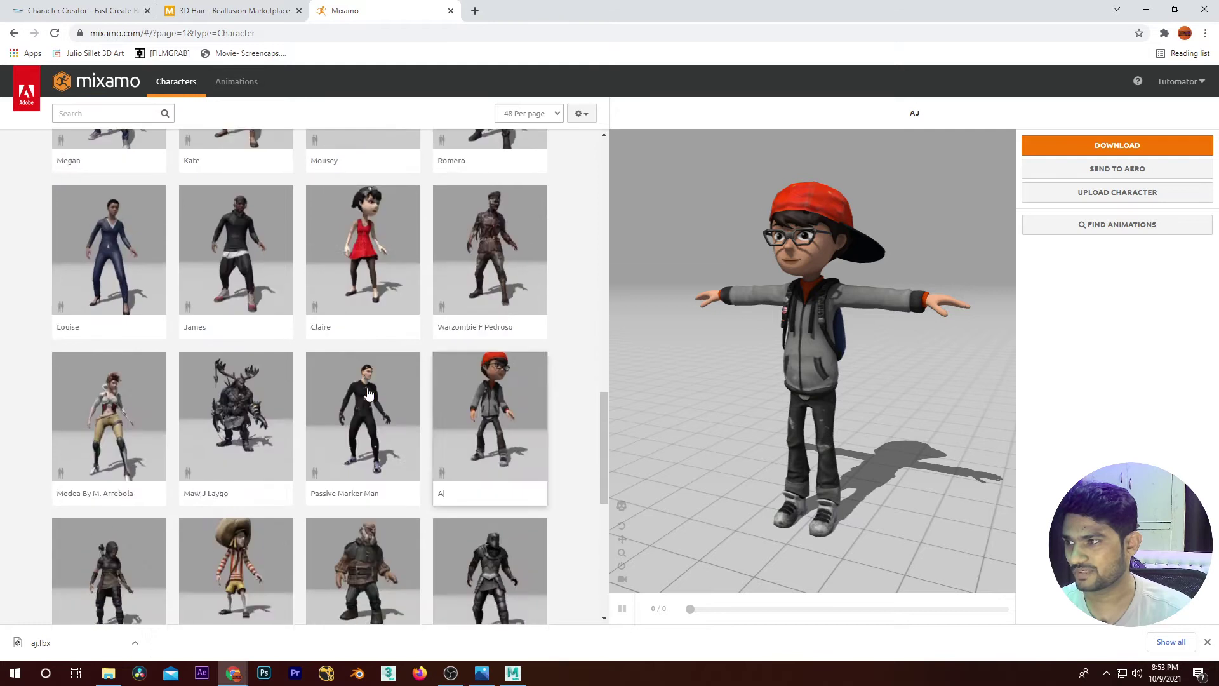
pyautogui.scroll(-8, 369, 394)
pyautogui.click(291, 539)
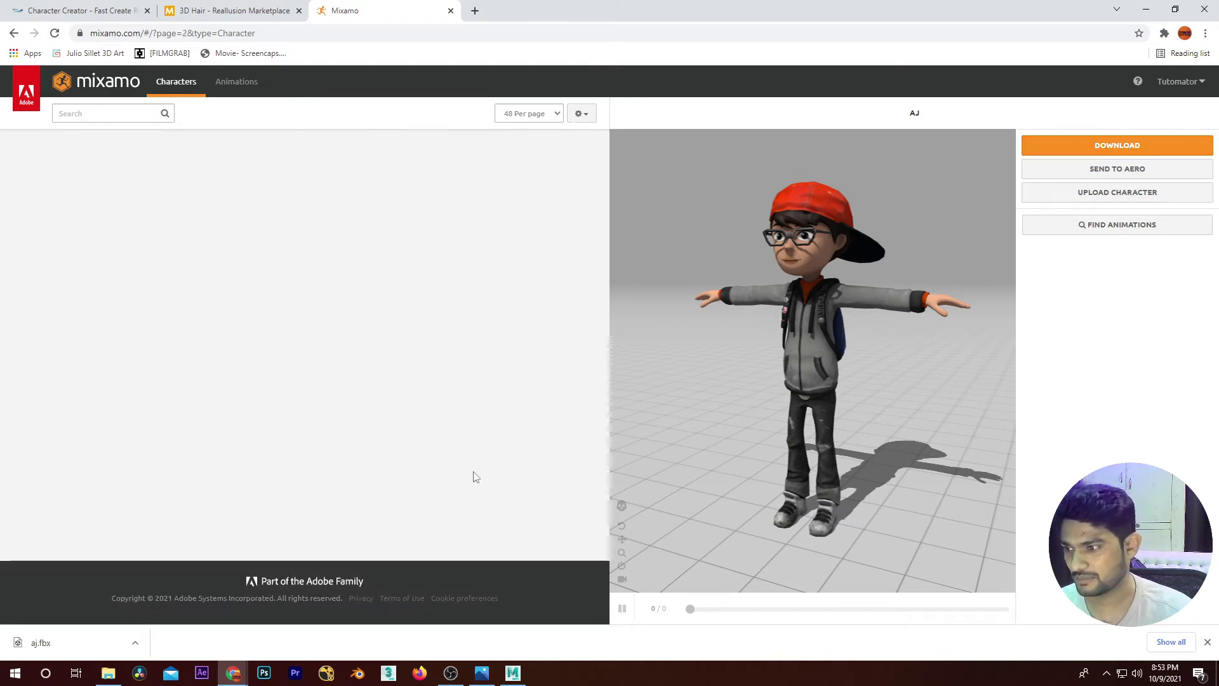
pyautogui.click(476, 9)
# Step: Search YouTube for 'kartik aryan song animated' and play the first result
pyautogui.write('youtube.com')
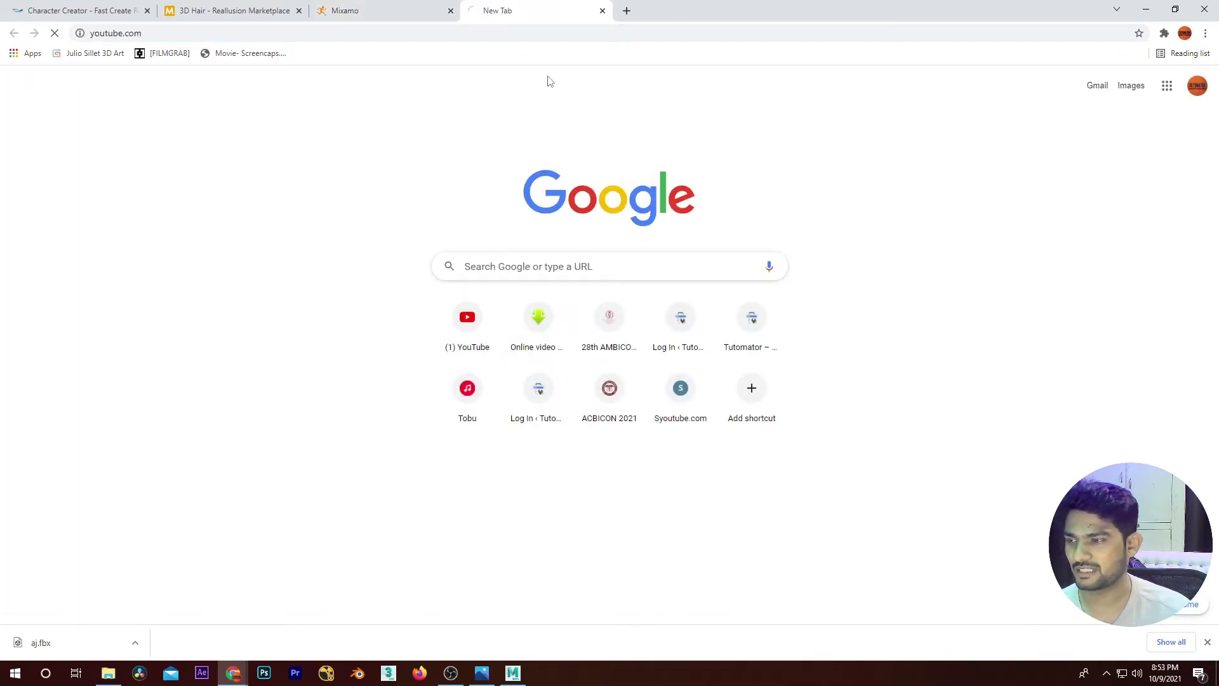
pyautogui.press('Return')
pyautogui.click(473, 83)
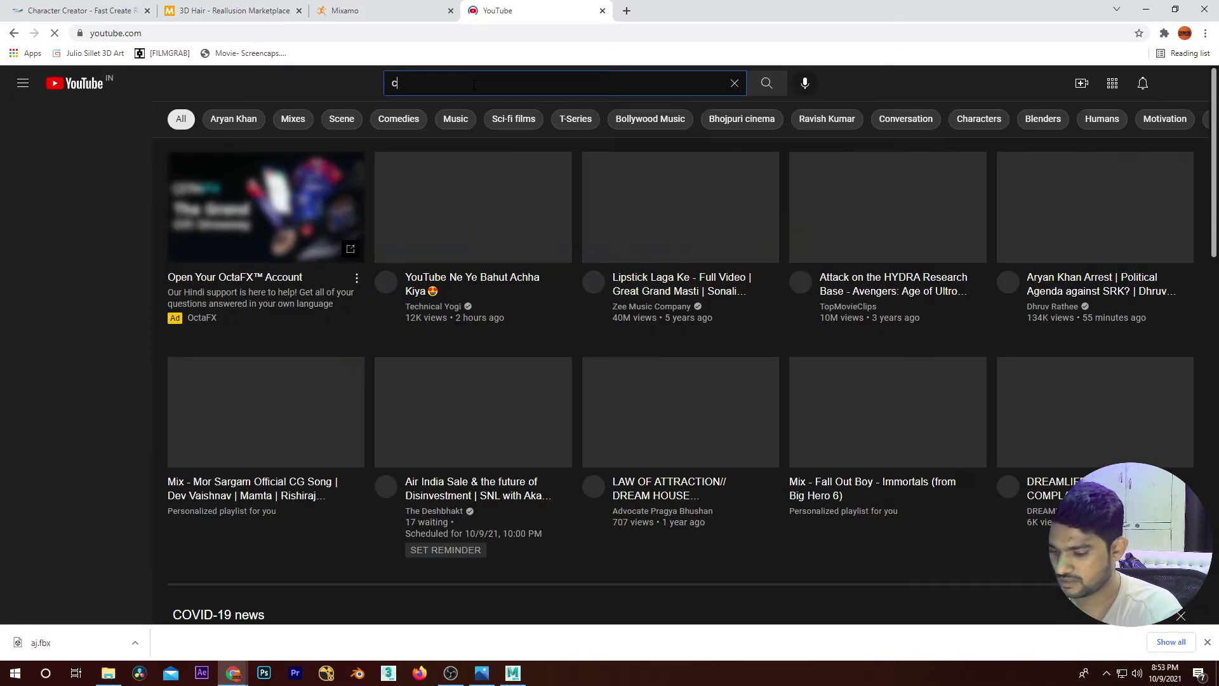
pyautogui.write('kartik aryan song an')
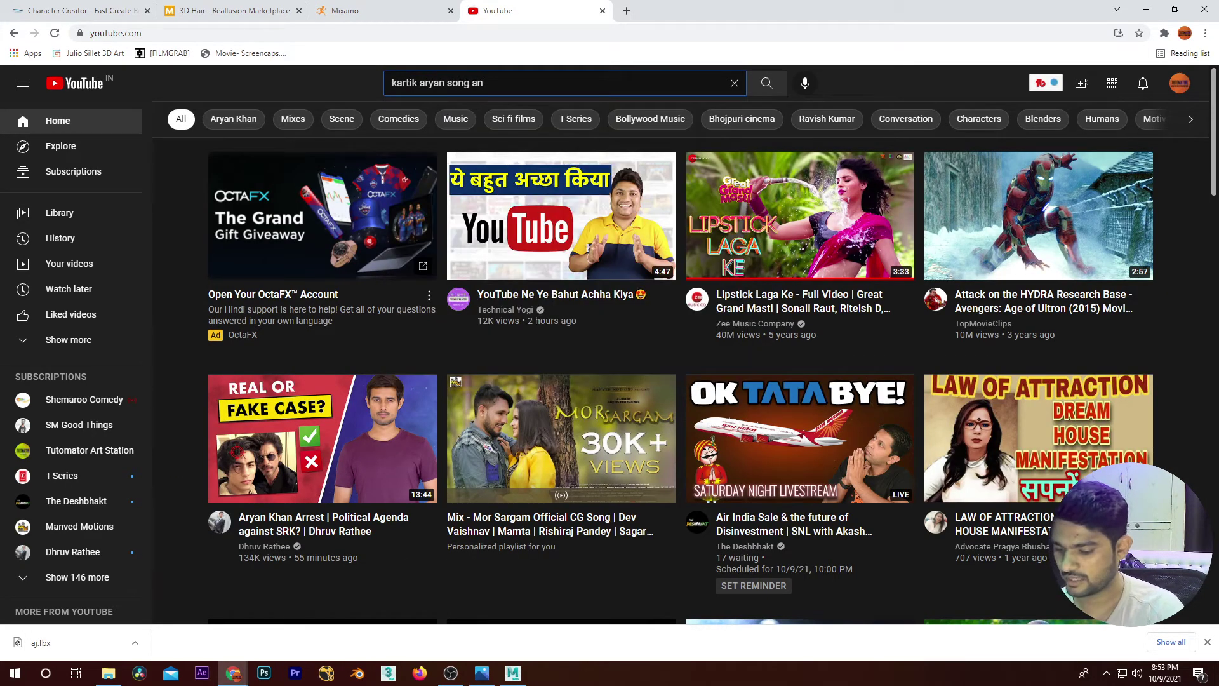
pyautogui.write('imated')
pyautogui.press('Return')
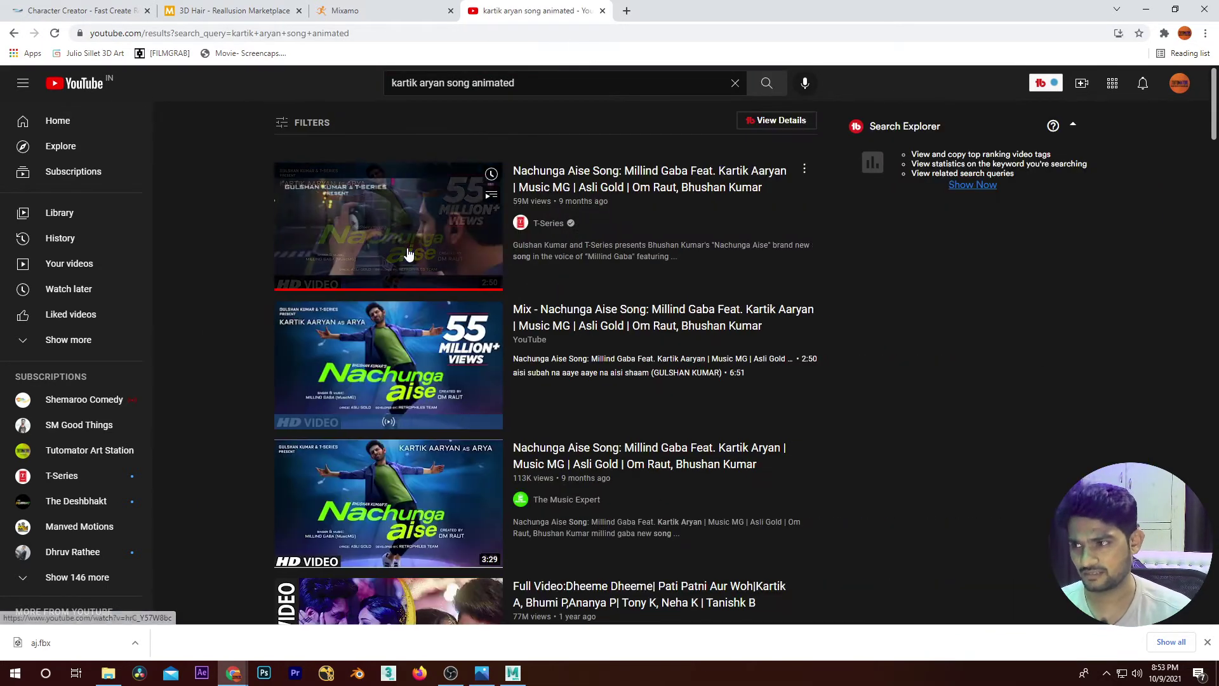
pyautogui.click(409, 253)
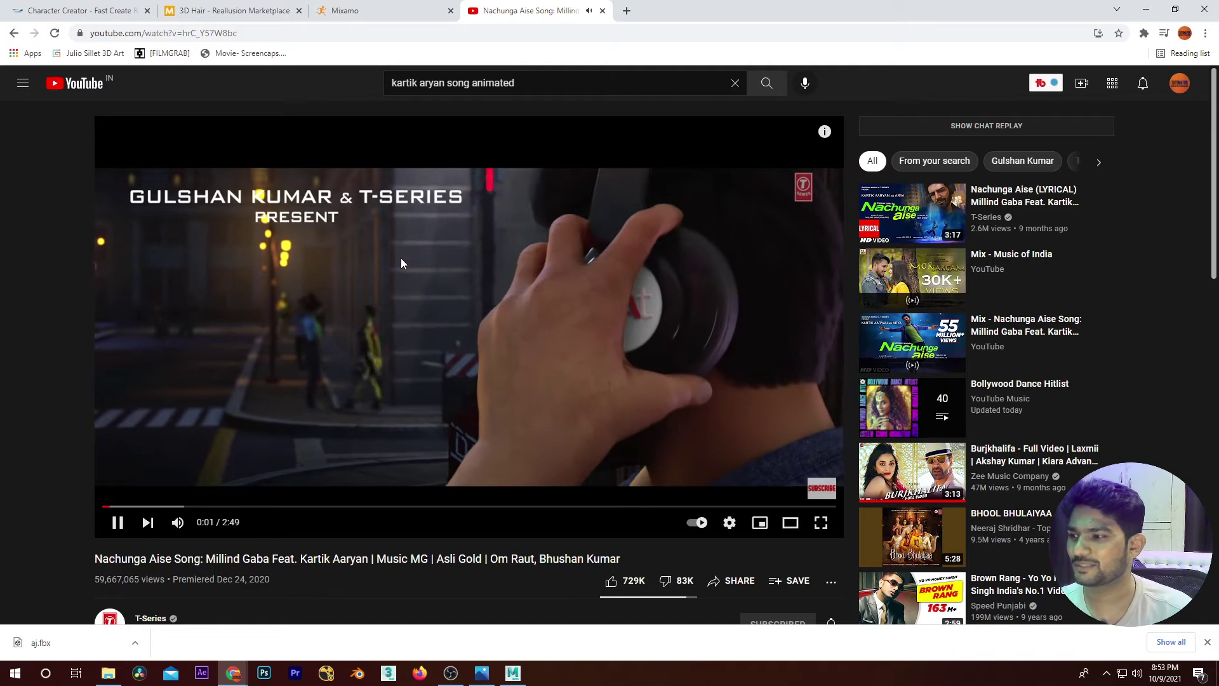
# Step: Mute the music video and watch its opening seconds, pausing around 0:04, 0:05 and 0:09
pyautogui.click(117, 522)
pyautogui.click(178, 522)
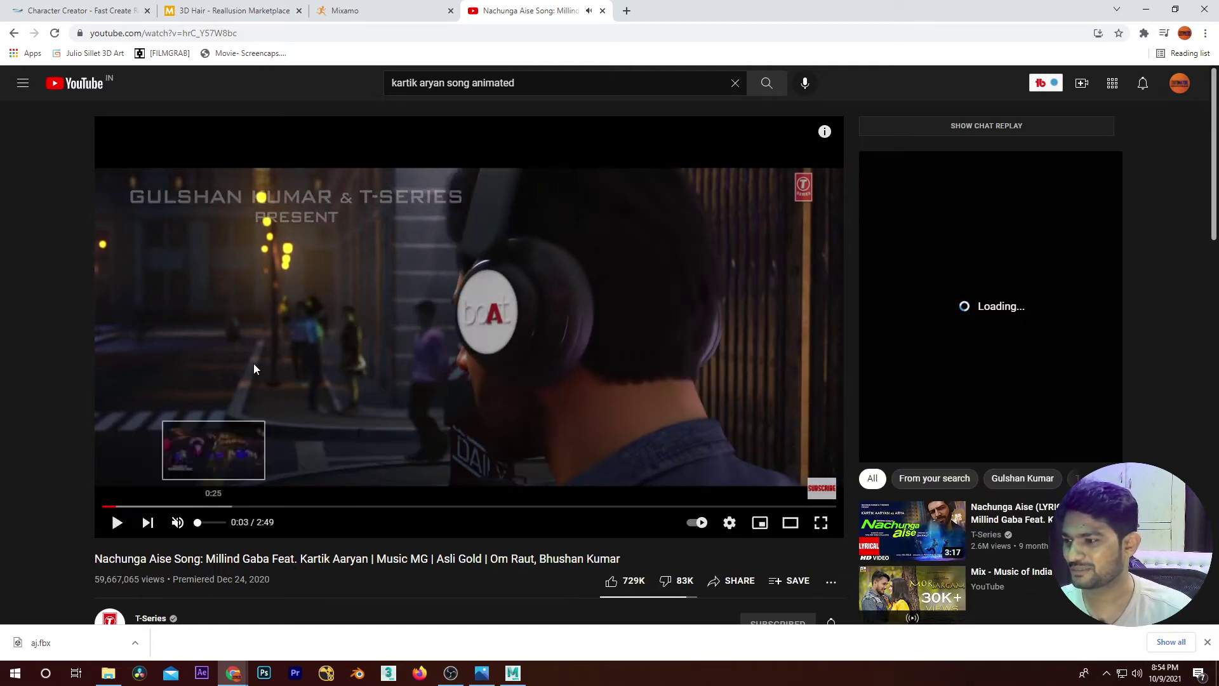
pyautogui.click(508, 296)
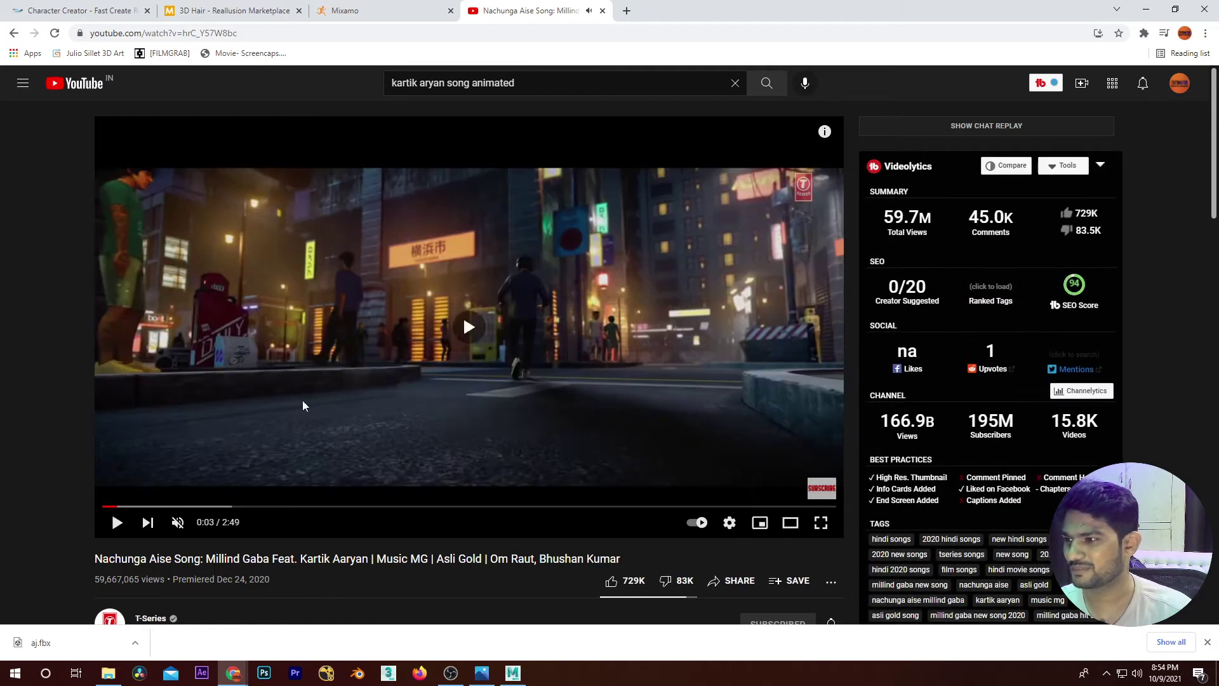
pyautogui.click(299, 308)
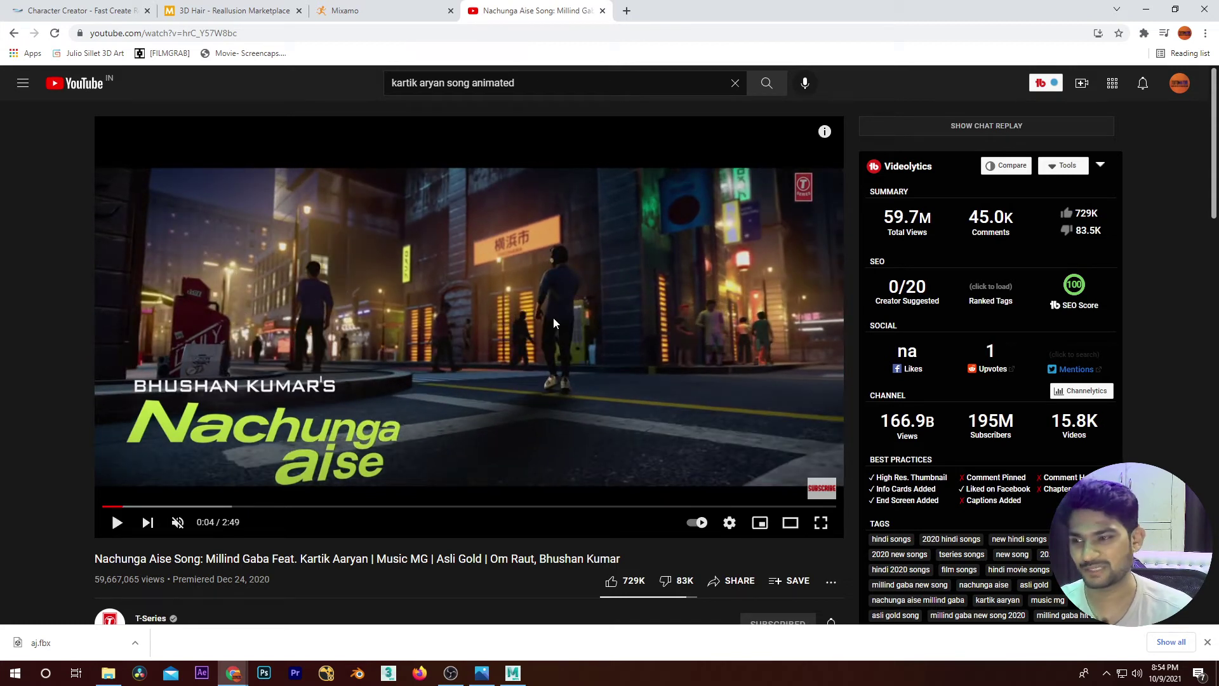
pyautogui.click(617, 309)
pyautogui.click(798, 340)
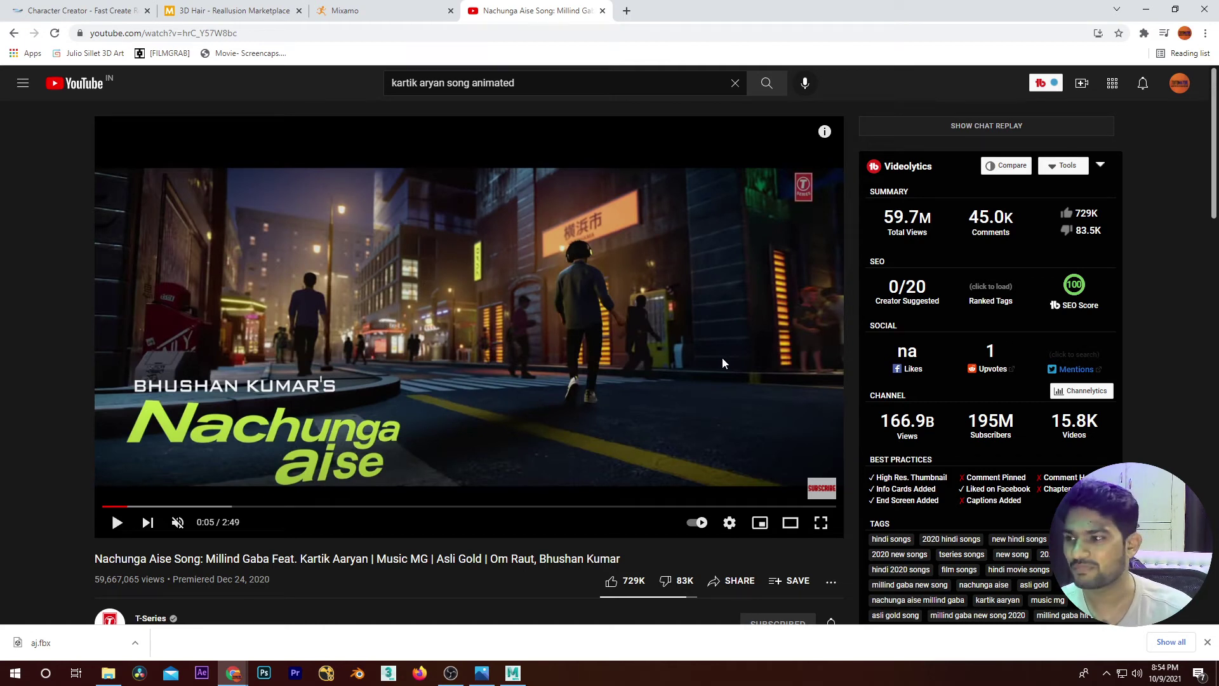
pyautogui.click(536, 366)
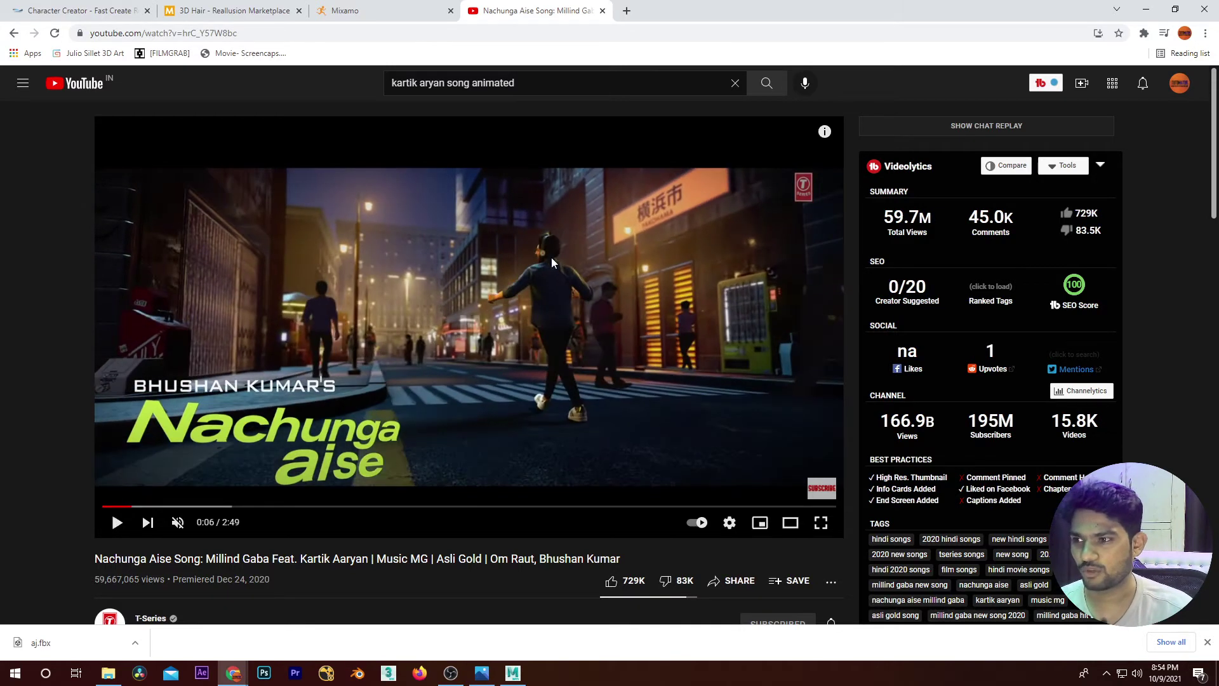
pyautogui.click(559, 325)
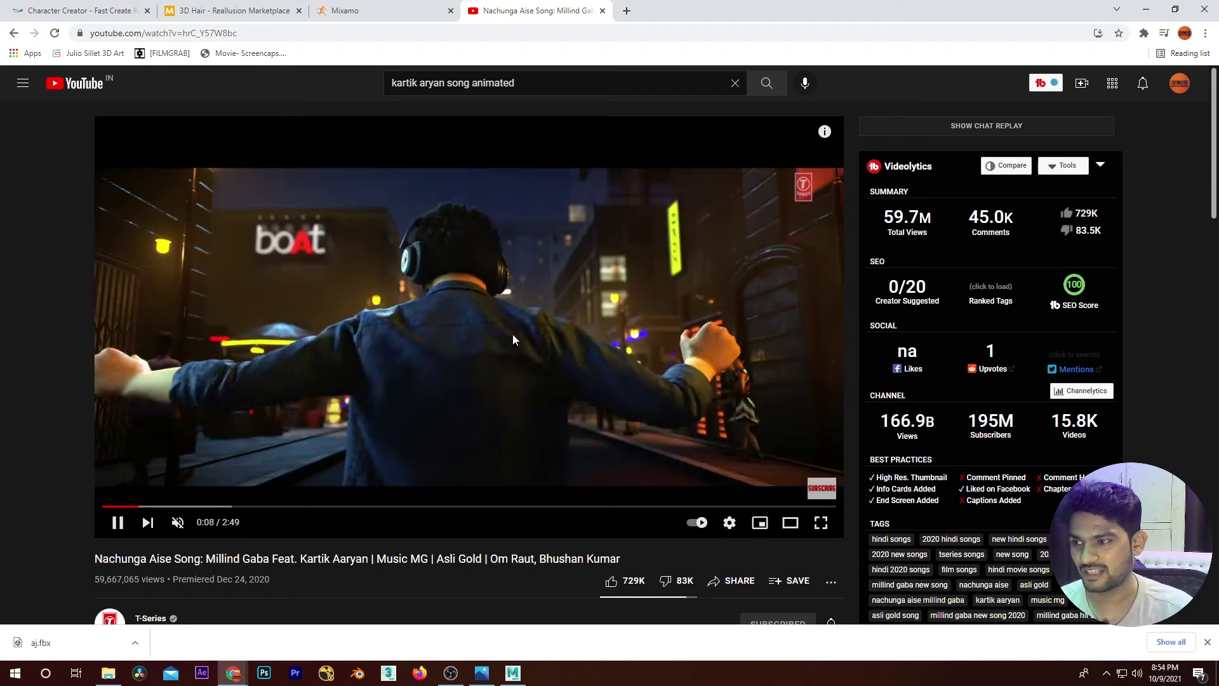
pyautogui.click(577, 364)
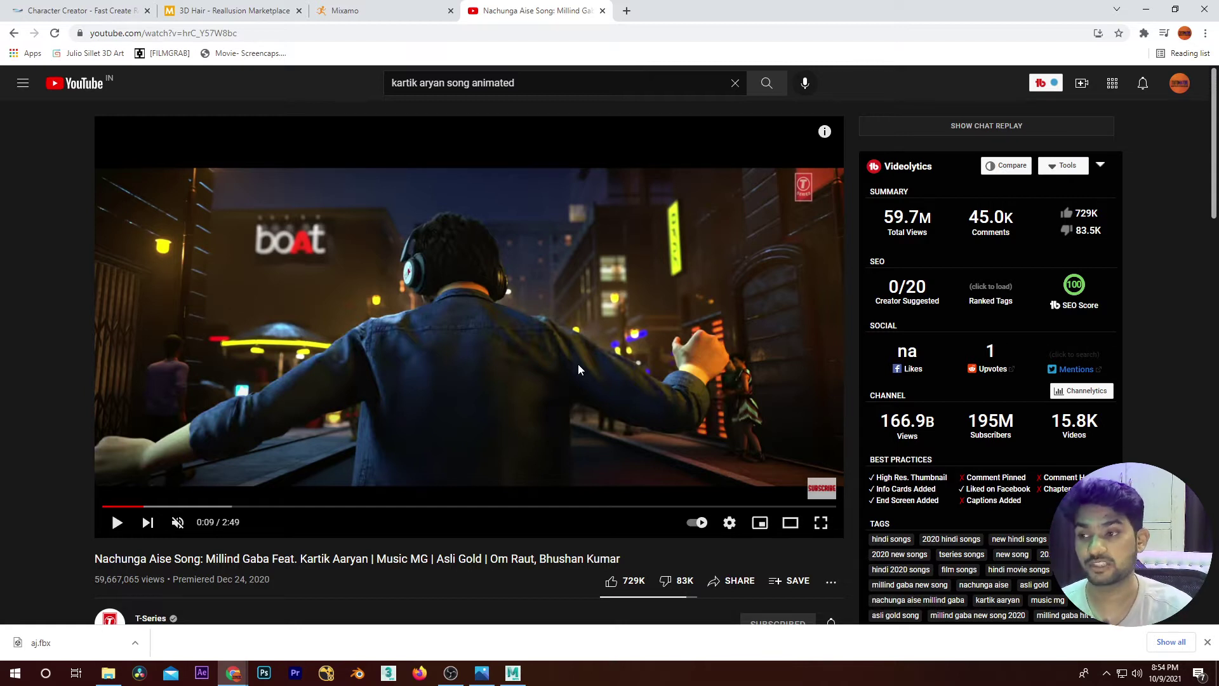
pyautogui.click(533, 317)
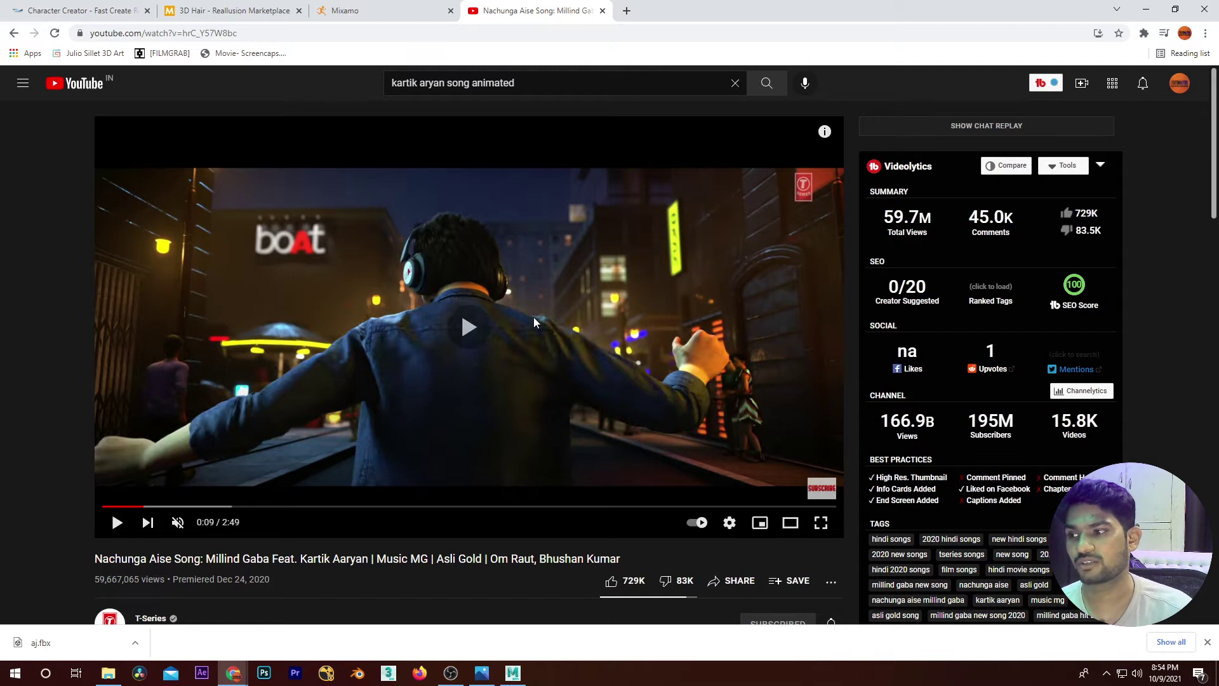
pyautogui.click(425, 307)
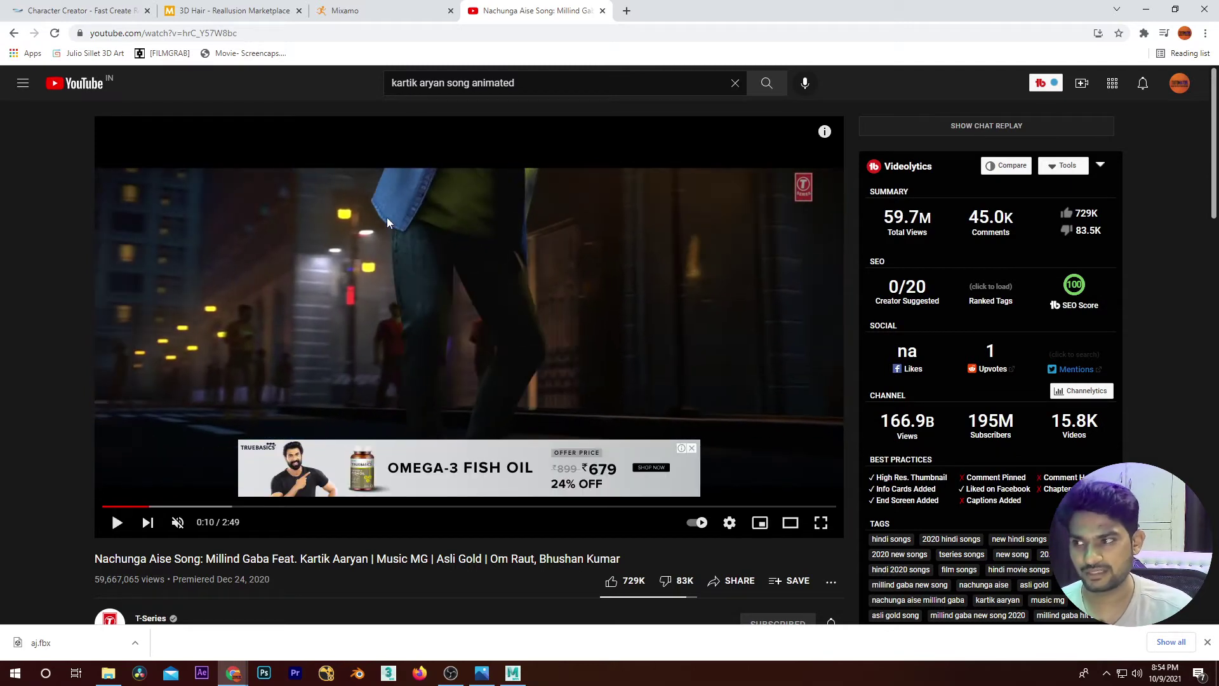
# Step: Close the ad banner, skim the video ahead from 0:31 and pause it at 0:45
pyautogui.click(693, 448)
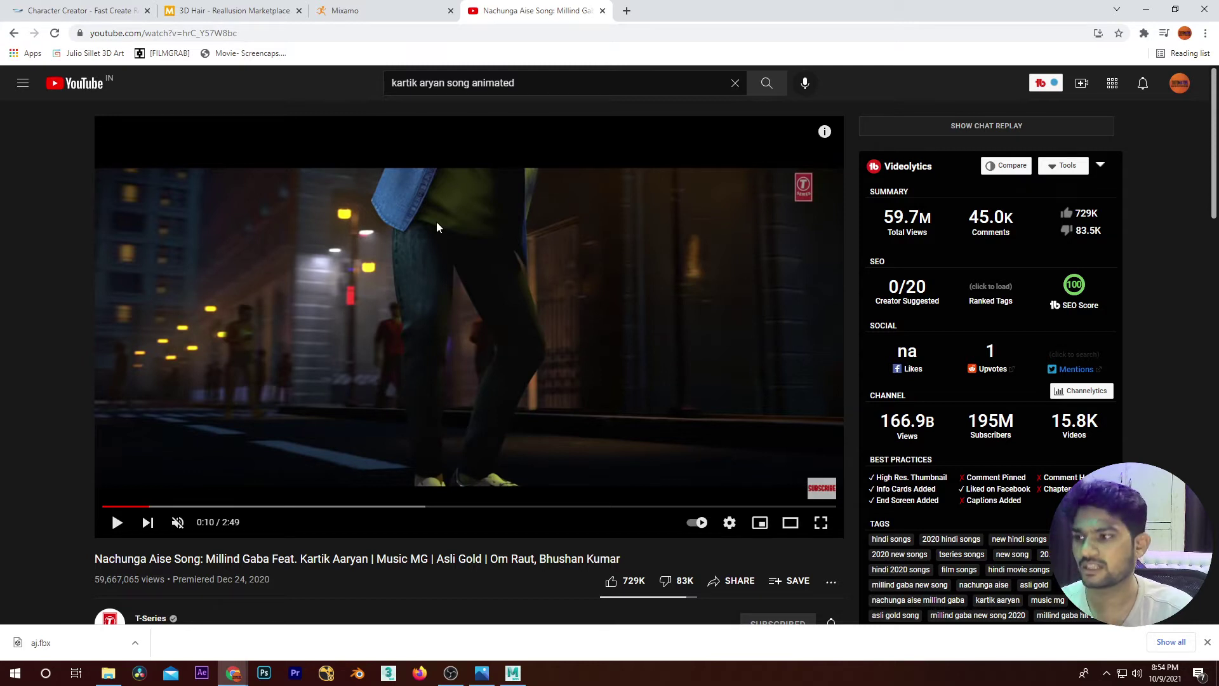
pyautogui.click(240, 506)
pyautogui.click(476, 349)
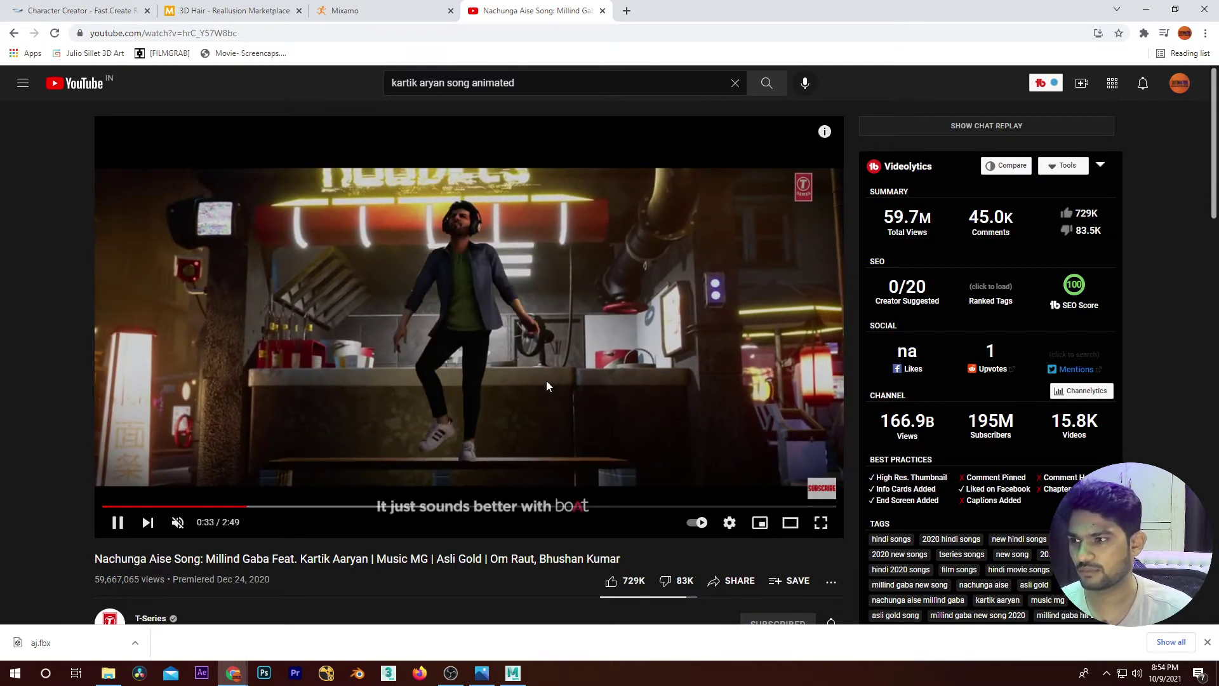
pyautogui.press('Right')
pyautogui.press('Right')
pyautogui.click(547, 381)
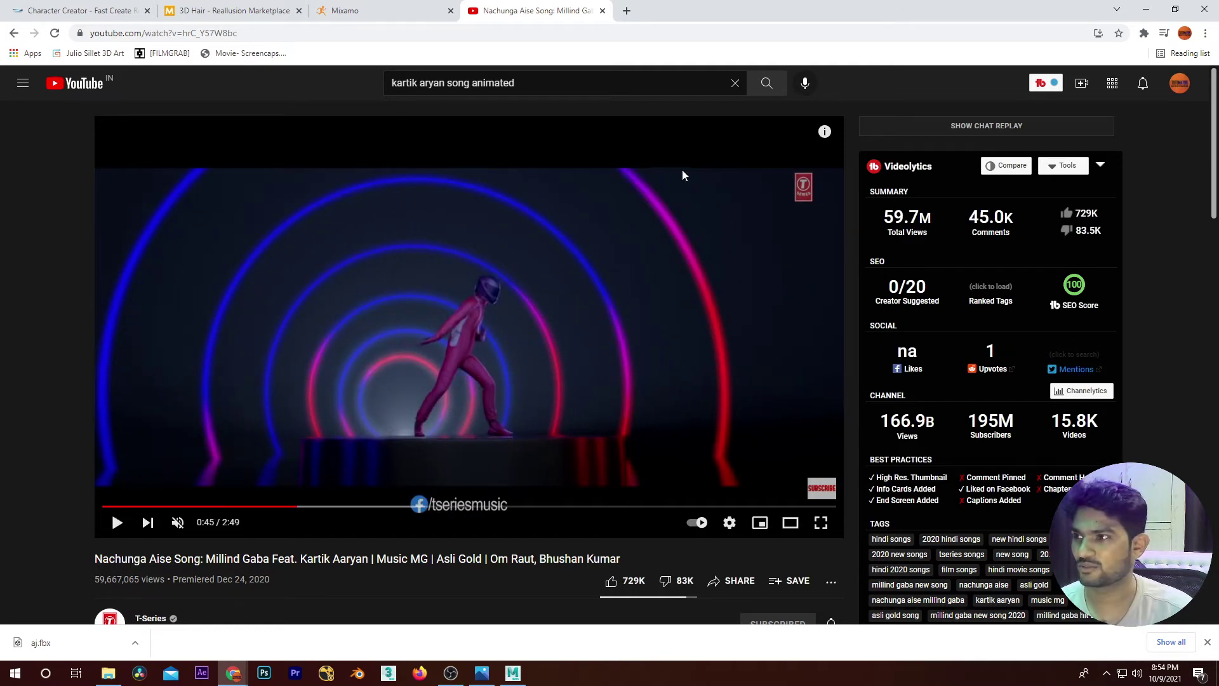
pyautogui.click(355, 10)
# Step: Scroll Mixamo's character grid to page 1, then switch back to the paused YouTube video
pyautogui.scroll(-5, 417, 491)
pyautogui.scroll(-3, 417, 491)
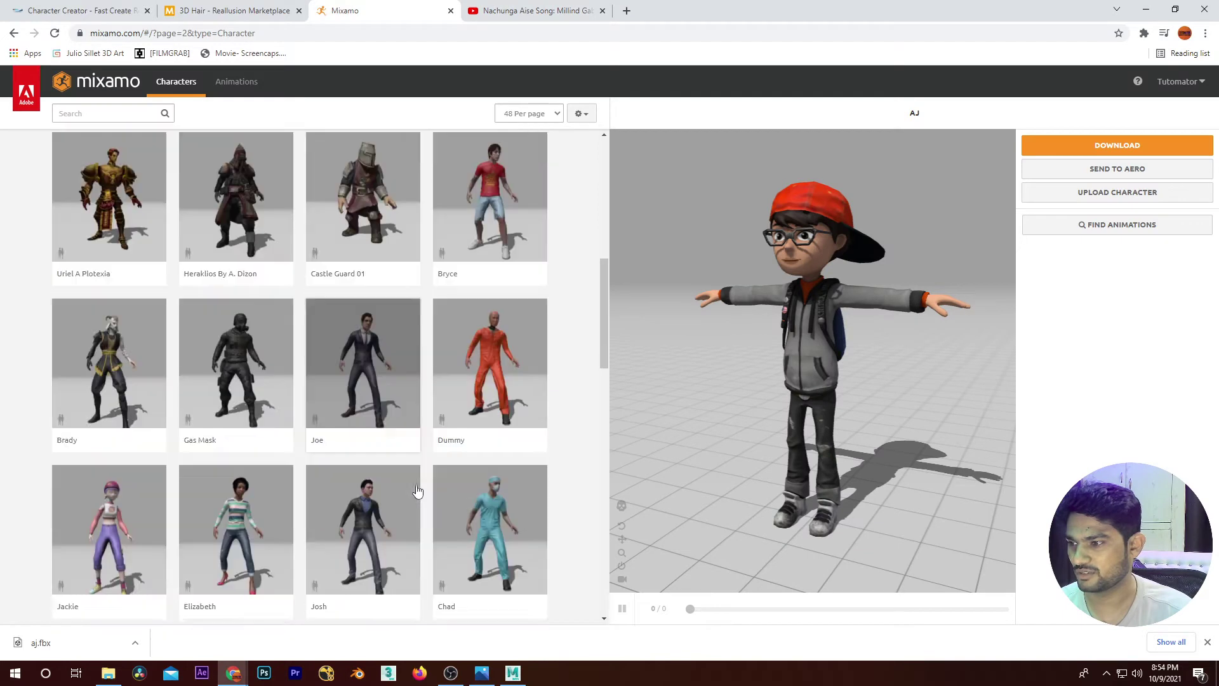
pyautogui.scroll(-5, 417, 490)
pyautogui.scroll(-5, 417, 491)
pyautogui.scroll(-3, 407, 493)
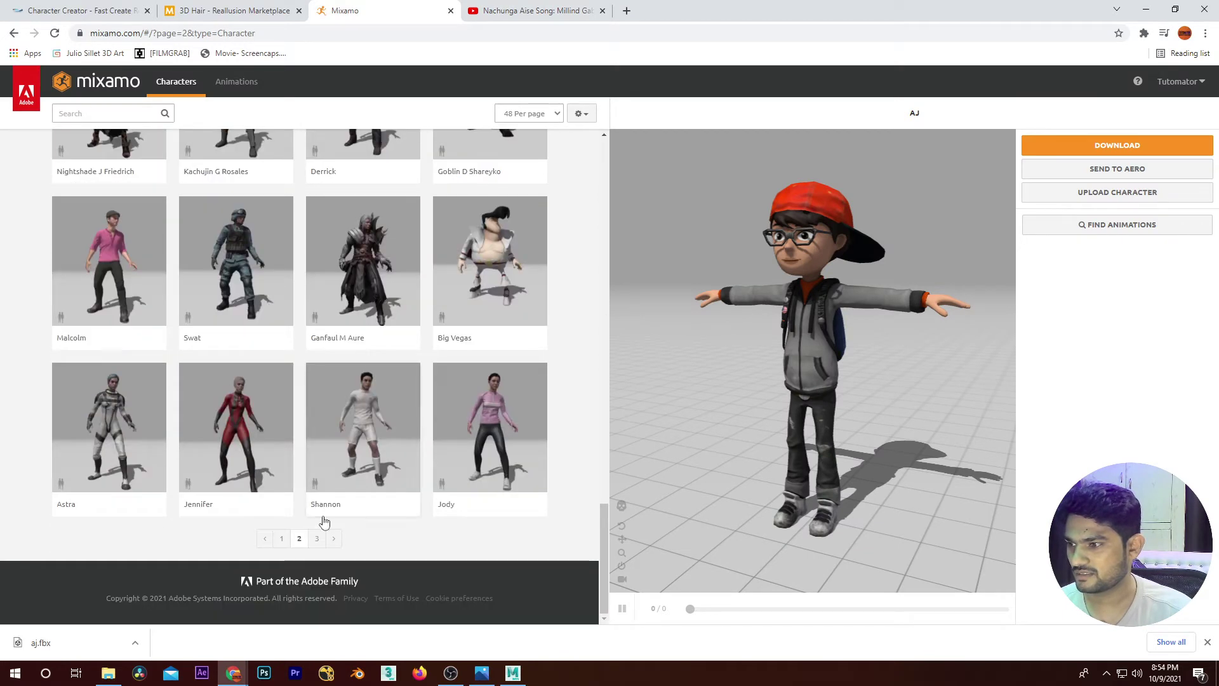
pyautogui.click(282, 540)
pyautogui.scroll(-5, 397, 386)
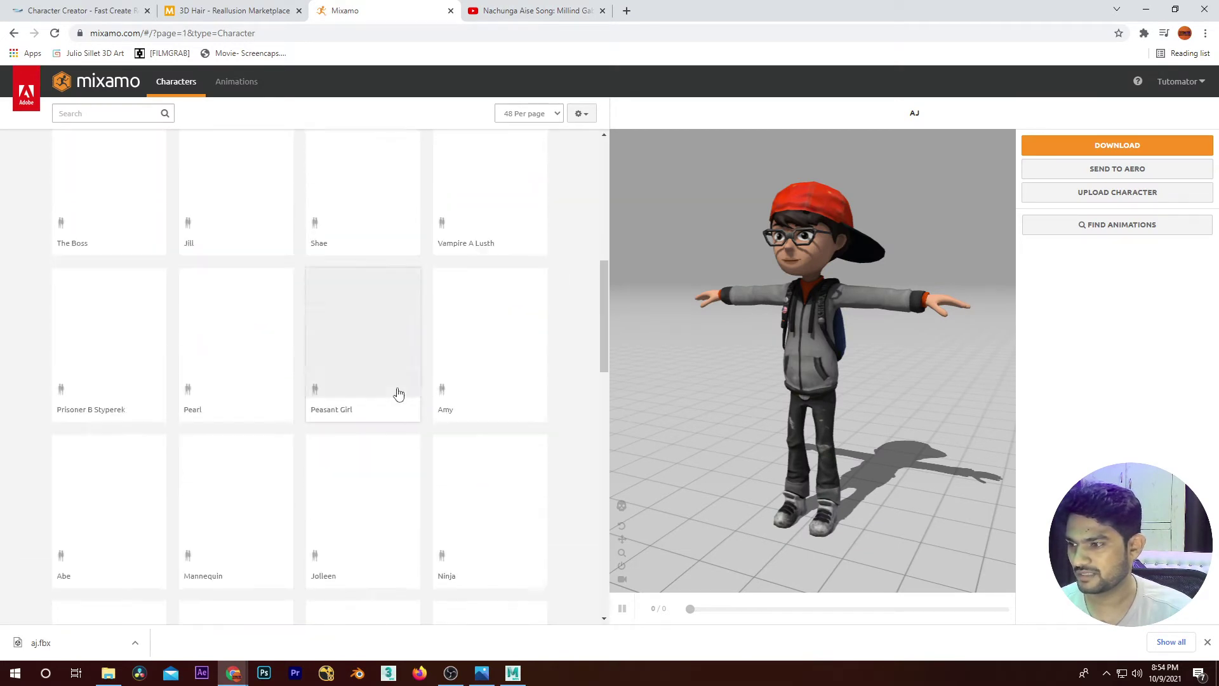
pyautogui.scroll(-8, 397, 386)
pyautogui.scroll(-4, 398, 394)
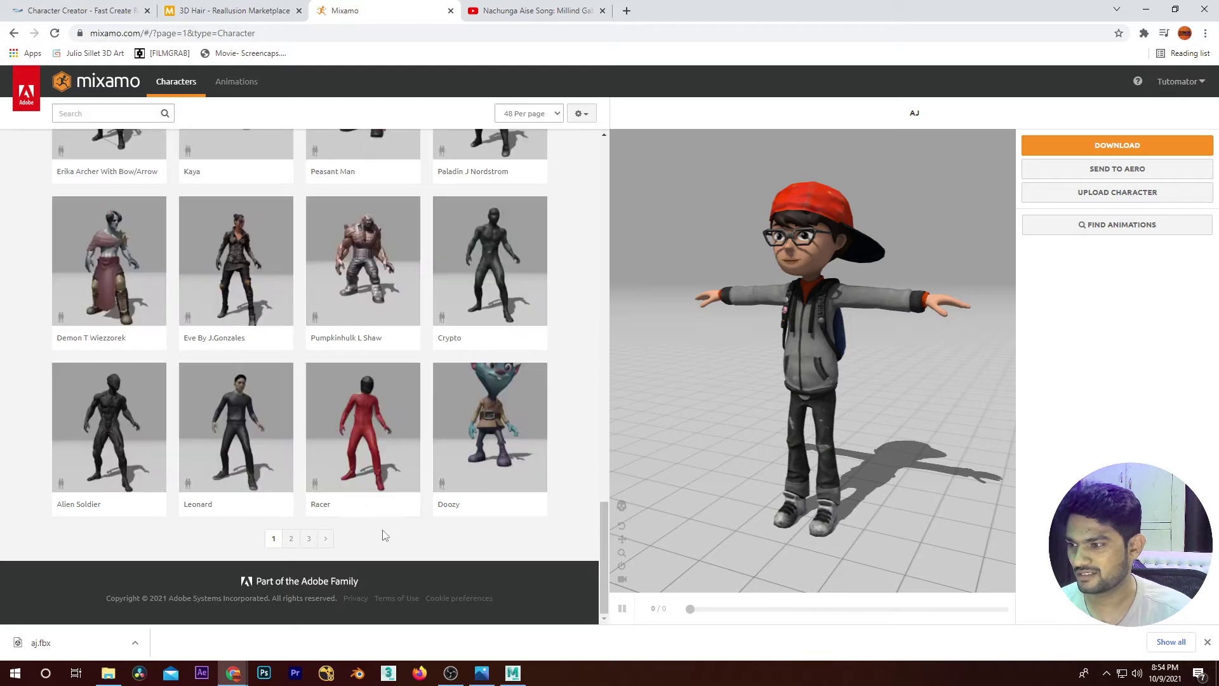
pyautogui.hotkey('ctrl', 'Tab')
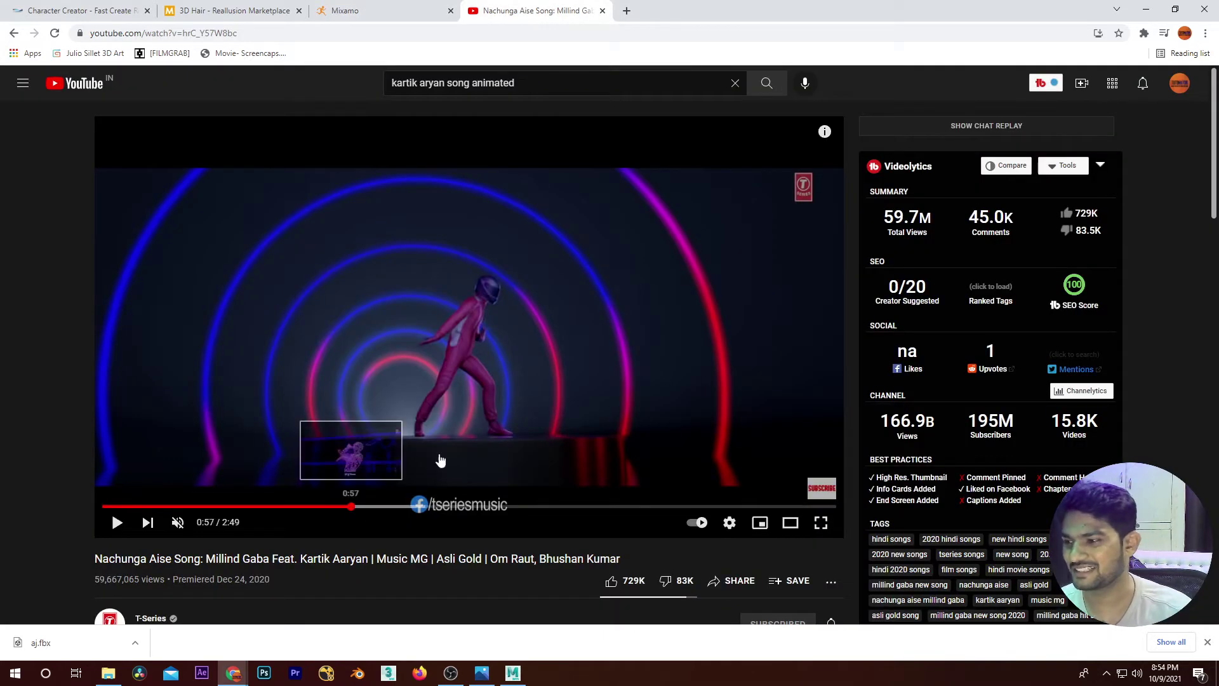
# Step: Play the video from 0:57, skip ahead to 1:14, then rewind to 1:09
pyautogui.click(351, 506)
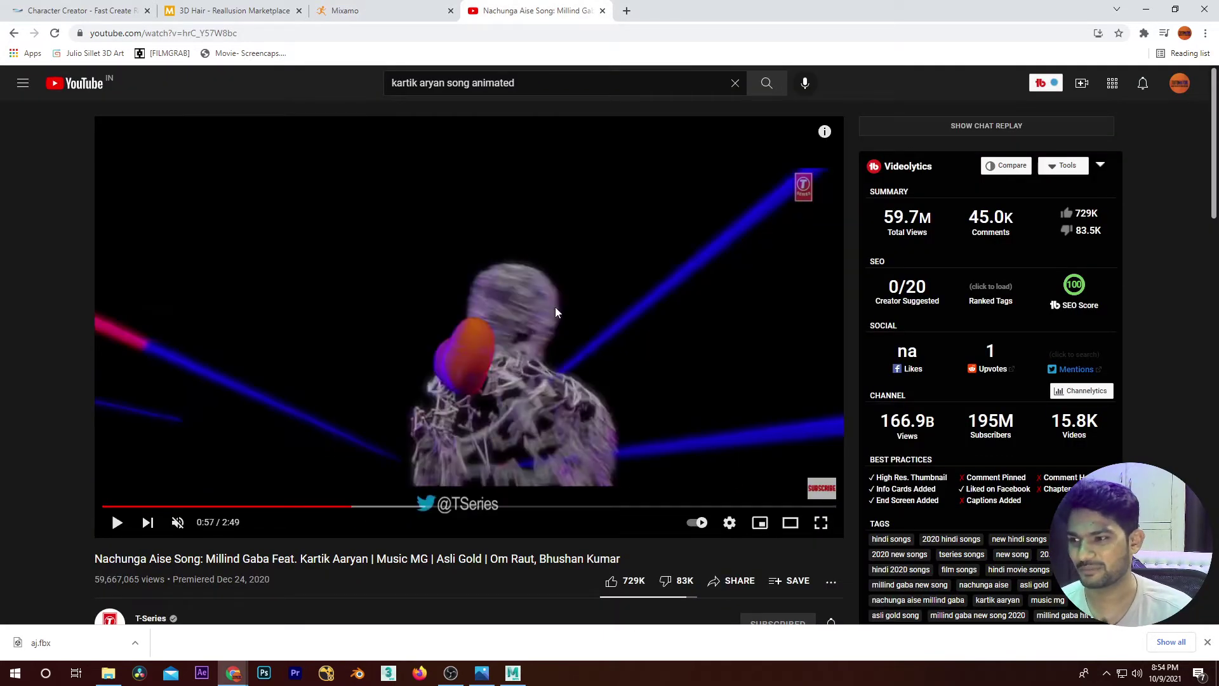
pyautogui.click(550, 307)
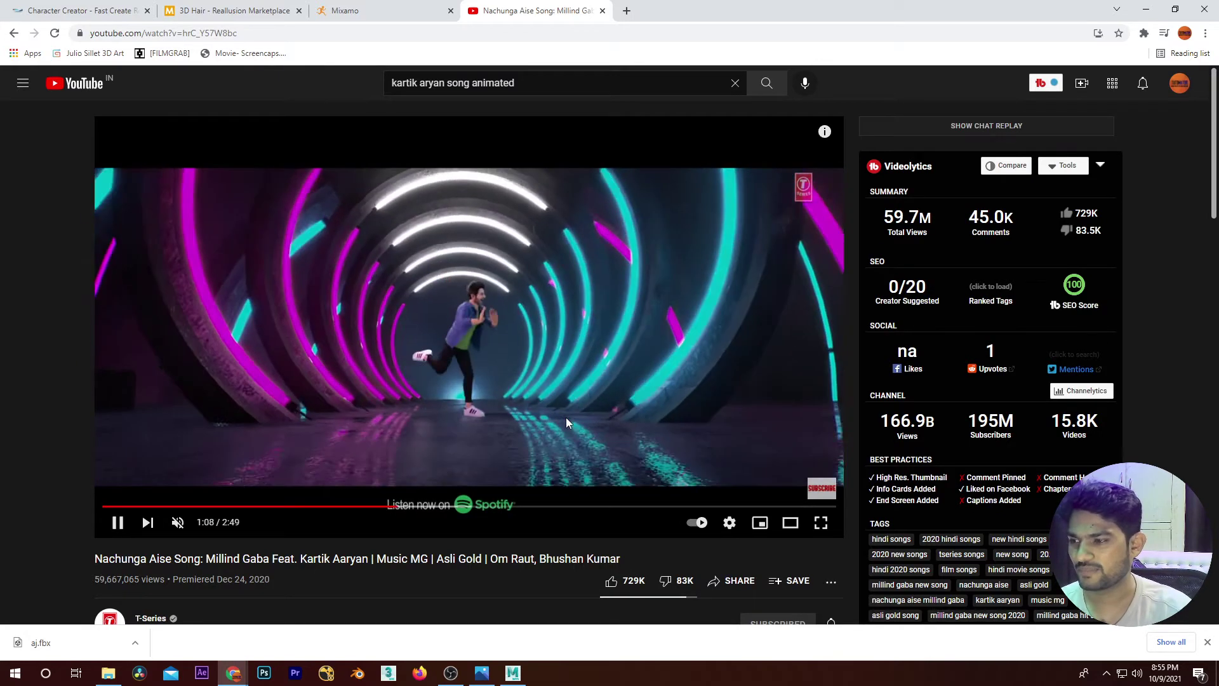
pyautogui.press('Right')
pyautogui.press('space')
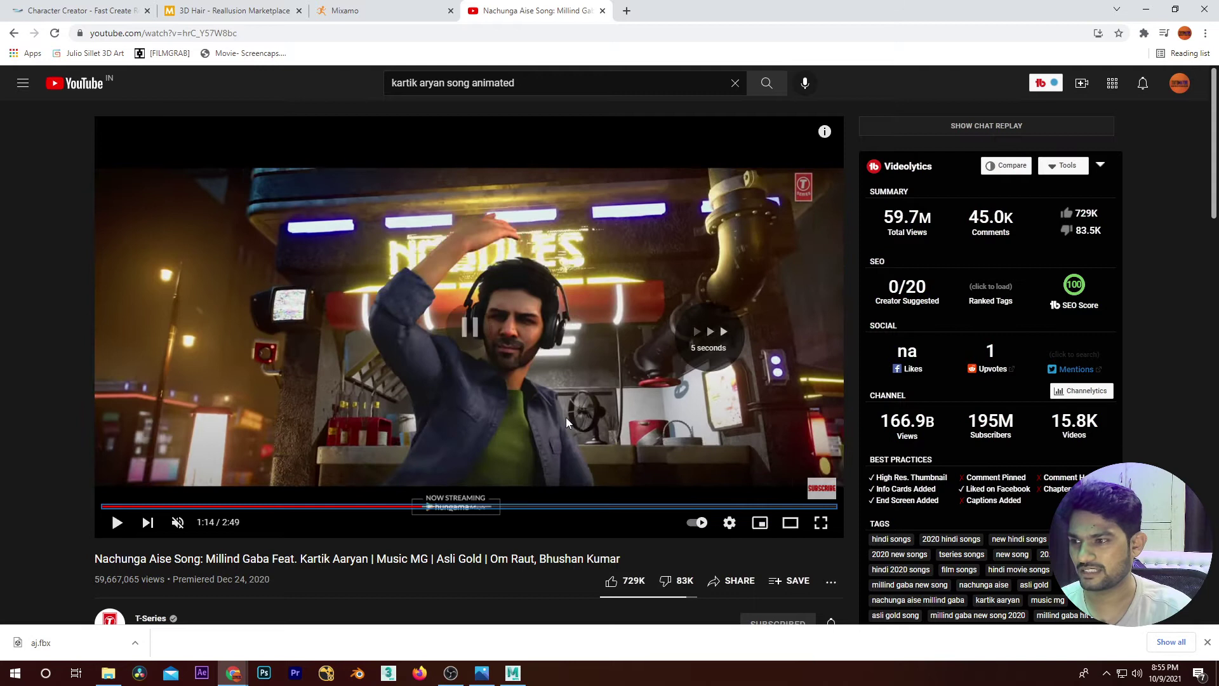
pyautogui.press('Left')
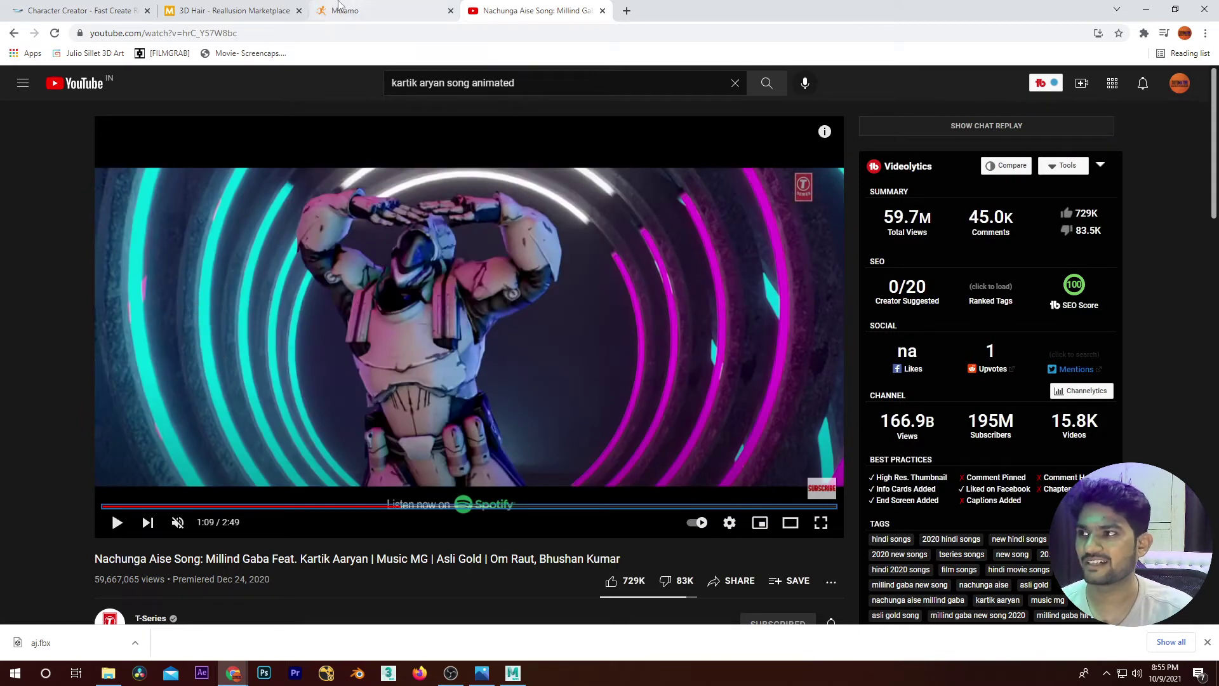
# Step: Return to Mixamo's character library and scroll the grid back to the top
pyautogui.click(345, 10)
pyautogui.scroll(4, 402, 416)
pyautogui.scroll(3, 401, 416)
pyautogui.scroll(5, 402, 416)
pyautogui.scroll(6, 401, 416)
pyautogui.scroll(4, 402, 416)
pyautogui.scroll(3, 401, 416)
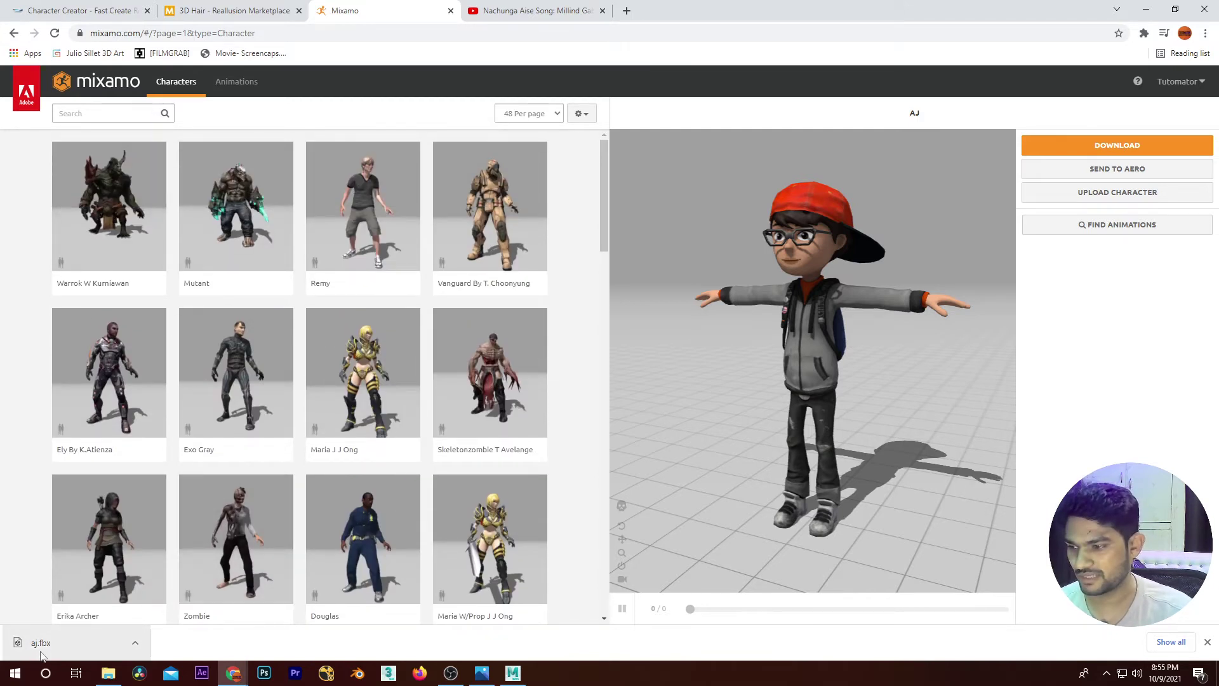
pyautogui.click(510, 679)
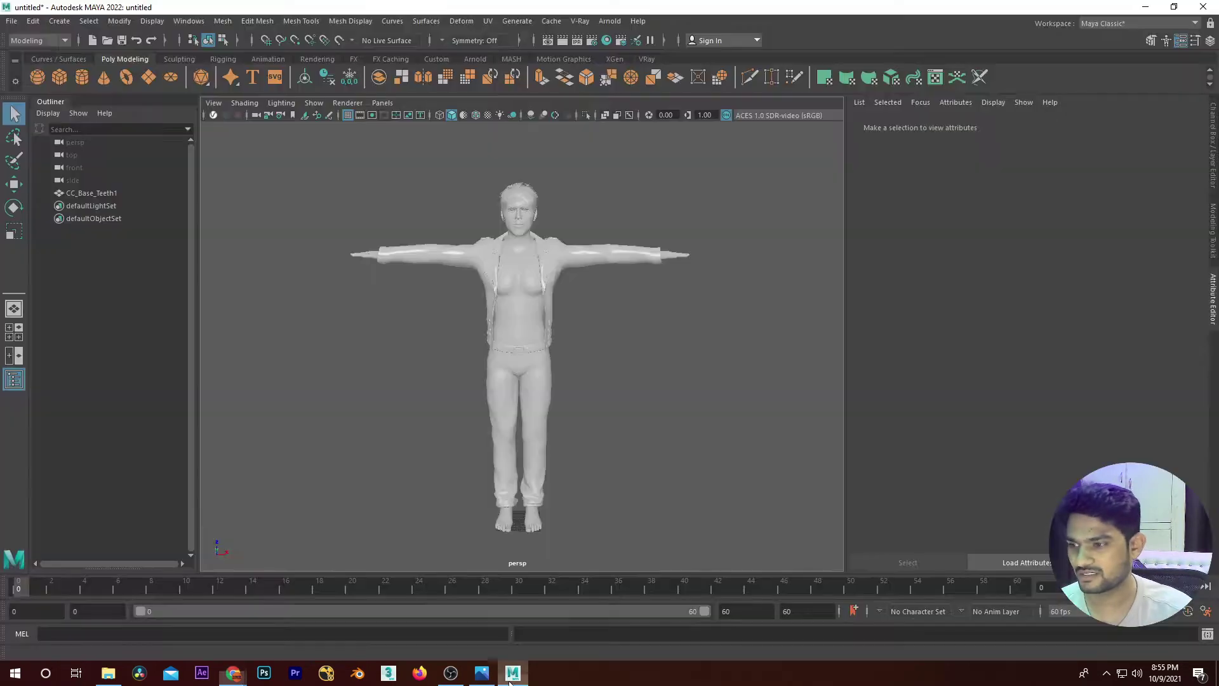
pyautogui.click(10, 21)
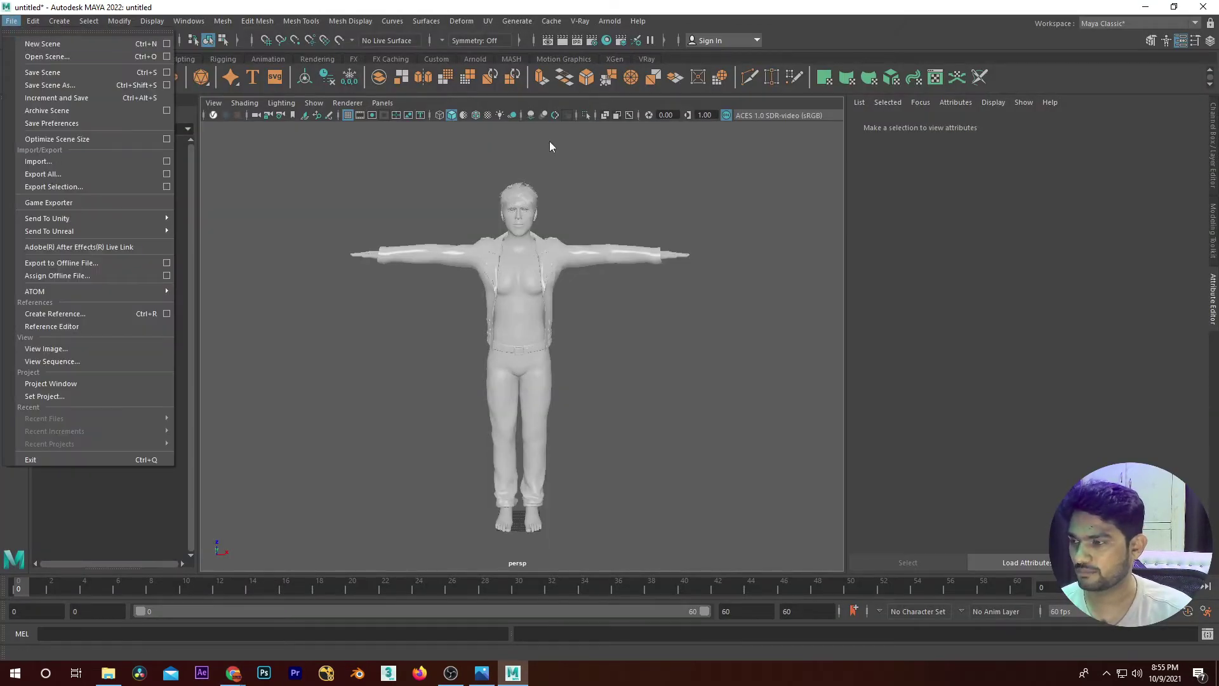
pyautogui.click(1153, 5)
pyautogui.click(1146, 8)
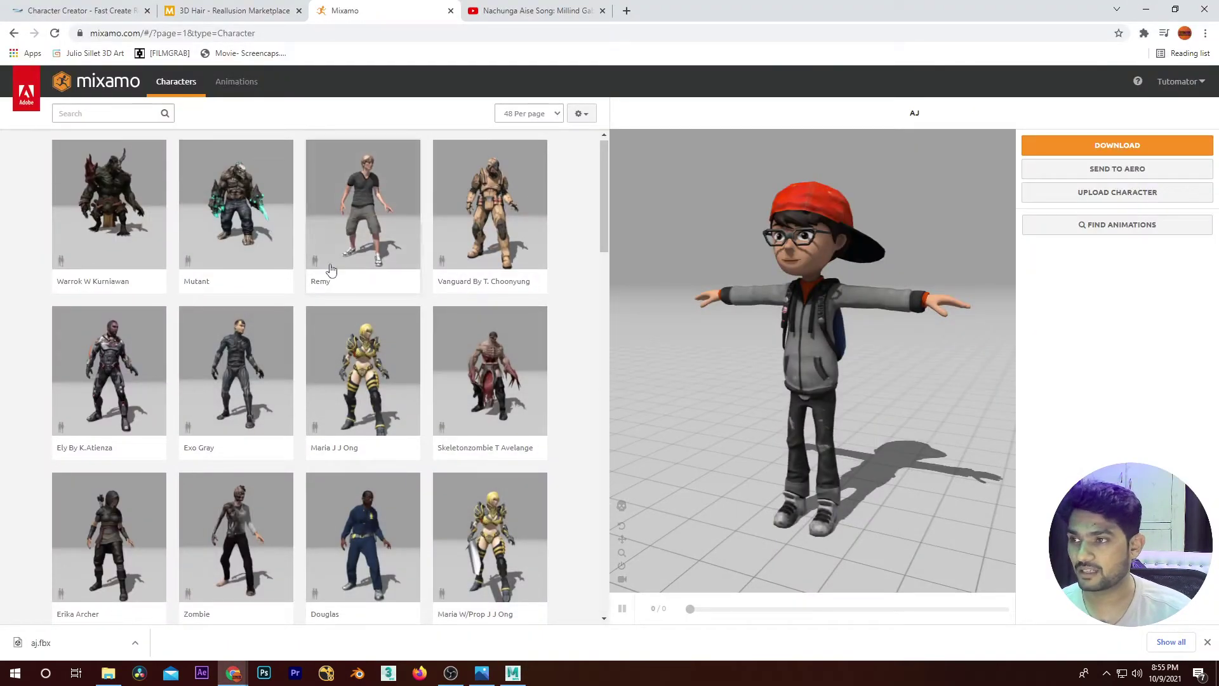
# Step: Preview Old Man Idle on AJ; set FBX Binary, 24 fps, uniform reduction, With Skin, then cancel
pyautogui.click(234, 88)
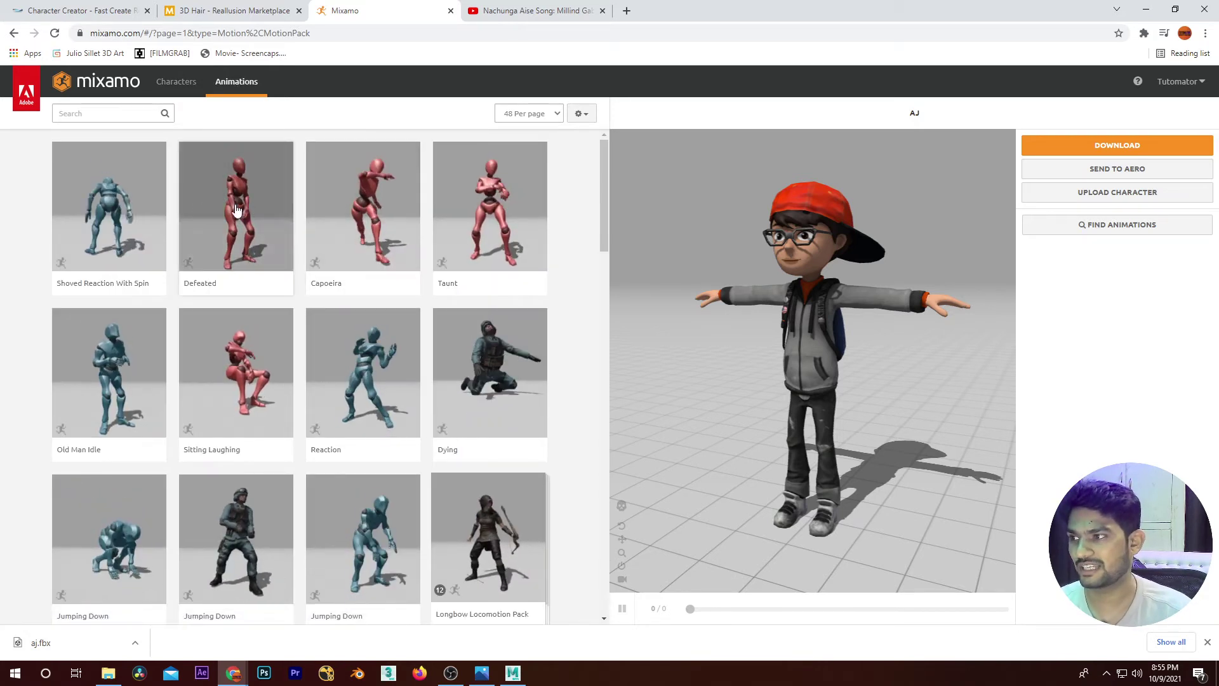
pyautogui.click(115, 375)
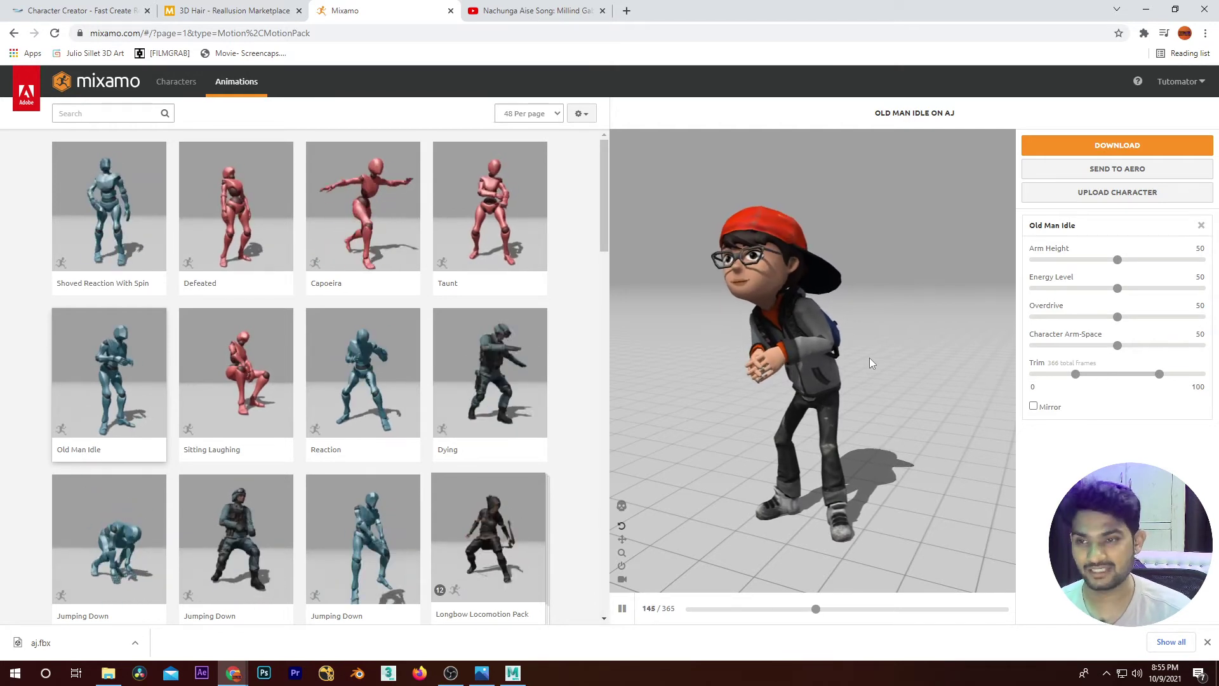
pyautogui.click(1108, 153)
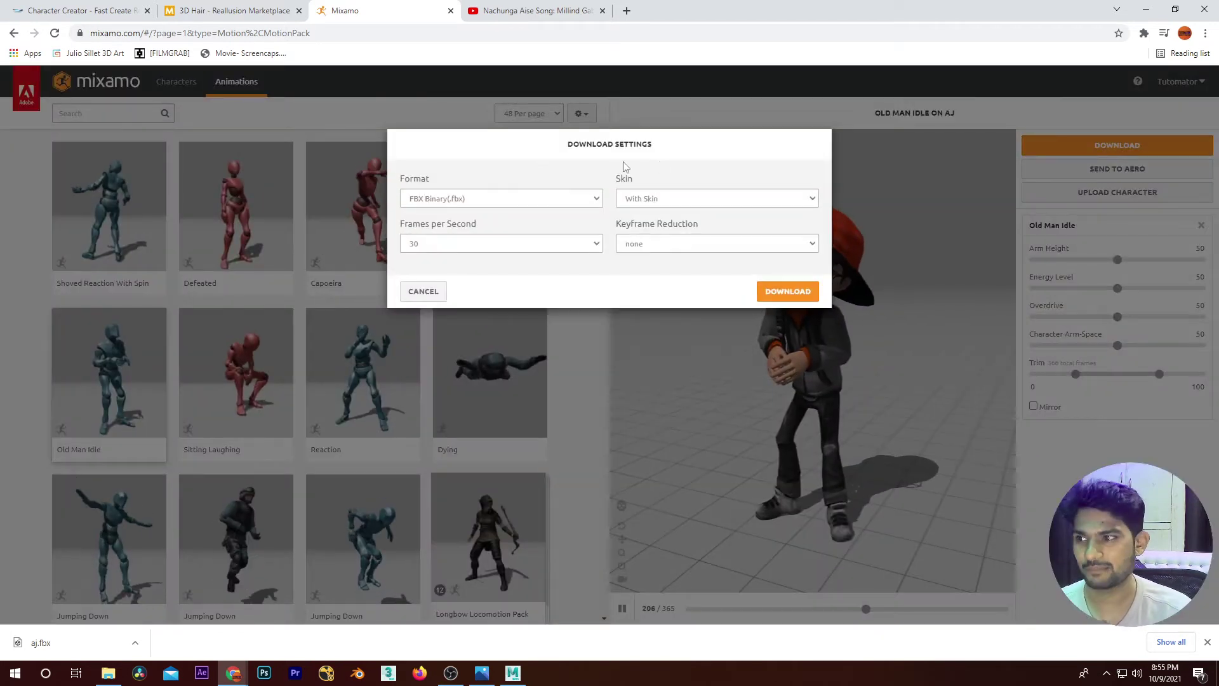
pyautogui.click(506, 198)
pyautogui.click(448, 244)
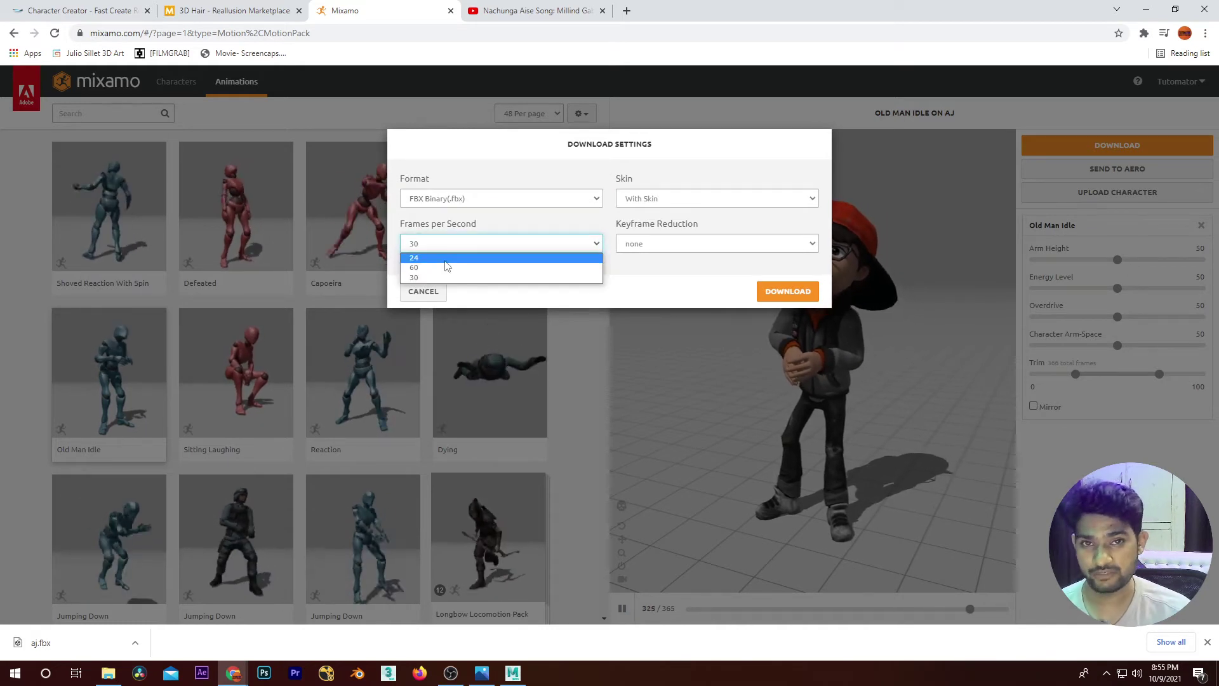
pyautogui.click(446, 258)
pyautogui.click(658, 245)
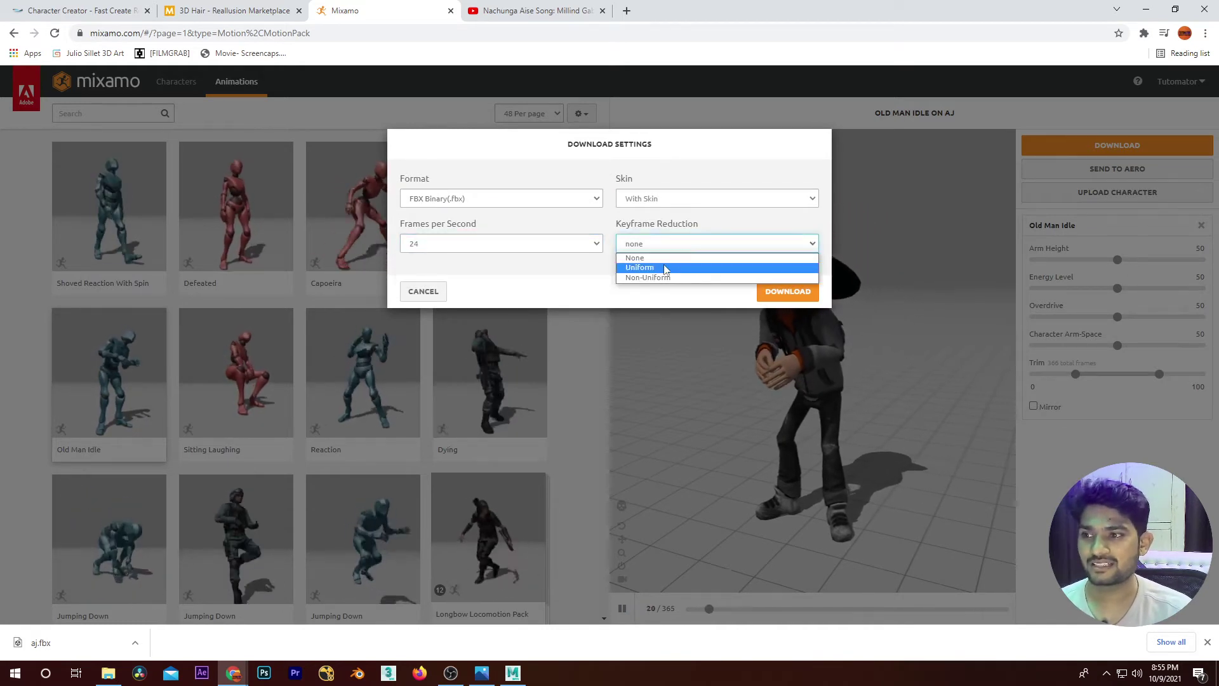
pyautogui.click(659, 268)
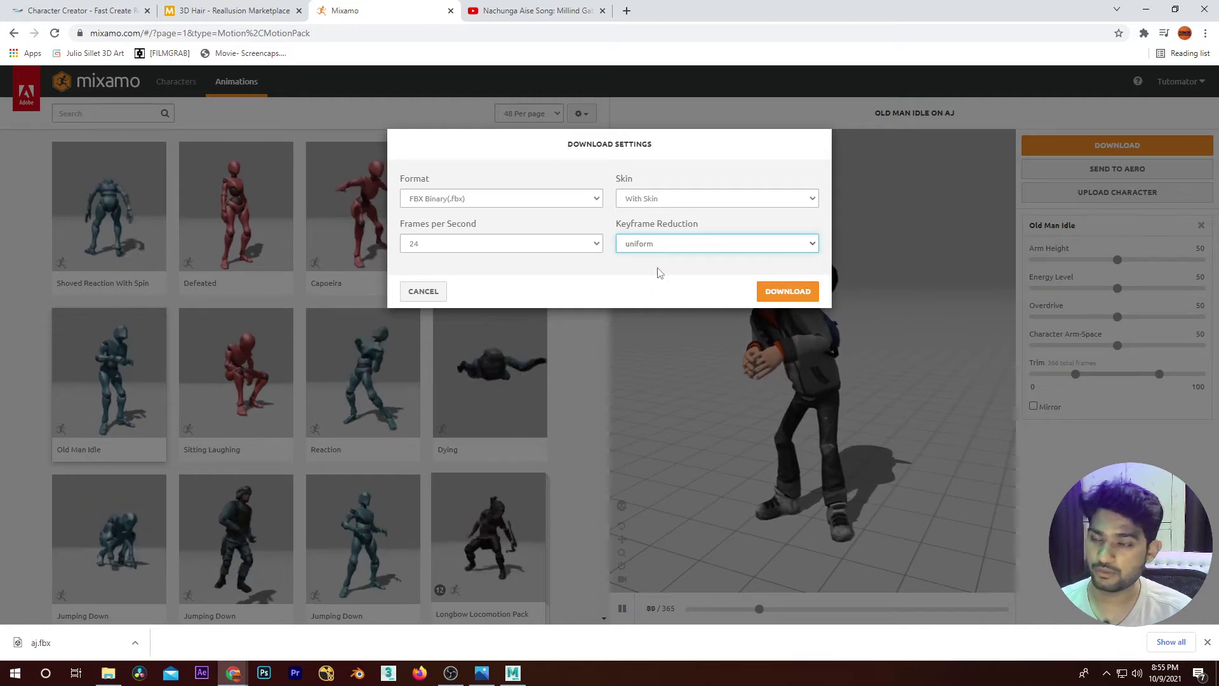
pyautogui.click(654, 200)
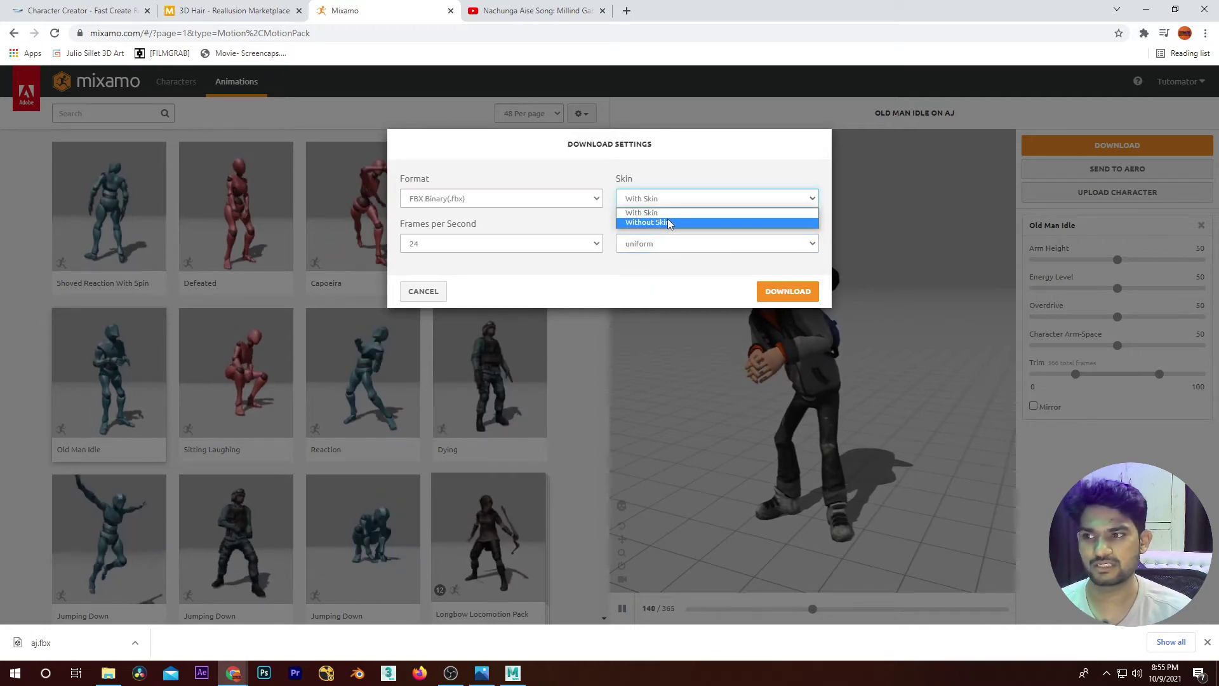
pyautogui.click(669, 213)
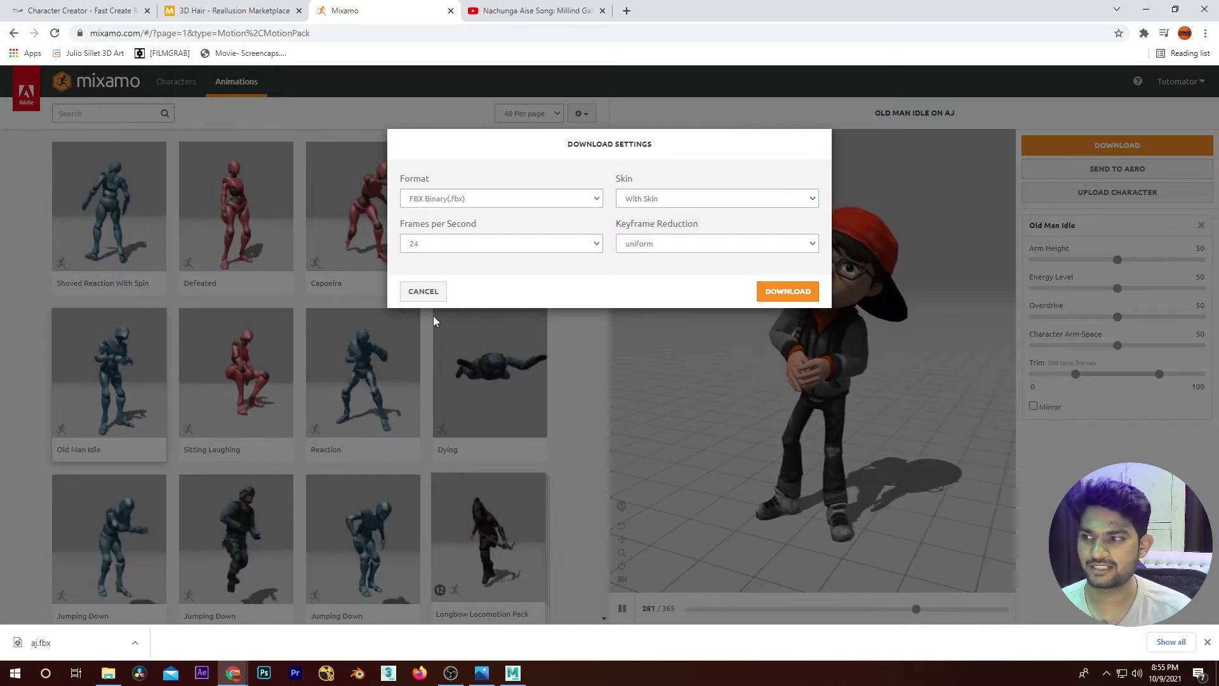
pyautogui.click(423, 291)
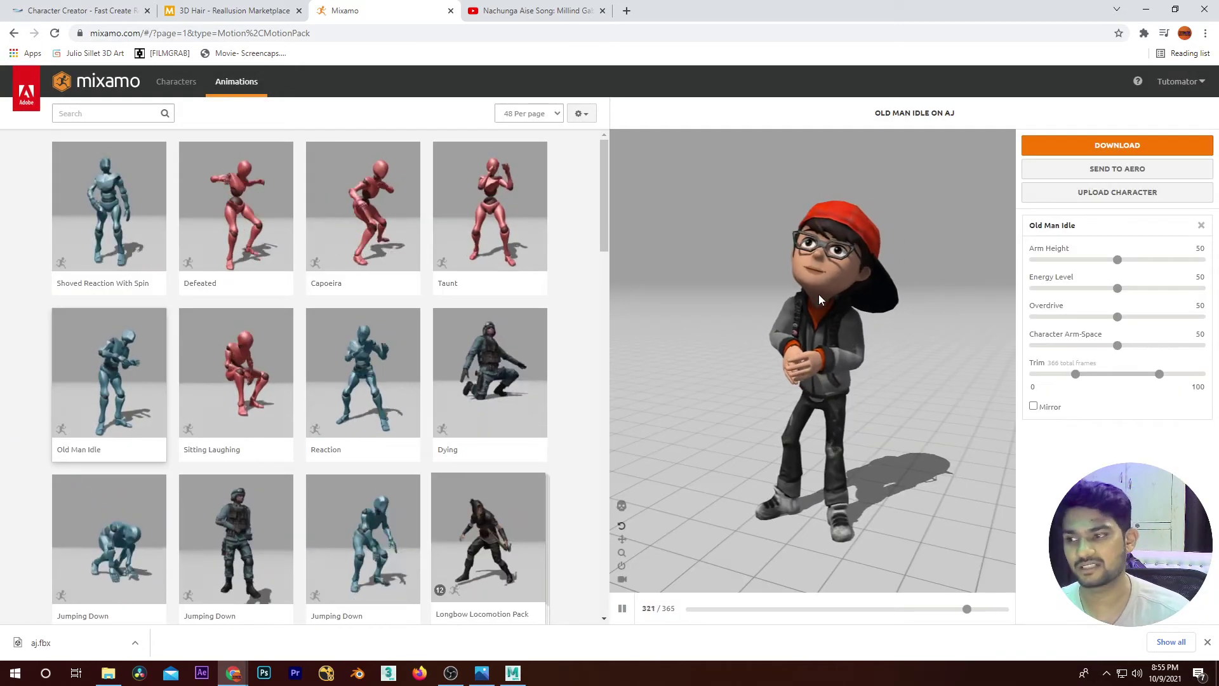
# Step: Preview Dying, then Walking and Walk With Rifle from a 'walk cycle' search
pyautogui.click(490, 356)
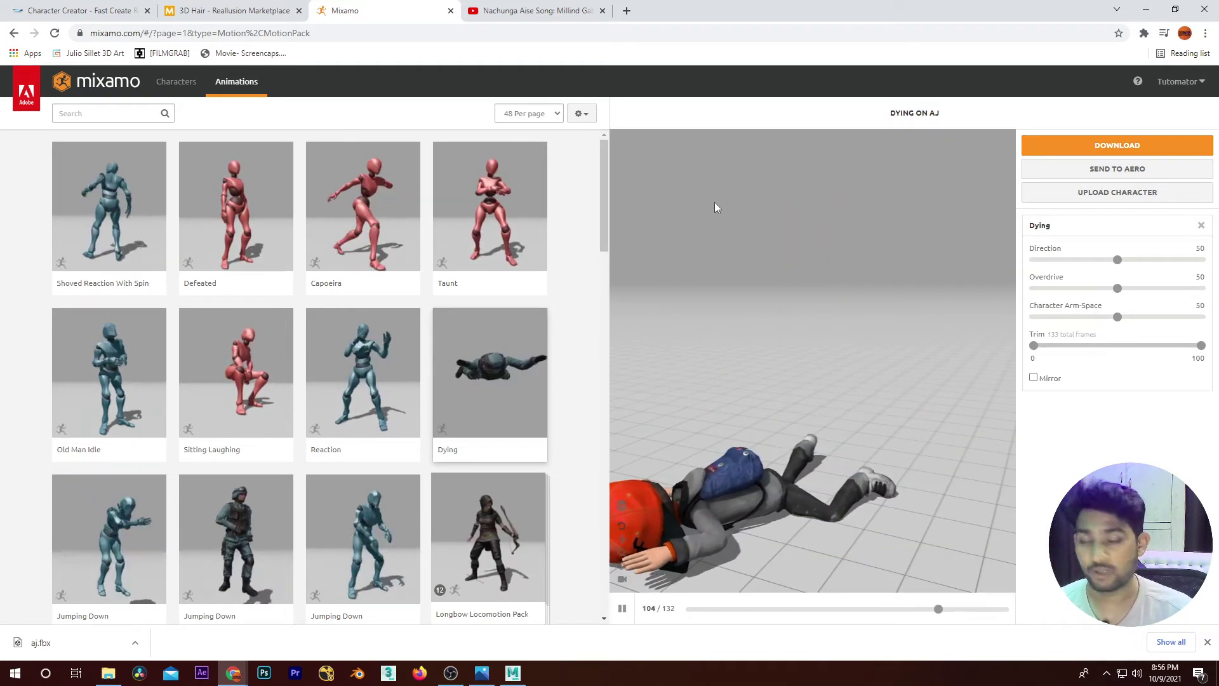
pyautogui.click(77, 113)
pyautogui.write('walk cycl')
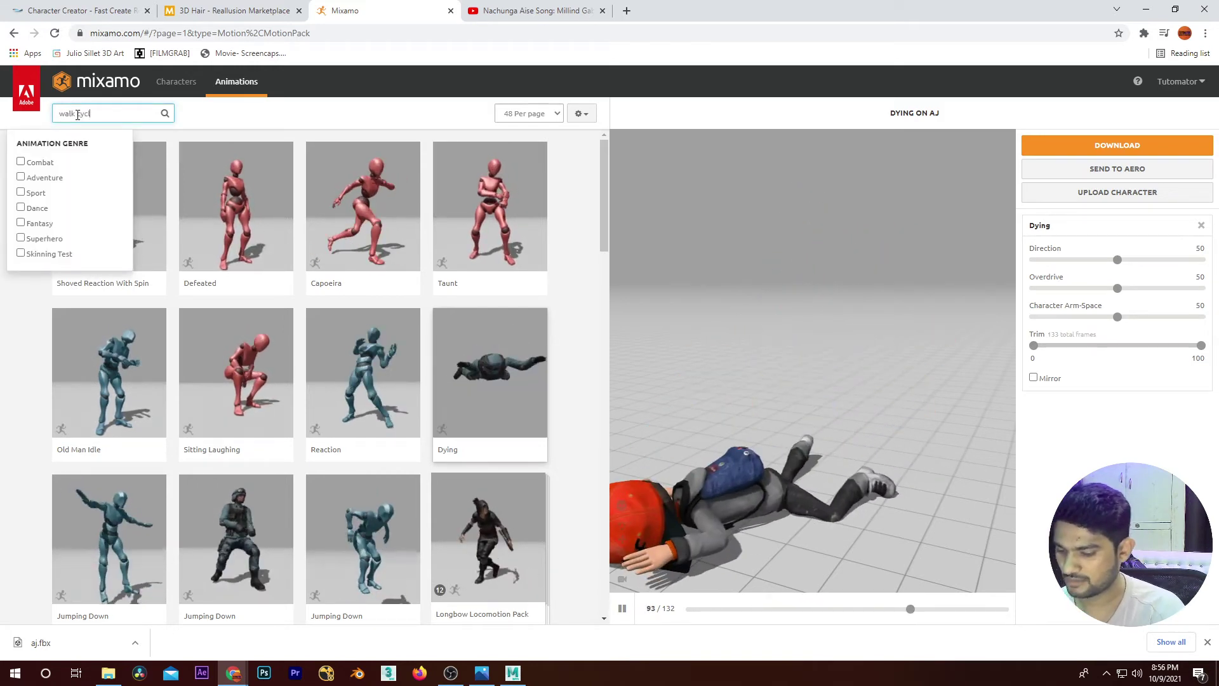
pyautogui.write('e')
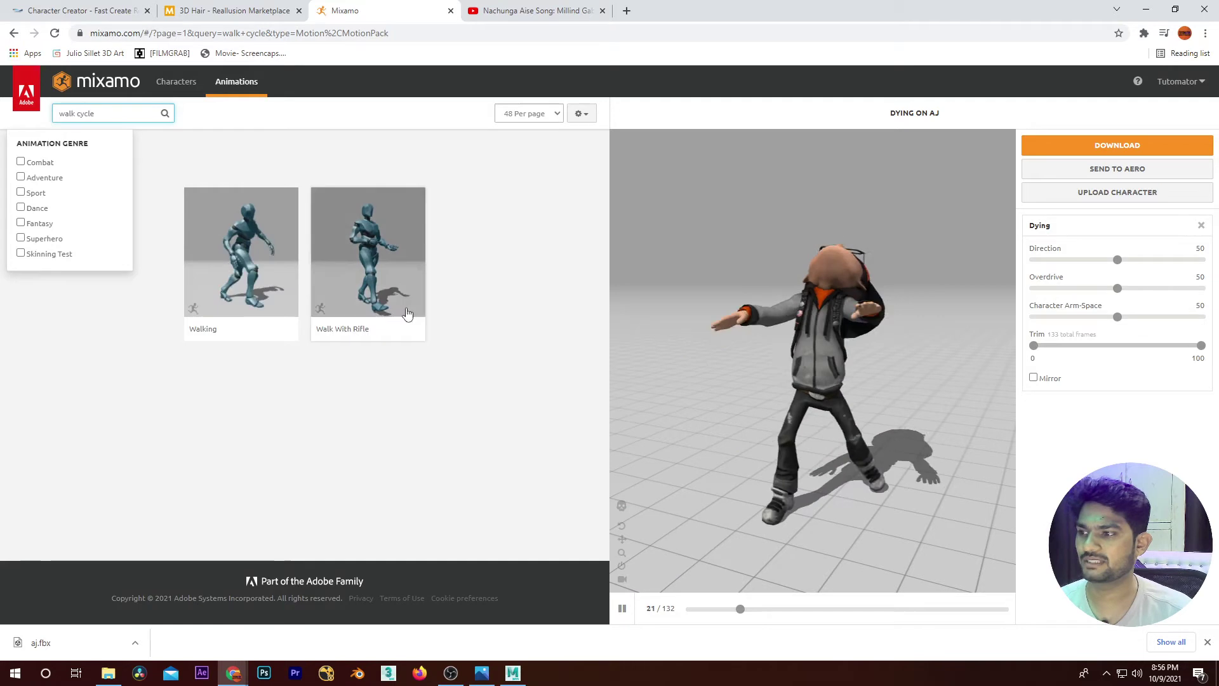
pyautogui.click(241, 249)
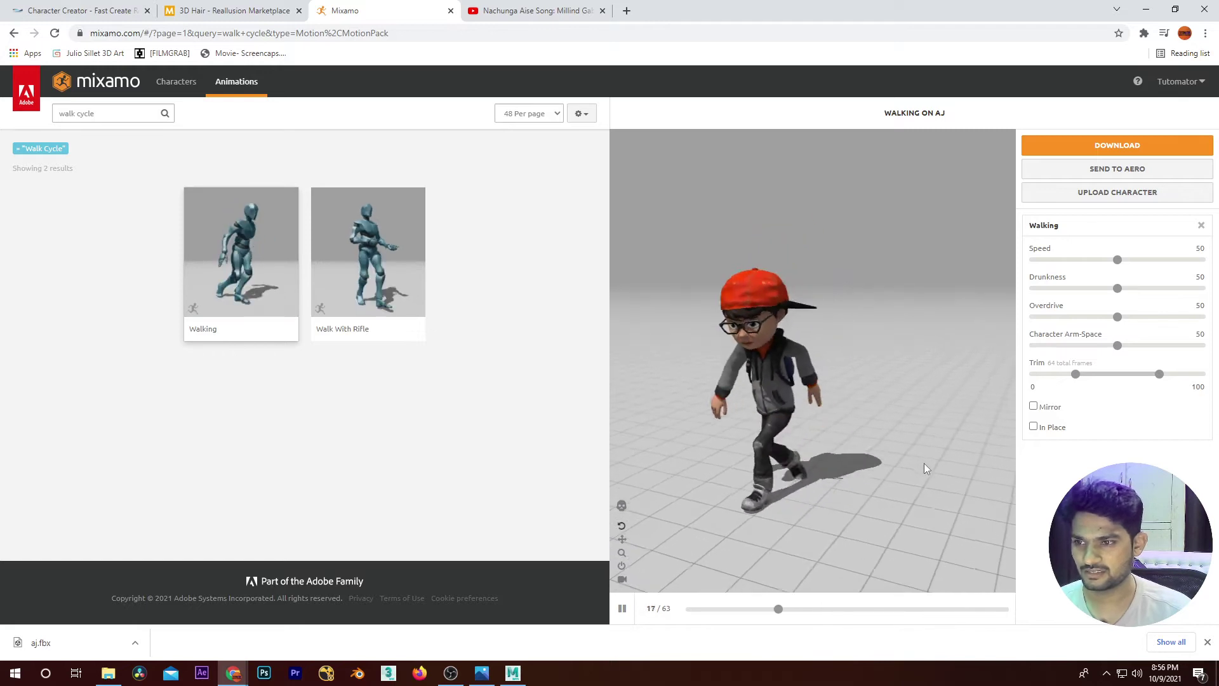
pyautogui.click(420, 232)
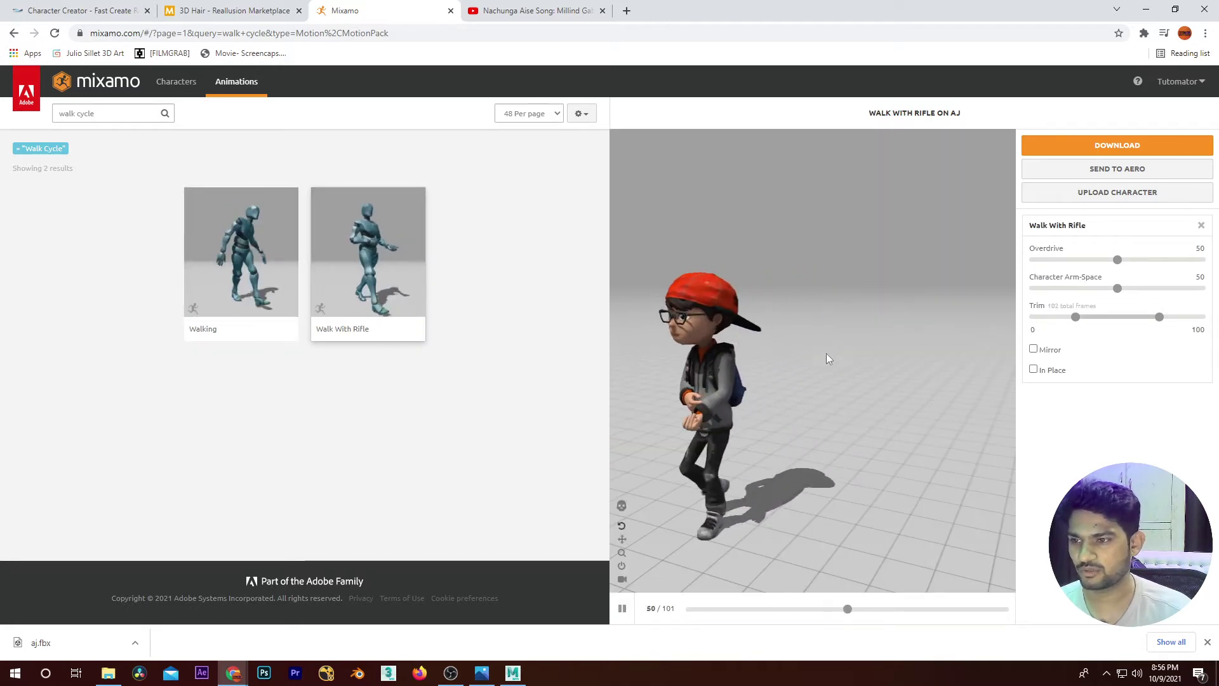
# Step: Search 'walk', tune a Walking clip (Arm-Space 37, trim -50 to 150), then preview Catwalk Walk
pyautogui.click(108, 115)
pyautogui.press('BackSpace')
pyautogui.press('BackSpace')
pyautogui.press('BackSpace')
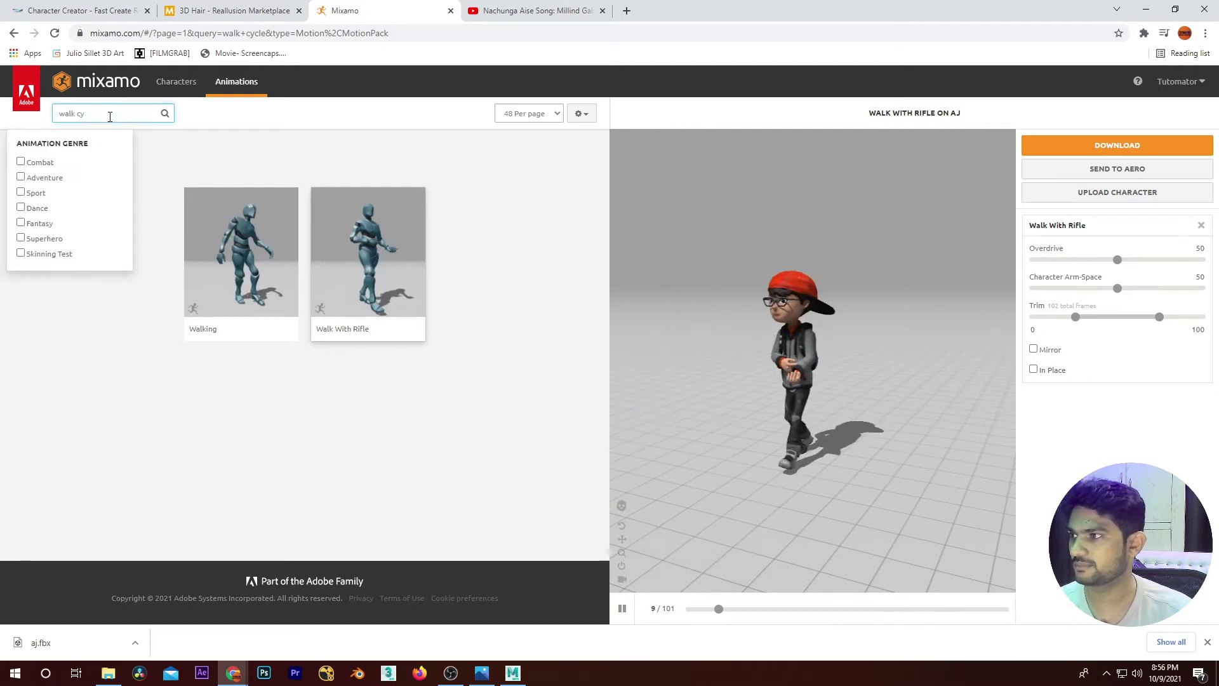
pyautogui.press('Return')
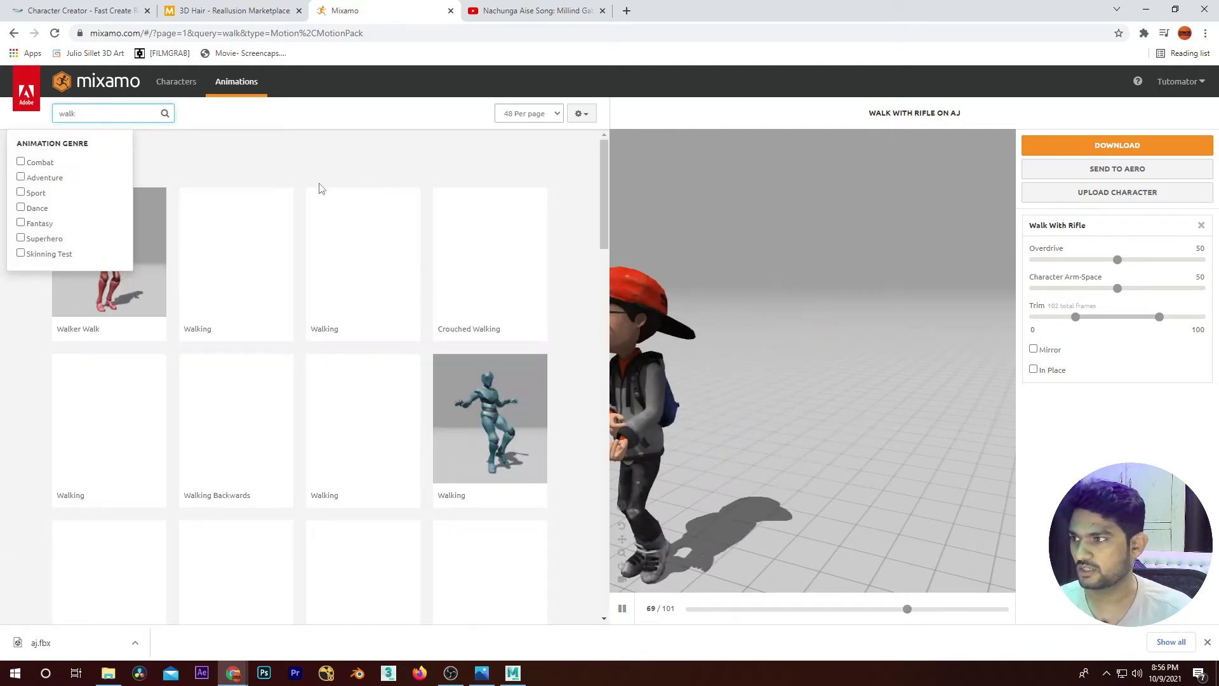
pyautogui.scroll(-2, 248, 165)
pyautogui.scroll(-1, 378, 254)
pyautogui.click(375, 247)
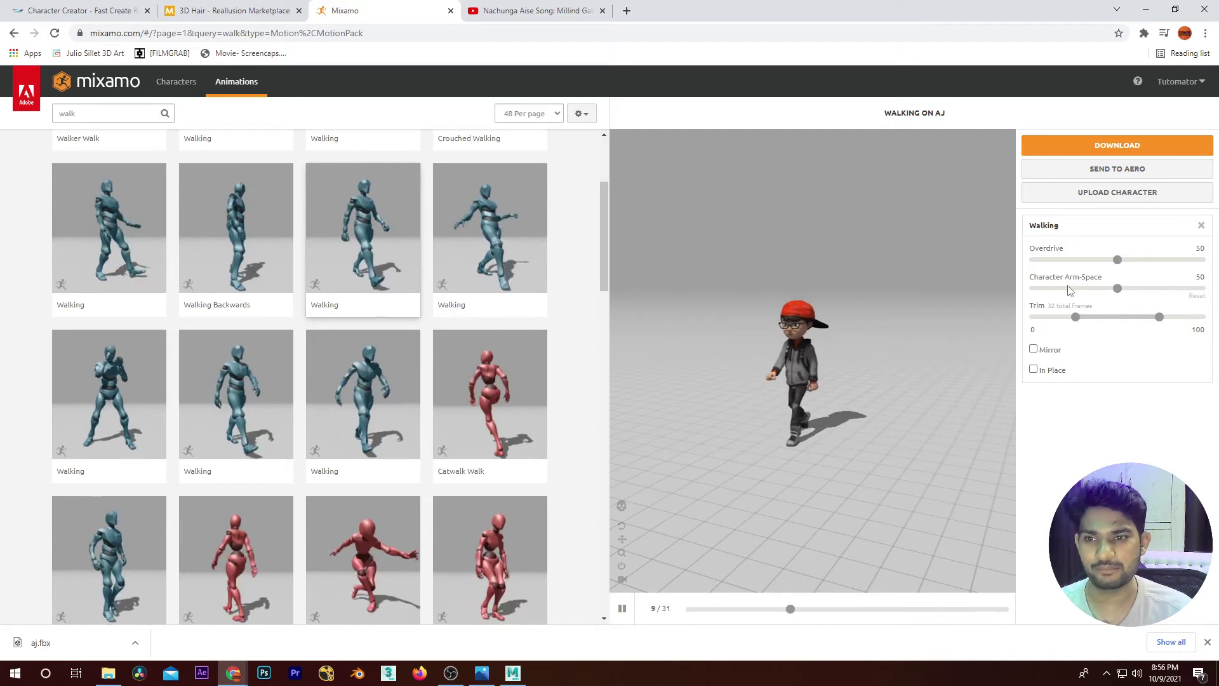
pyautogui.moveTo(1117, 287); pyautogui.dragTo(1095, 290)
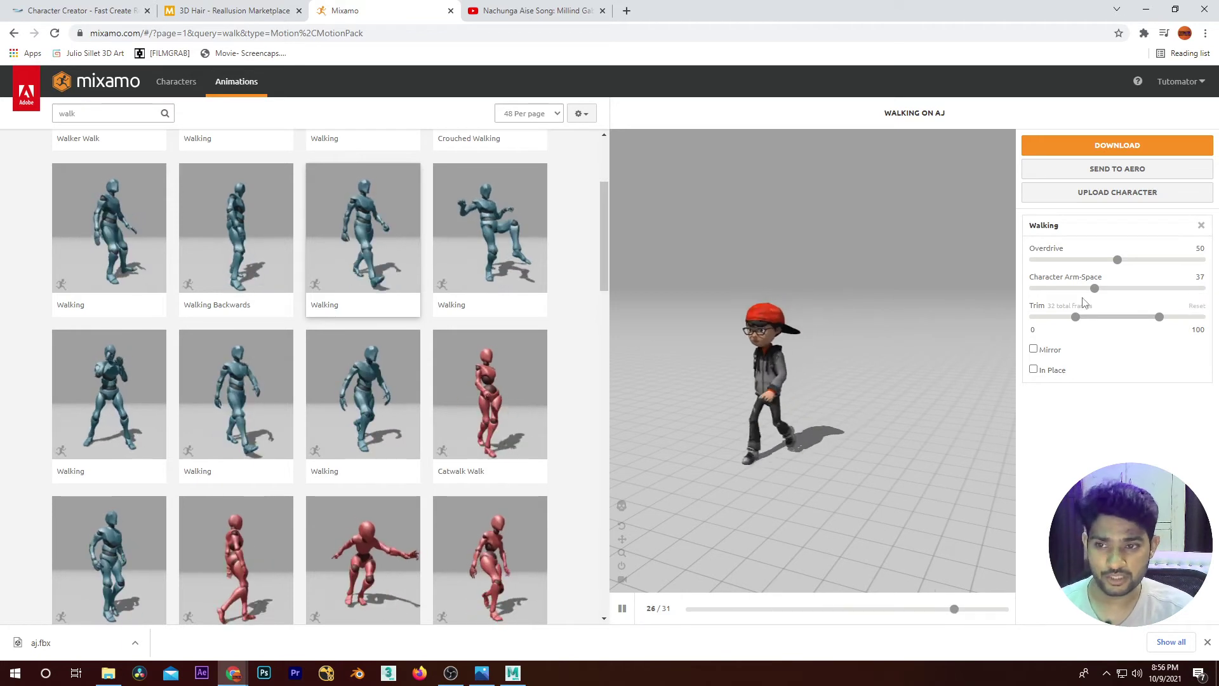
pyautogui.moveTo(1075, 317); pyautogui.dragTo(1009, 316)
pyautogui.moveTo(1158, 321); pyautogui.dragTo(1200, 317)
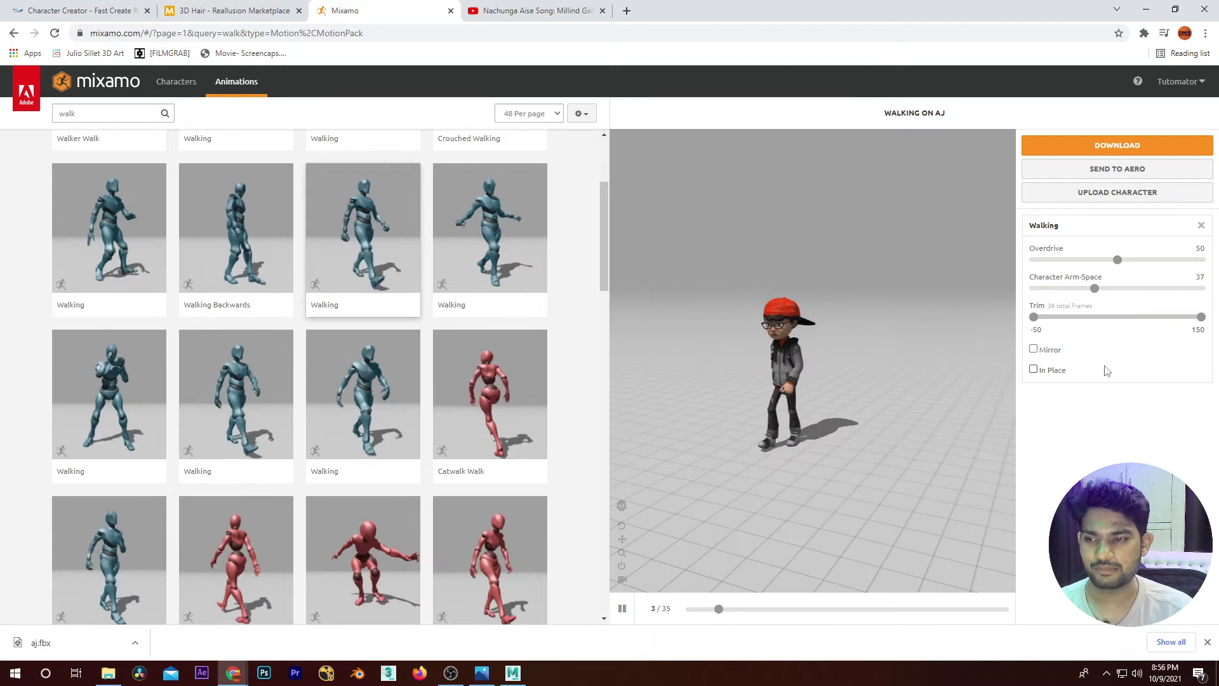
pyautogui.click(454, 397)
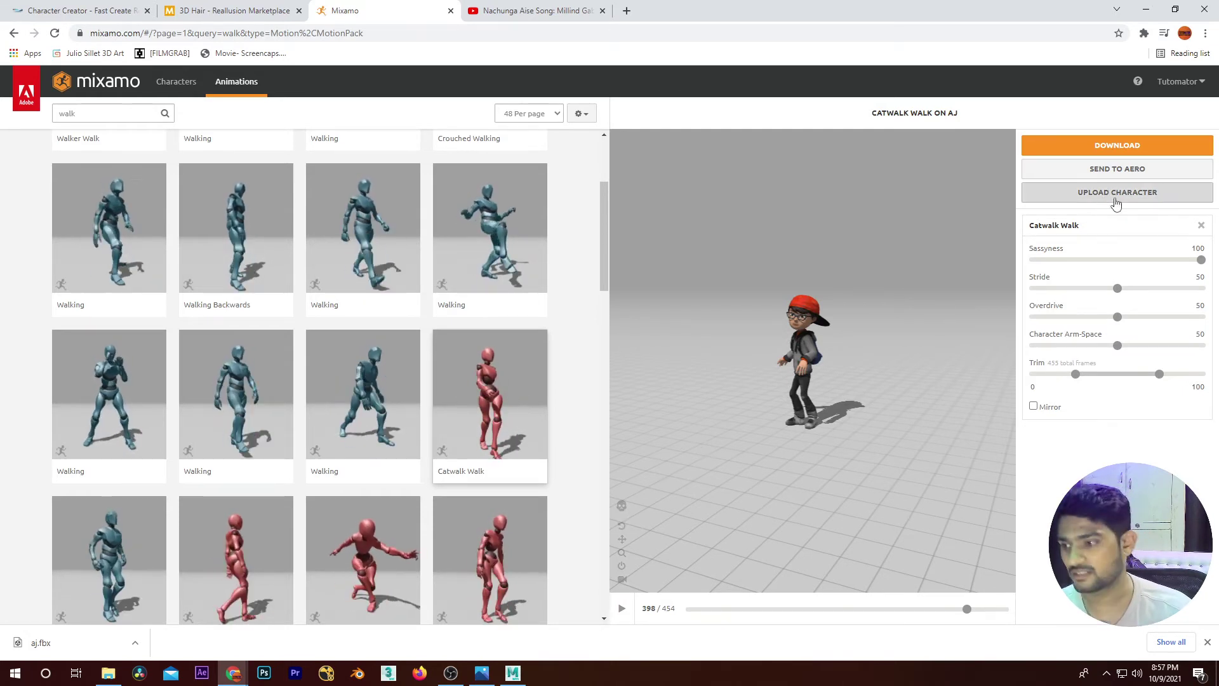
pyautogui.click(1116, 193)
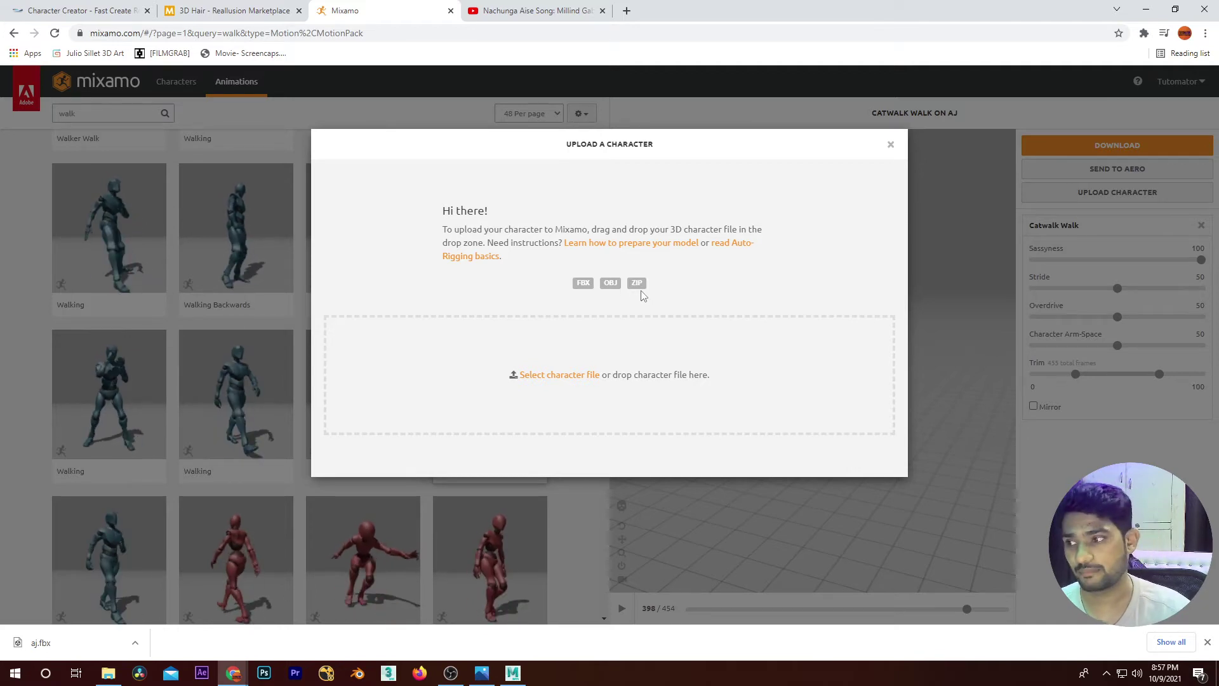
# Step: Upload for_rigging.fbx from the Desktop into Mixamo's auto-rigger
pyautogui.click(552, 375)
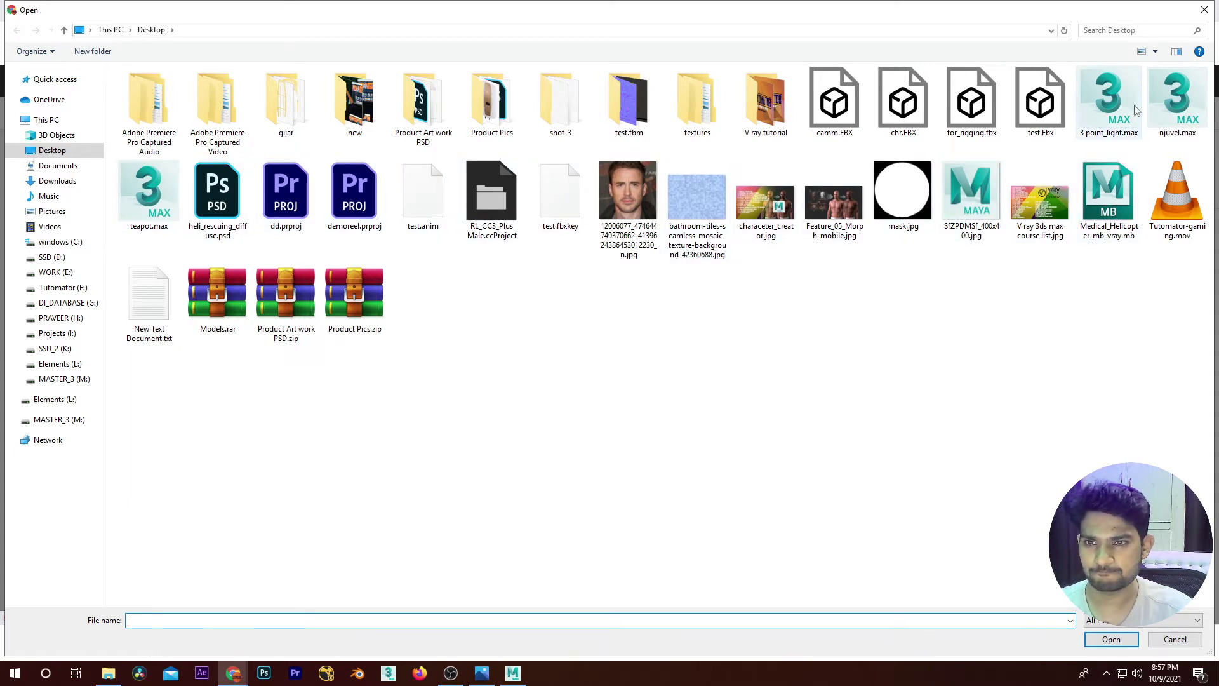
pyautogui.click(987, 113)
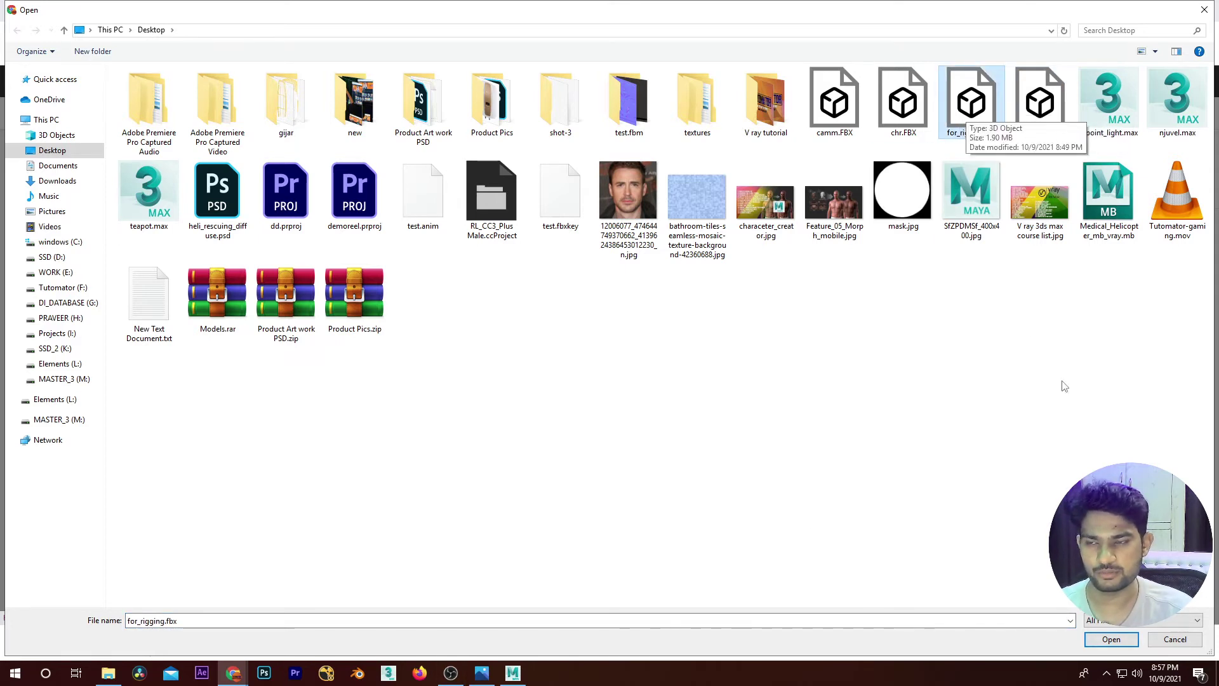
pyautogui.click(1112, 638)
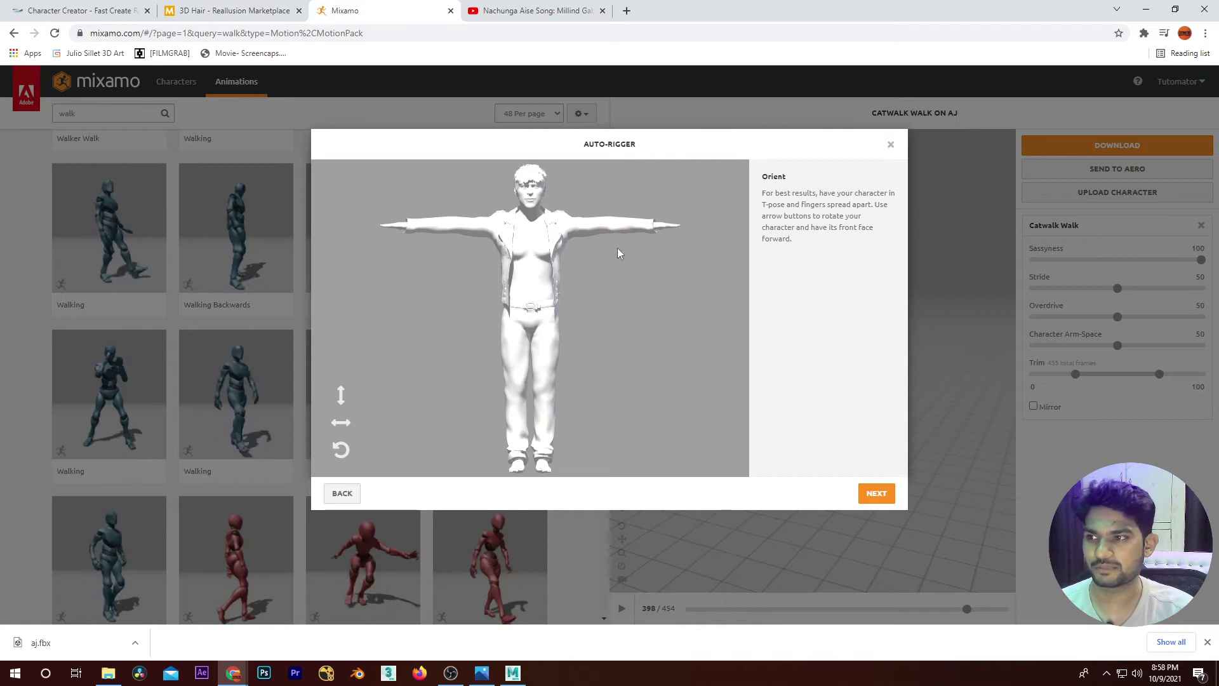
# Step: Compare the character's orientation with Maya, test the rotate arrows, and advance to marker placement
pyautogui.click(513, 673)
pyautogui.click(1145, 6)
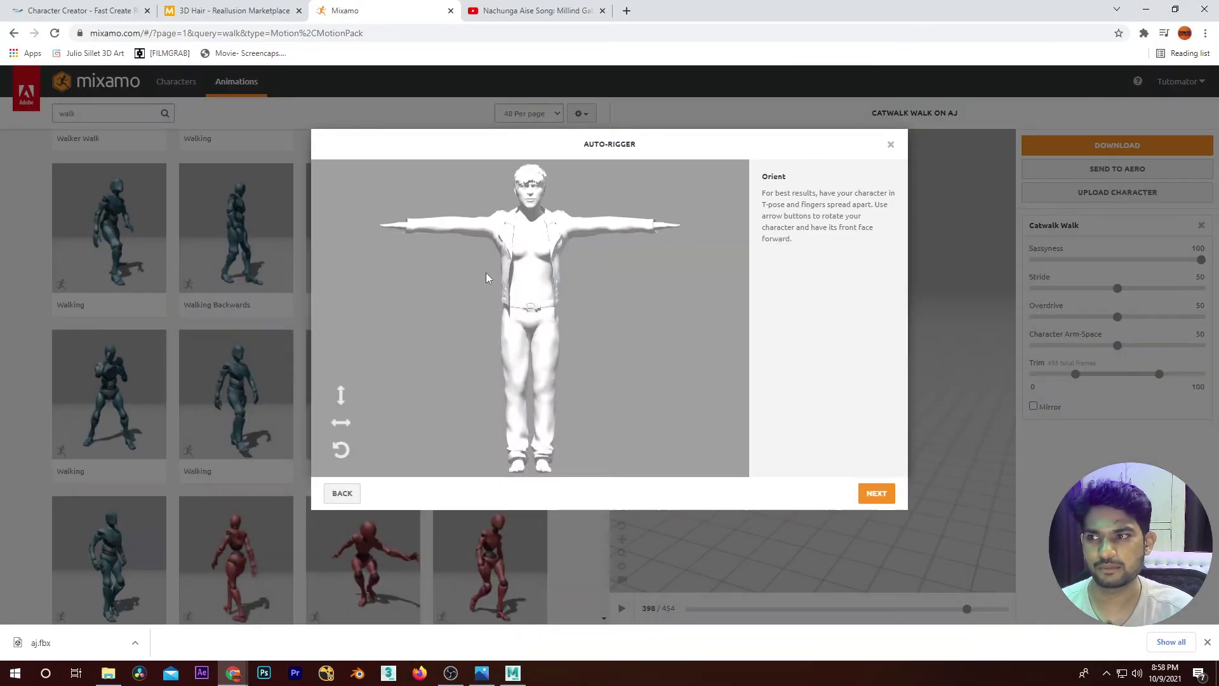
pyautogui.click(340, 423)
pyautogui.click(339, 424)
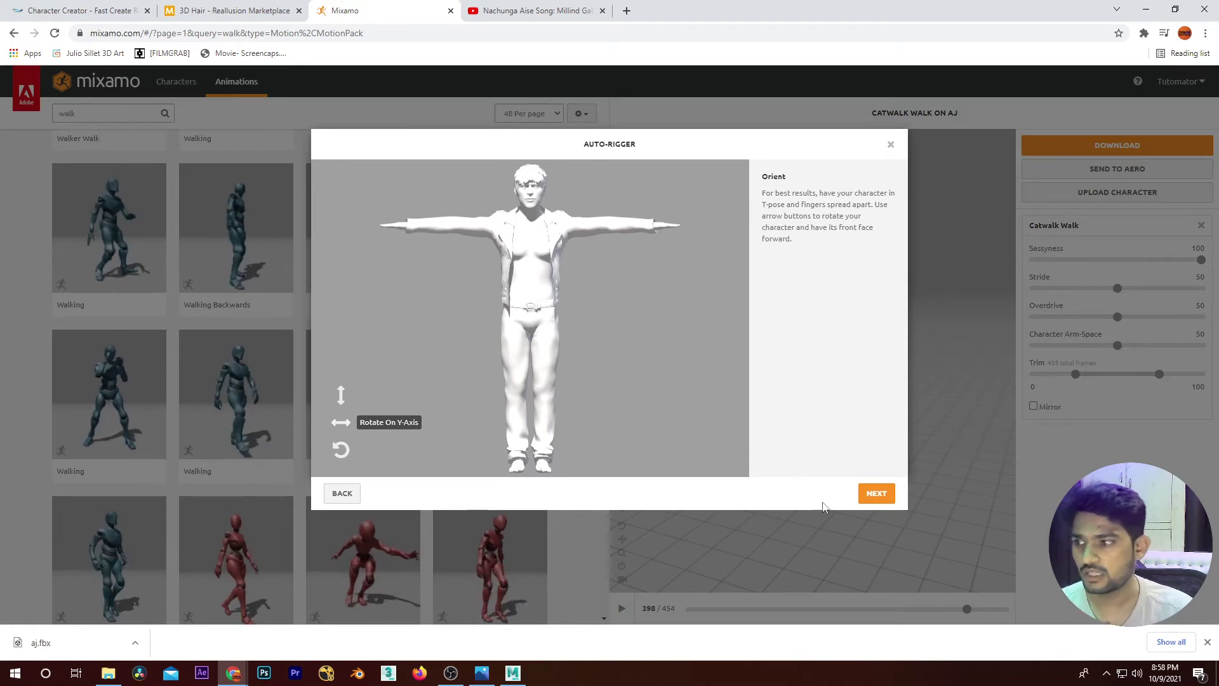
pyautogui.click(873, 493)
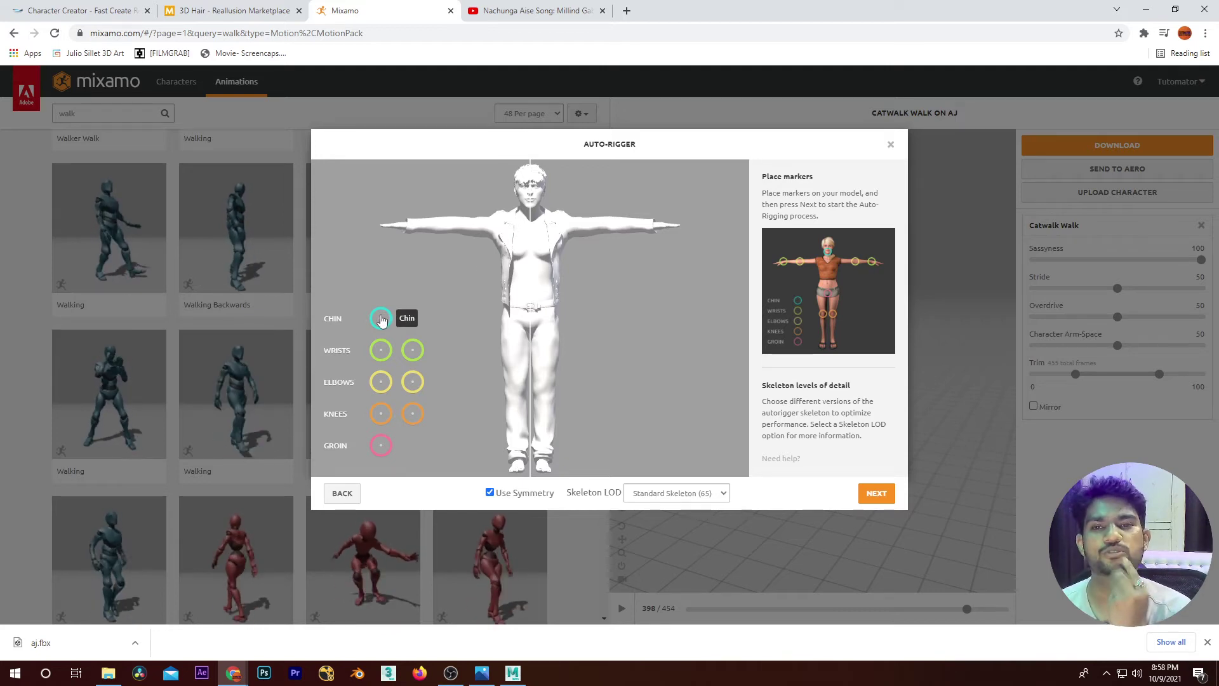
# Step: Place the chin marker on the chin and the wrist markers on both hands
pyautogui.moveTo(381, 318)
pyautogui.mouseDown()
pyautogui.moveTo(518, 189)
pyautogui.moveTo(531, 210)
pyautogui.mouseUp()
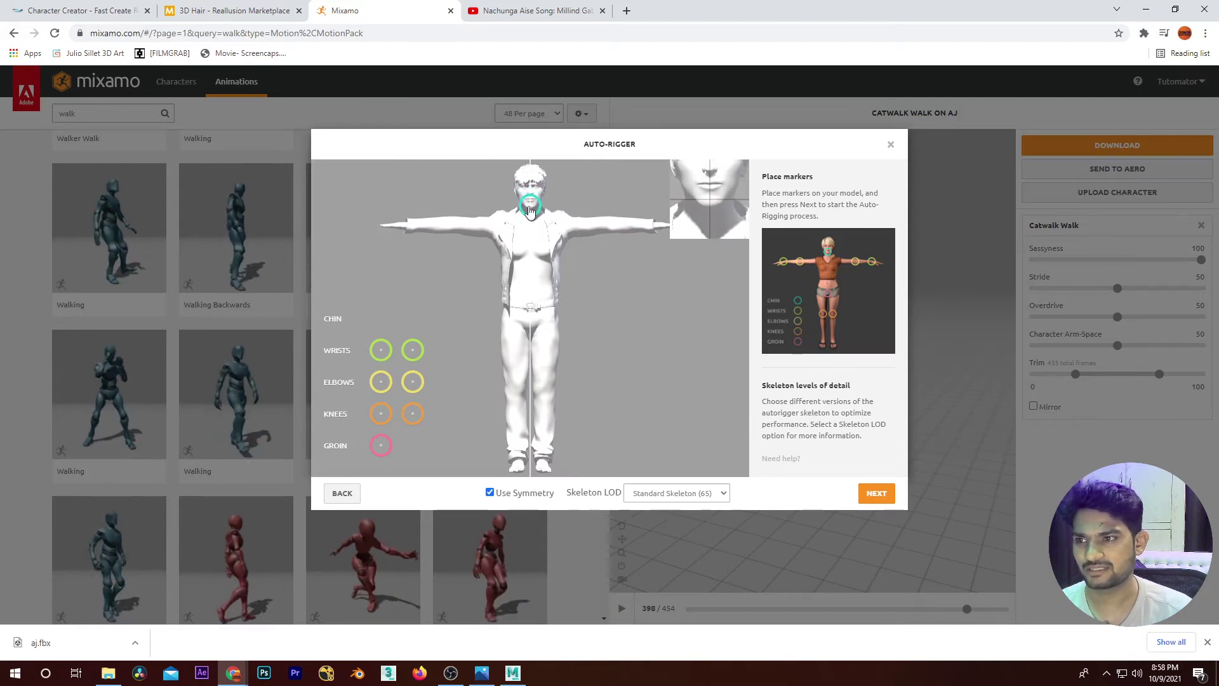
pyautogui.moveTo(530, 210); pyautogui.dragTo(529, 212)
pyautogui.rightClick(529, 211)
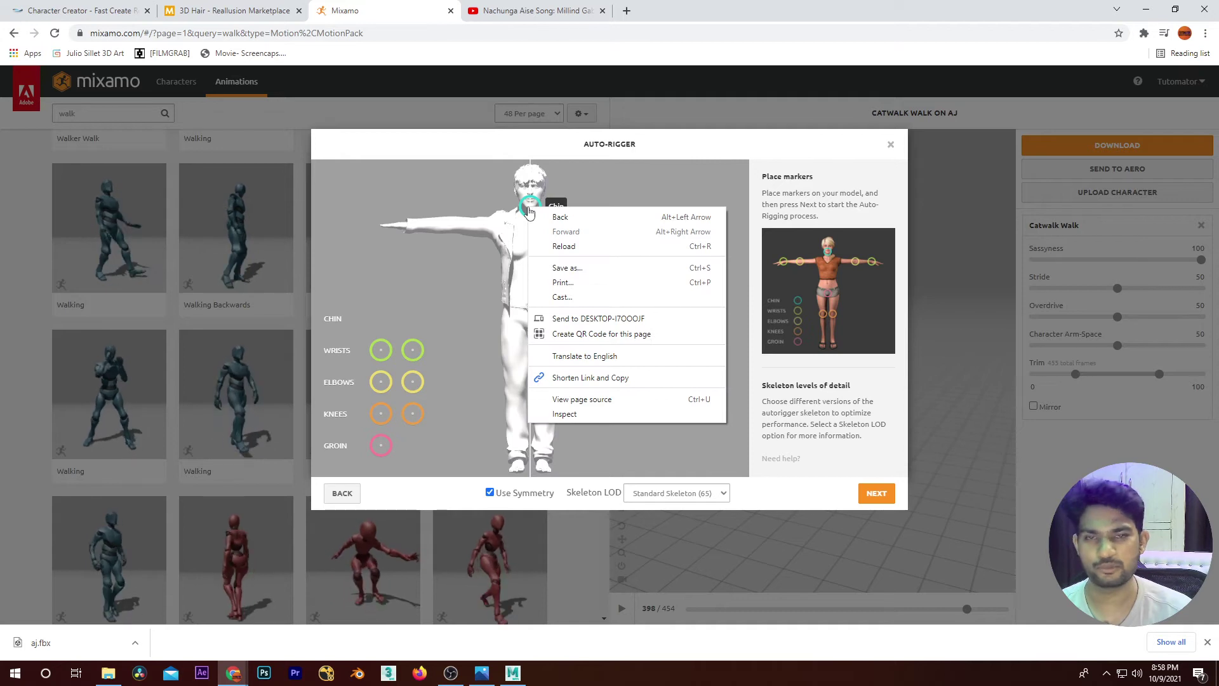
pyautogui.moveTo(378, 353); pyautogui.dragTo(414, 225)
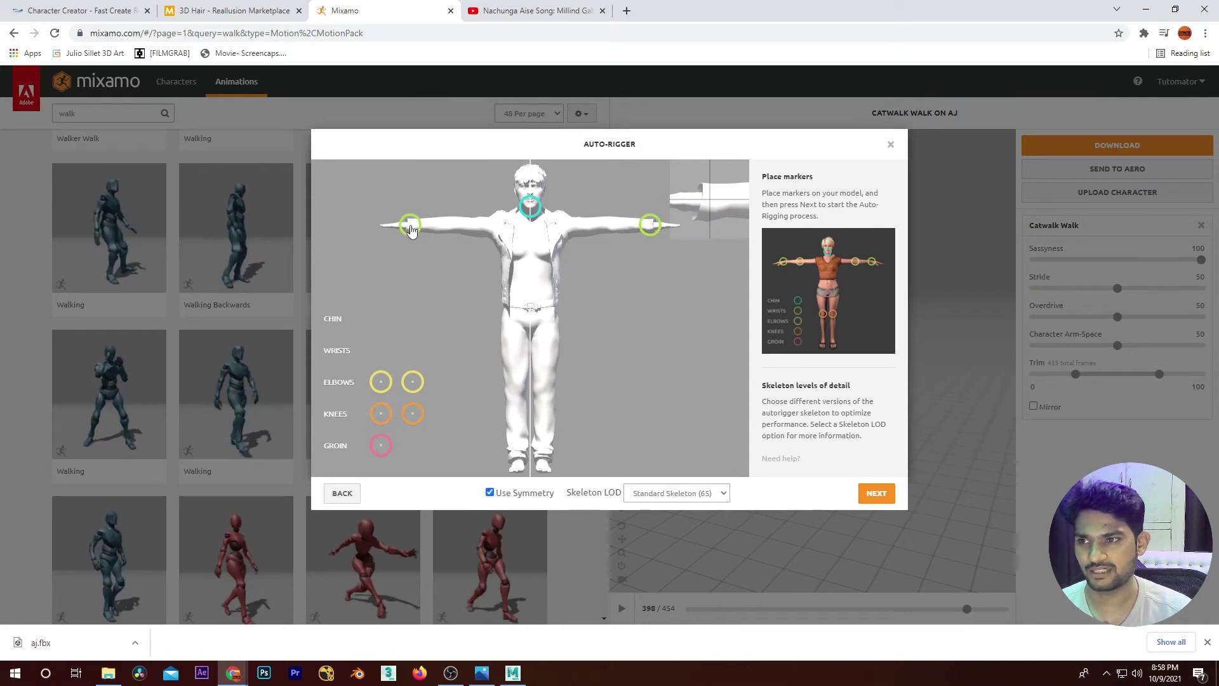
pyautogui.moveTo(413, 225); pyautogui.dragTo(411, 230)
# Step: Place the elbow, knee and groin markers on the character
pyautogui.moveTo(381, 382)
pyautogui.mouseDown()
pyautogui.moveTo(435, 284)
pyautogui.moveTo(433, 226)
pyautogui.moveTo(448, 228)
pyautogui.mouseUp()
pyautogui.moveTo(380, 413); pyautogui.dragTo(516, 393)
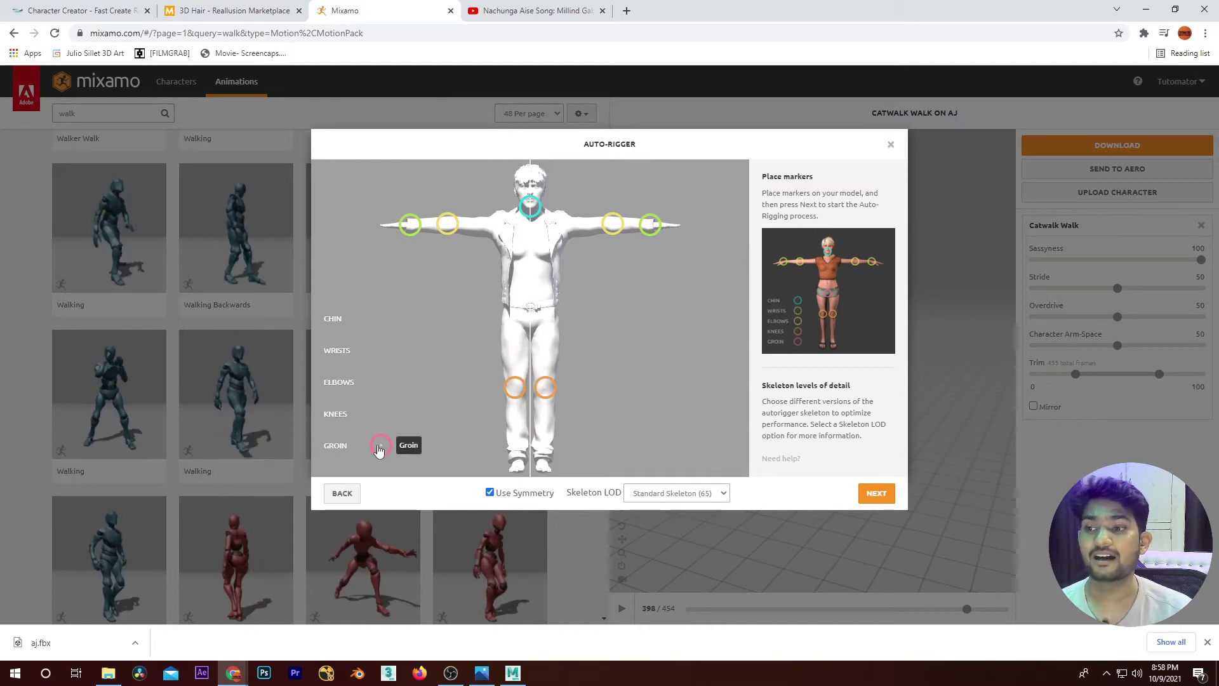
pyautogui.moveTo(379, 449); pyautogui.dragTo(532, 313)
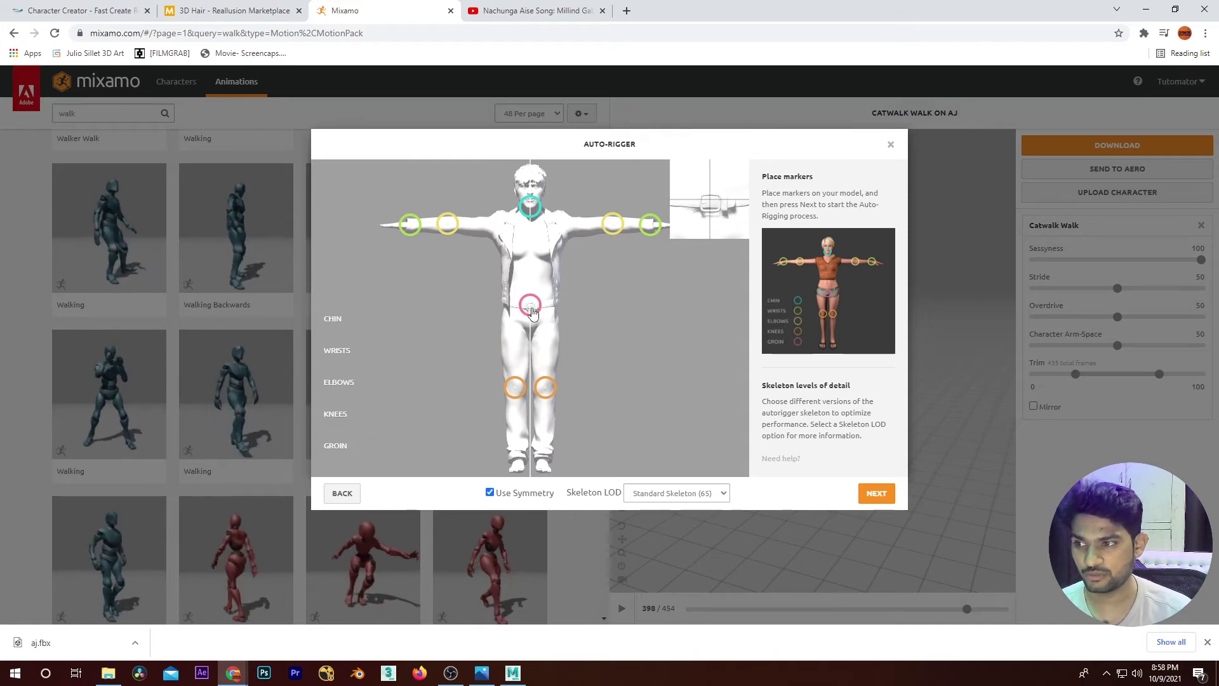
pyautogui.moveTo(532, 313); pyautogui.dragTo(532, 312)
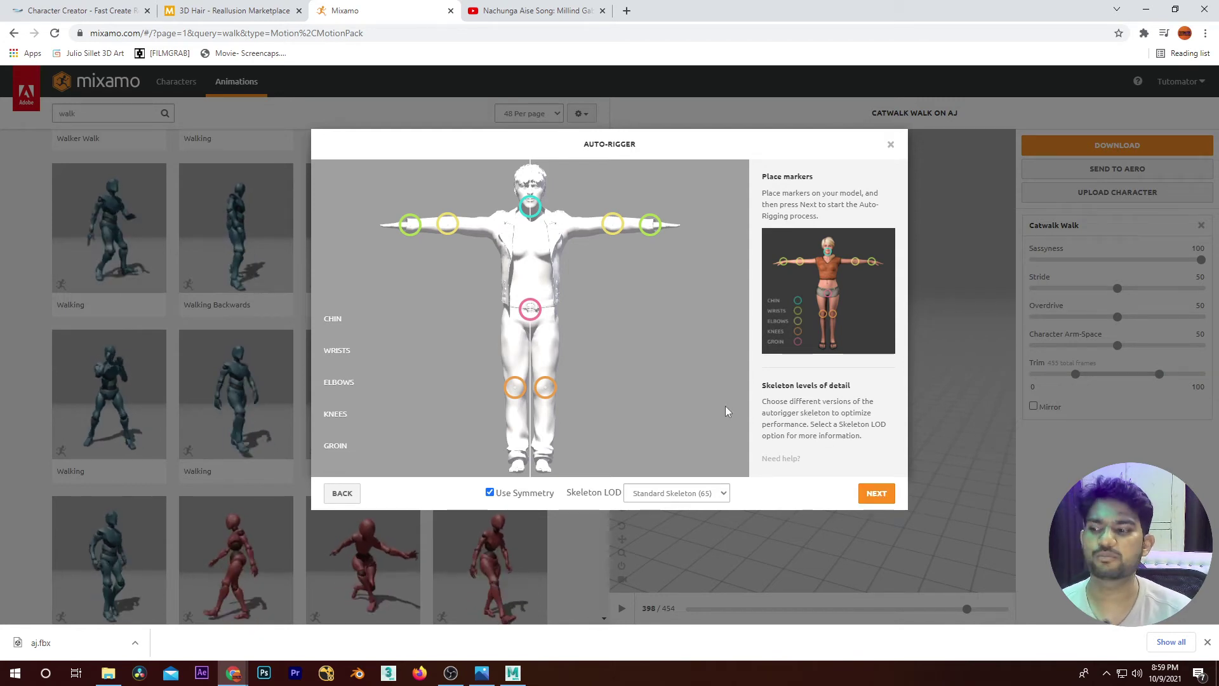
pyautogui.click(665, 492)
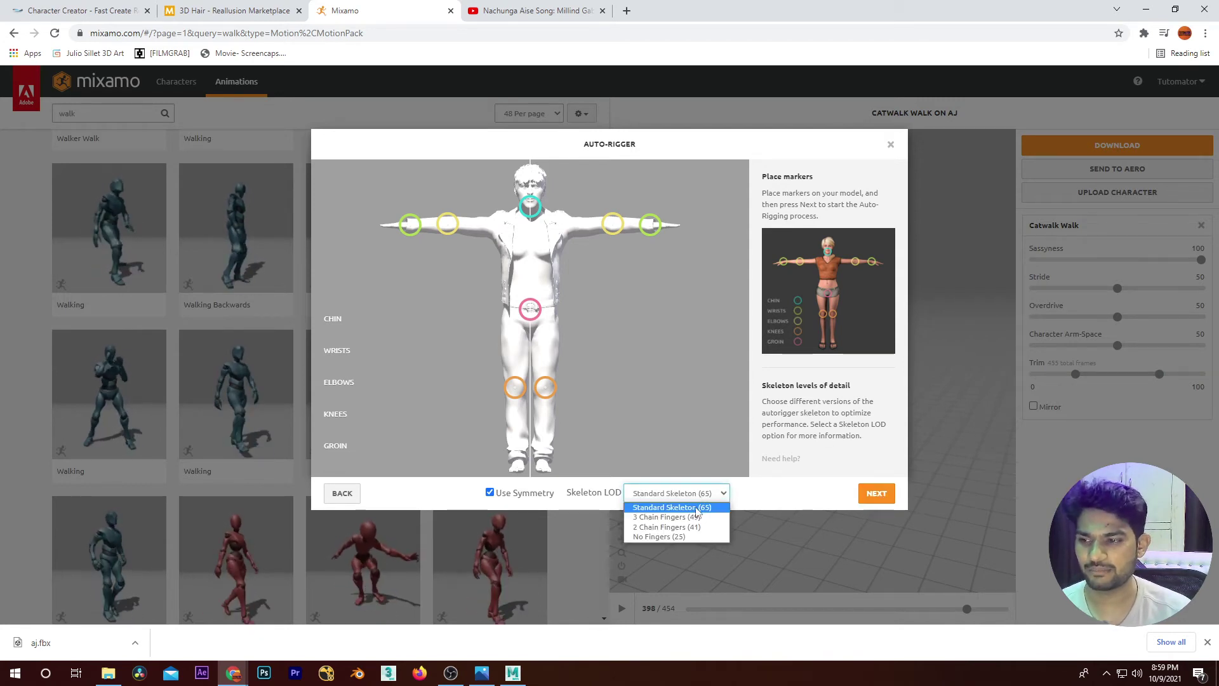
# Step: Try the 3 and 2 Chain Fingers skeleton levels, then keep Standard Skeleton (65)
pyautogui.click(698, 517)
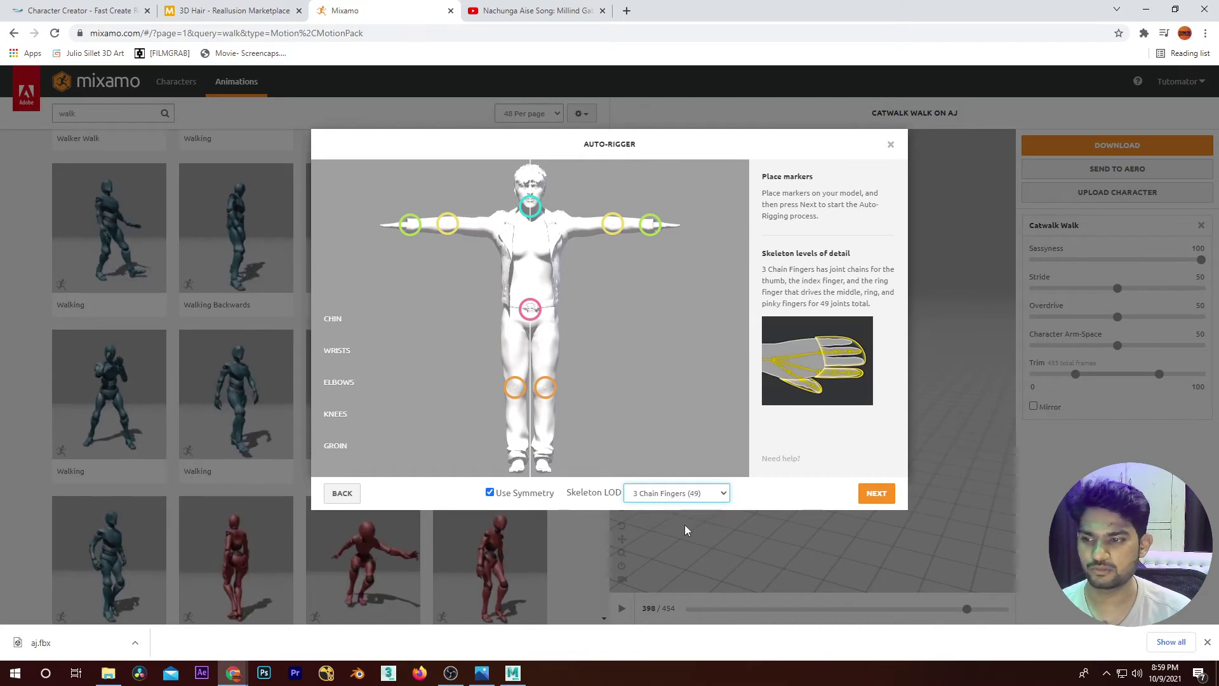
pyautogui.click(682, 494)
pyautogui.click(674, 528)
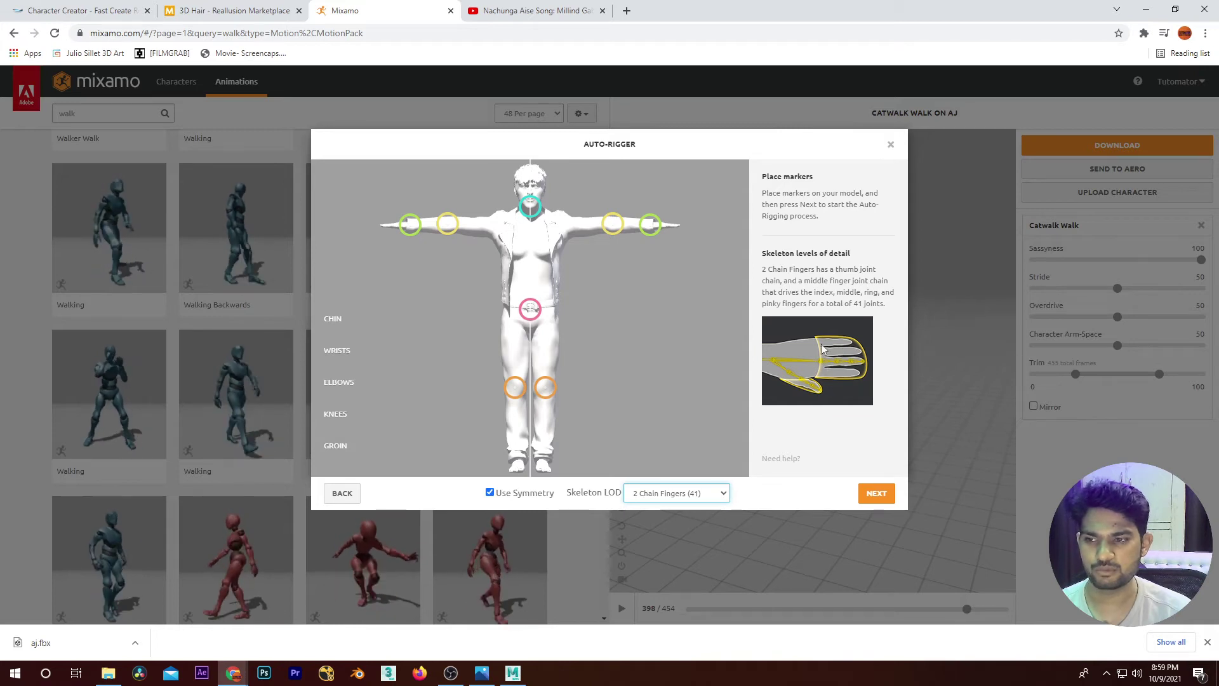
pyautogui.click(642, 492)
pyautogui.click(651, 529)
pyautogui.click(656, 495)
pyautogui.click(657, 508)
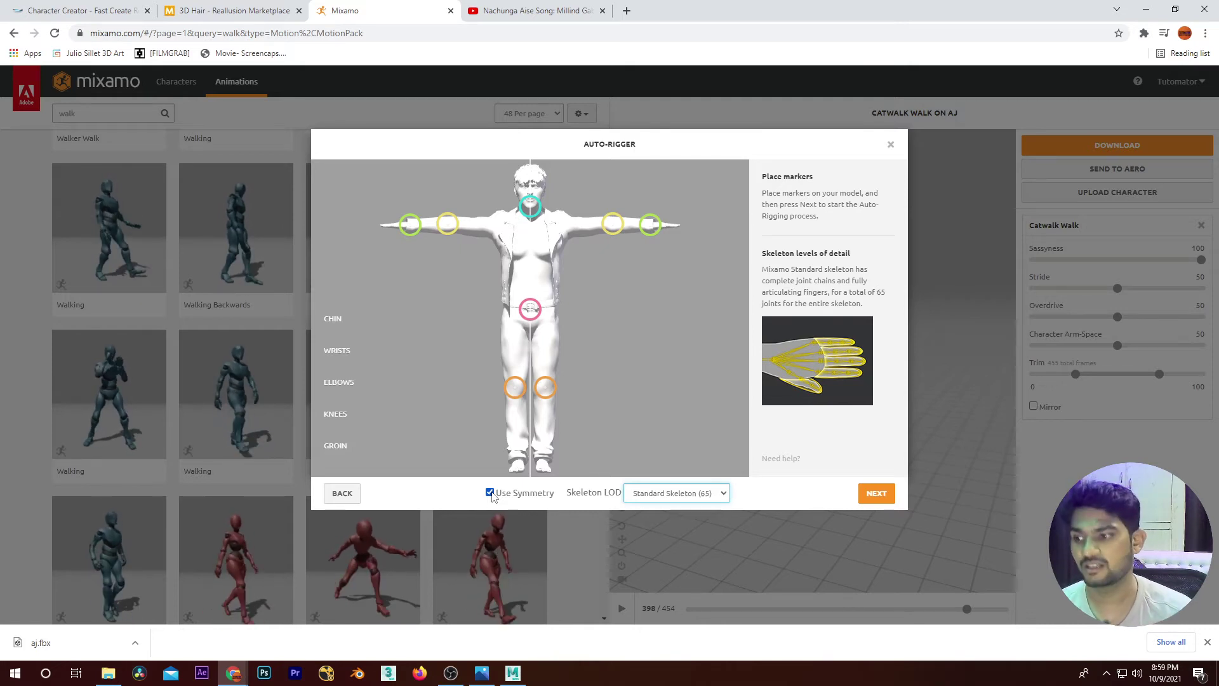
# Step: Move the knee markers with symmetry off, then re-place both on the knees with symmetry on
pyautogui.click(490, 492)
pyautogui.moveTo(545, 387)
pyautogui.mouseDown()
pyautogui.moveTo(632, 379)
pyautogui.moveTo(681, 309)
pyautogui.mouseUp()
pyautogui.moveTo(519, 385); pyautogui.dragTo(383, 419)
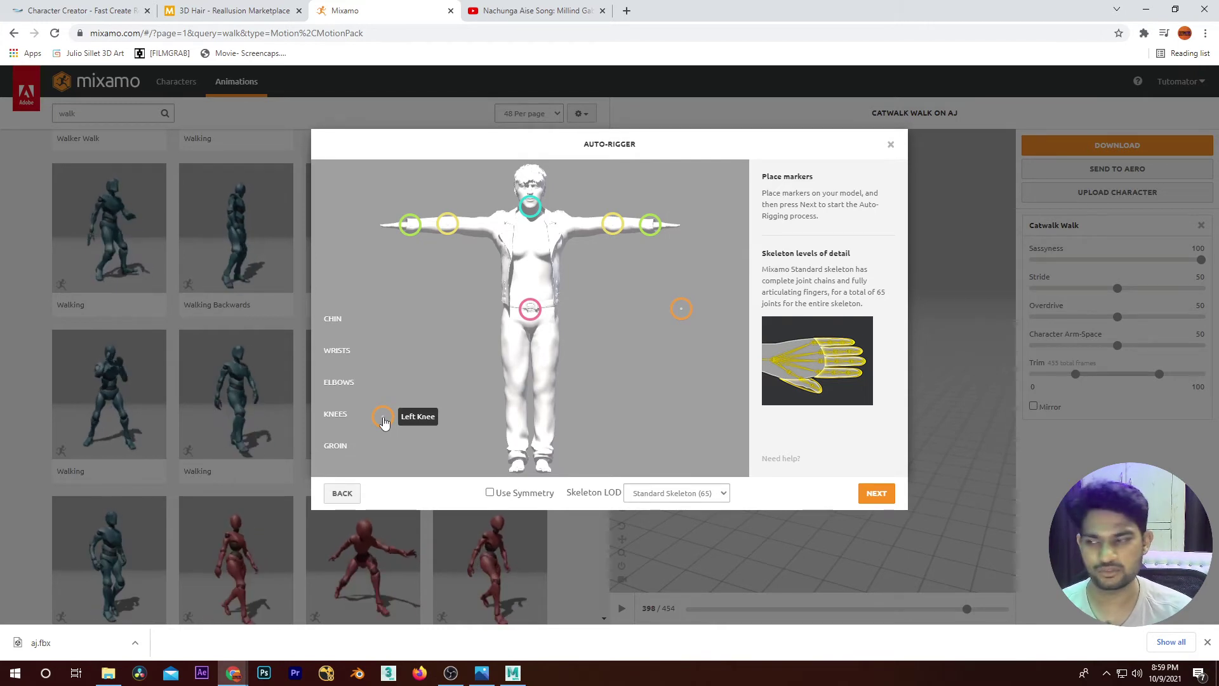
pyautogui.click(490, 493)
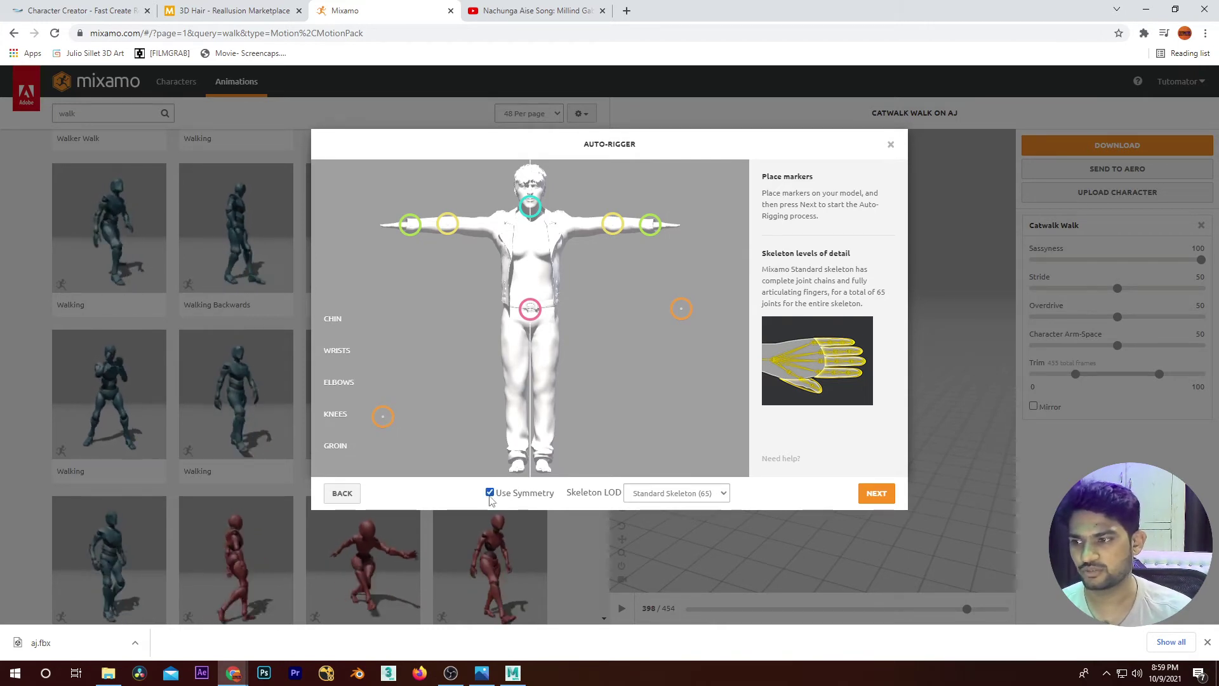
pyautogui.moveTo(382, 417); pyautogui.dragTo(517, 393)
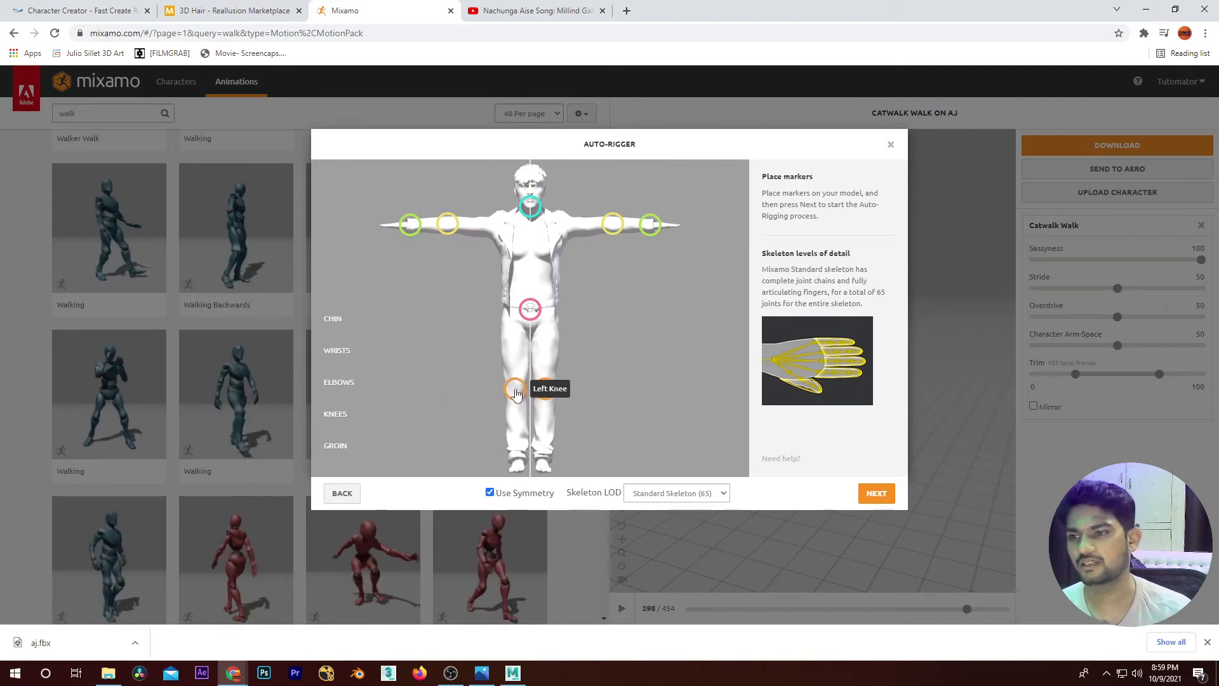
# Step: Start auto-rigging with the placed markers and open a new browser tab
pyautogui.click(882, 492)
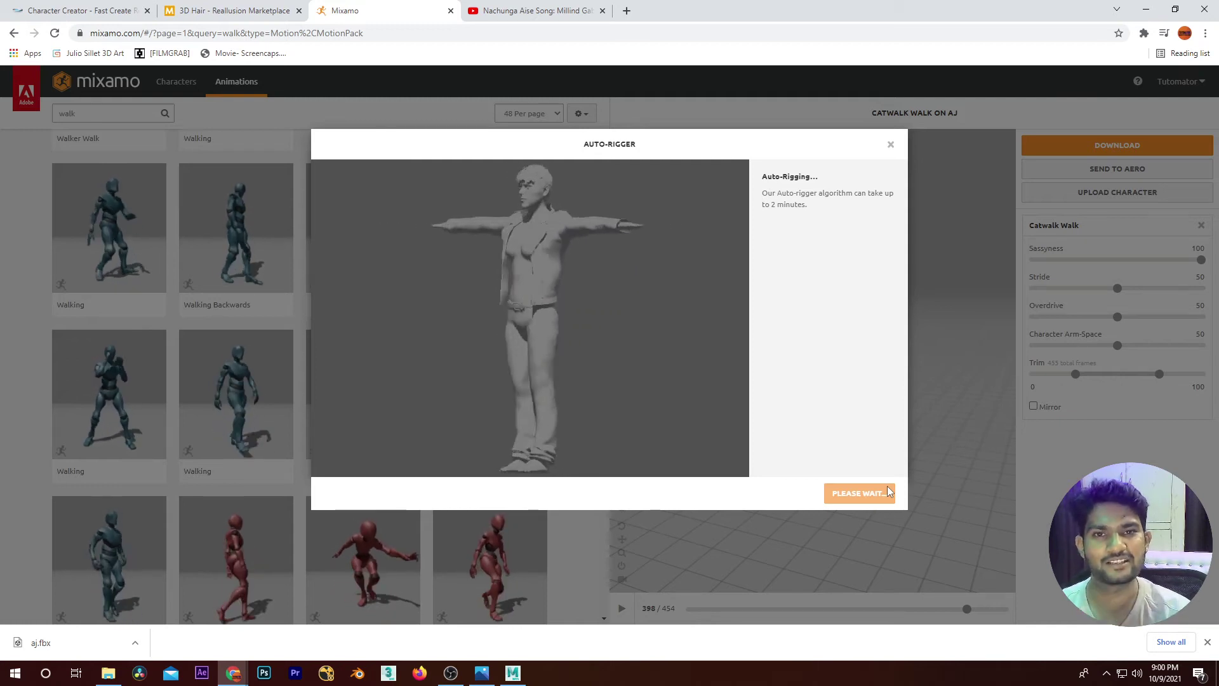
pyautogui.click(627, 11)
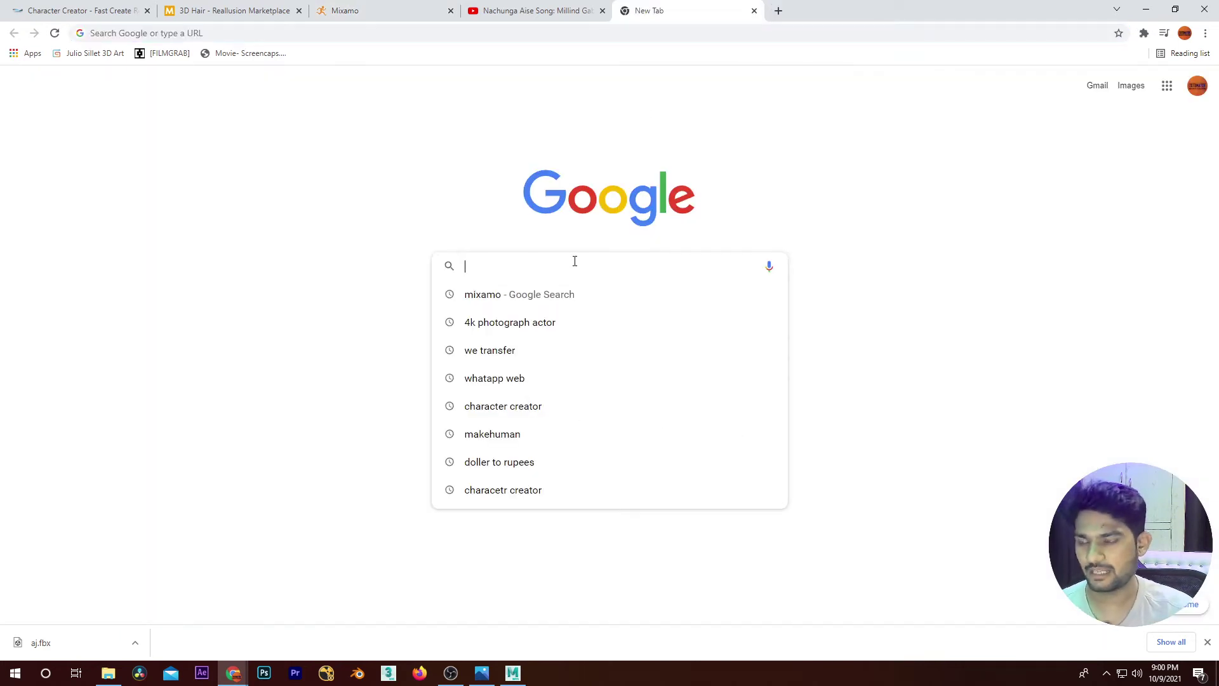
# Step: Search Google for 'create blendhsape online' and open the Polywink result
pyautogui.write('create')
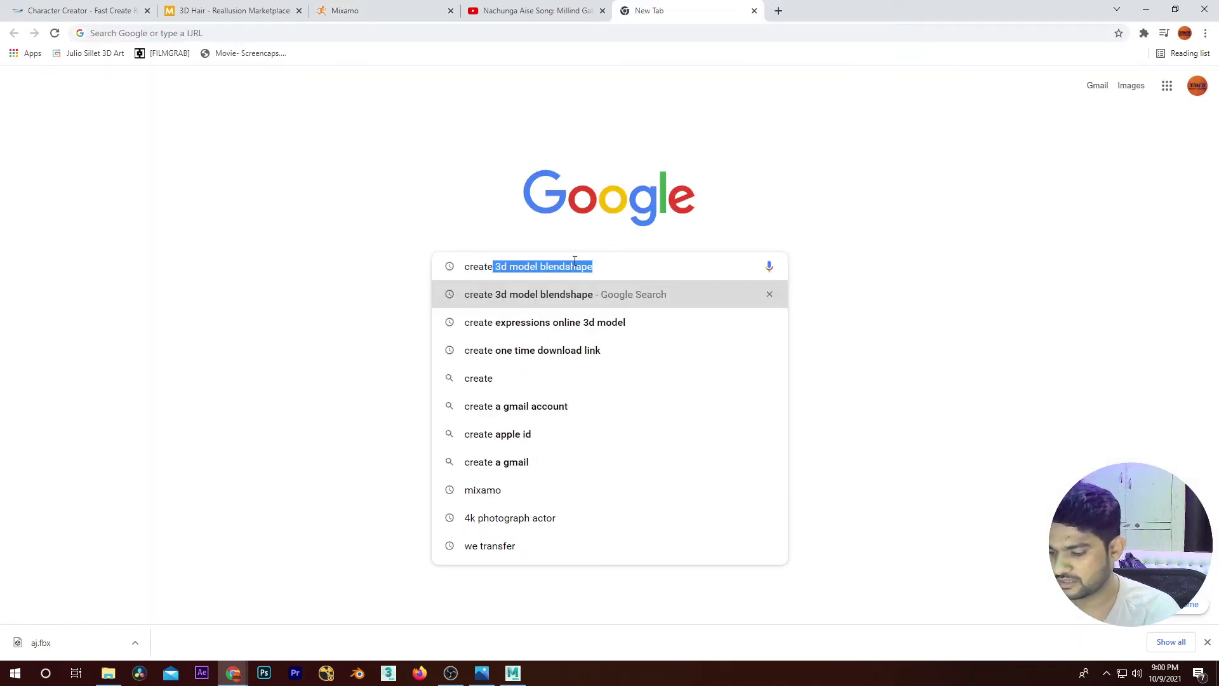
pyautogui.write(' blendhsa')
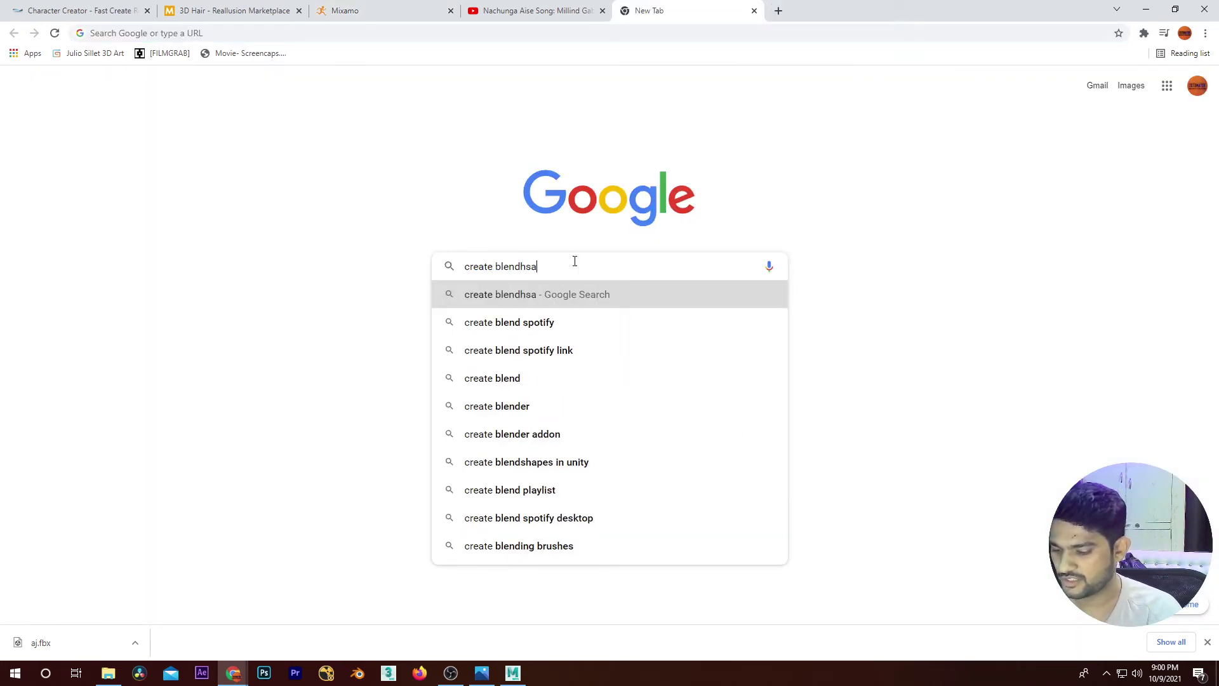
pyautogui.write('pe online')
pyautogui.press('Return')
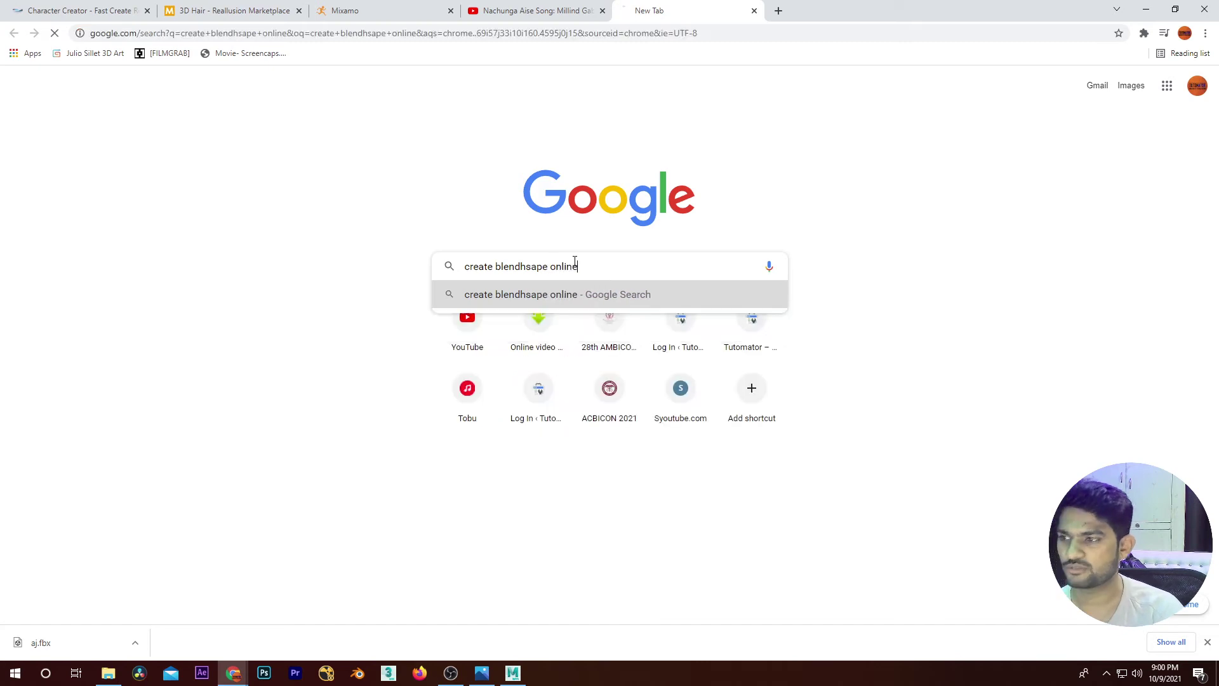
pyautogui.scroll(-4, 280, 398)
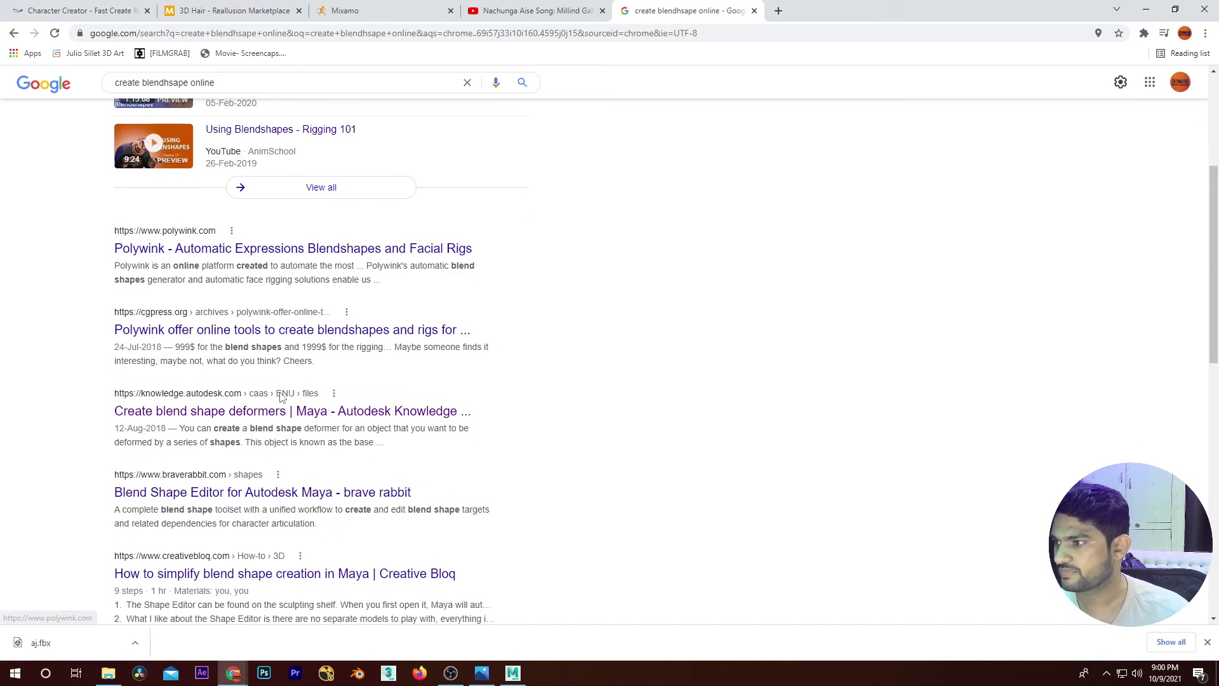
pyautogui.click(212, 251)
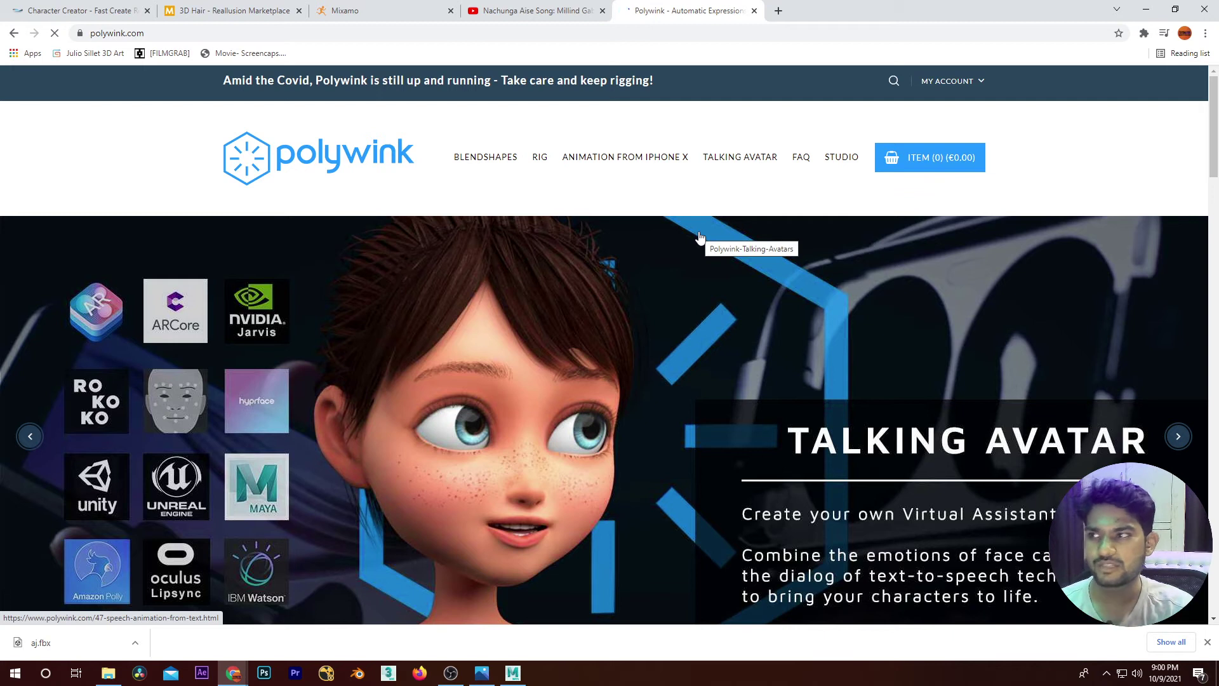
# Step: Browse Polywink's home page services and open the Blendshapes On Demand page
pyautogui.scroll(-2, 306, 322)
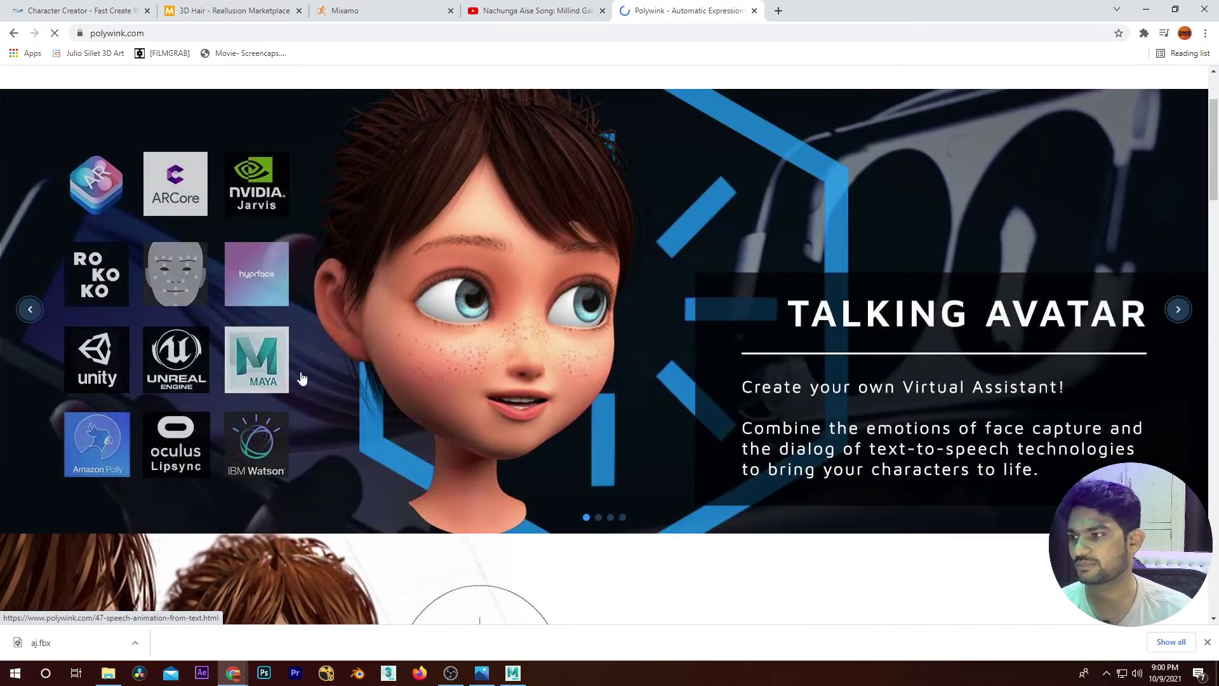
pyautogui.scroll(-4, 310, 382)
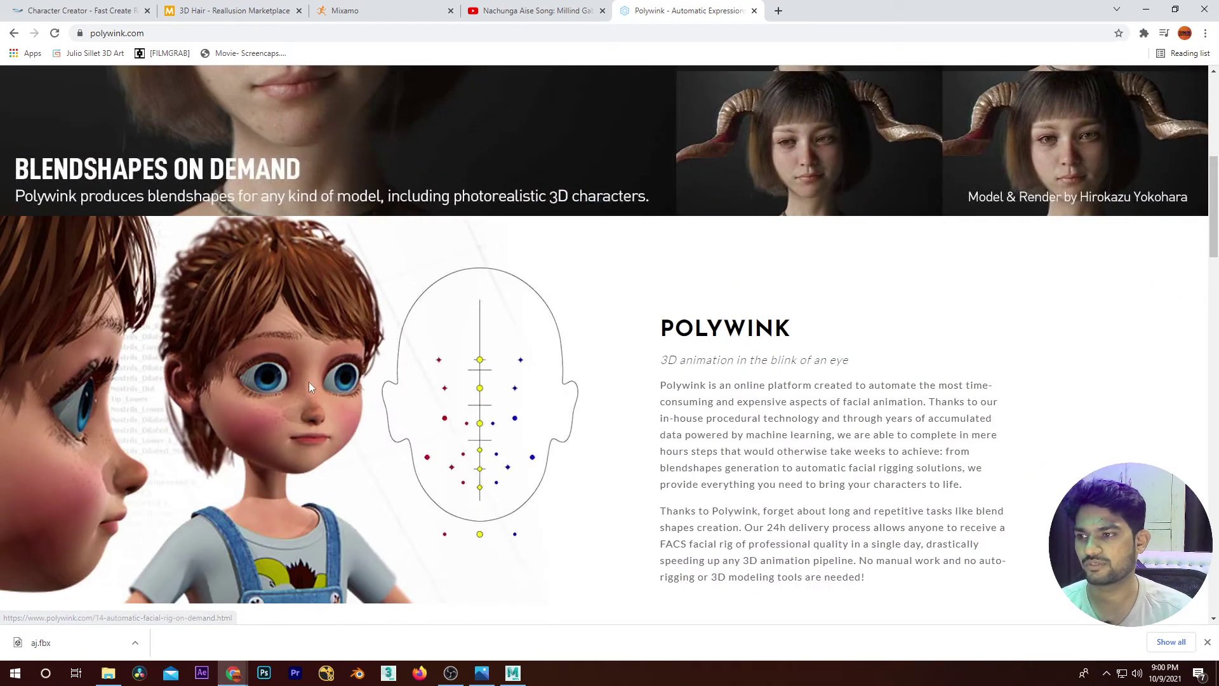
pyautogui.scroll(-3, 330, 342)
pyautogui.scroll(1, 331, 335)
pyautogui.scroll(-5, 645, 376)
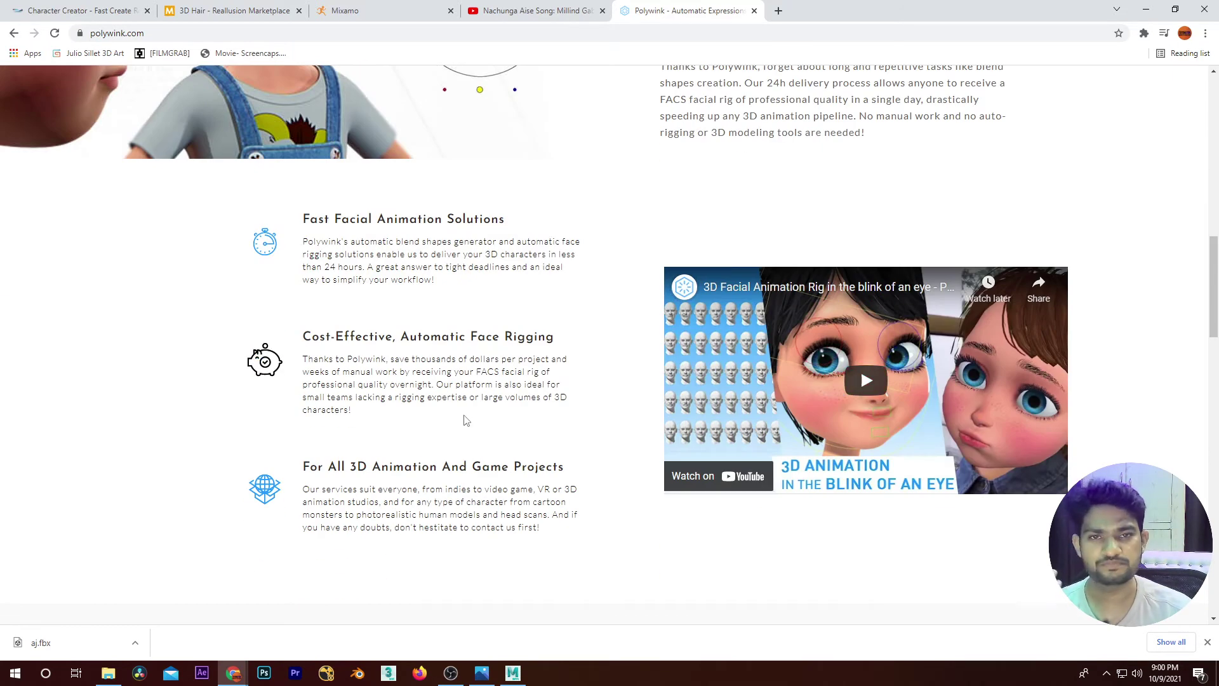
pyautogui.scroll(-5, 464, 420)
pyautogui.scroll(5, 555, 391)
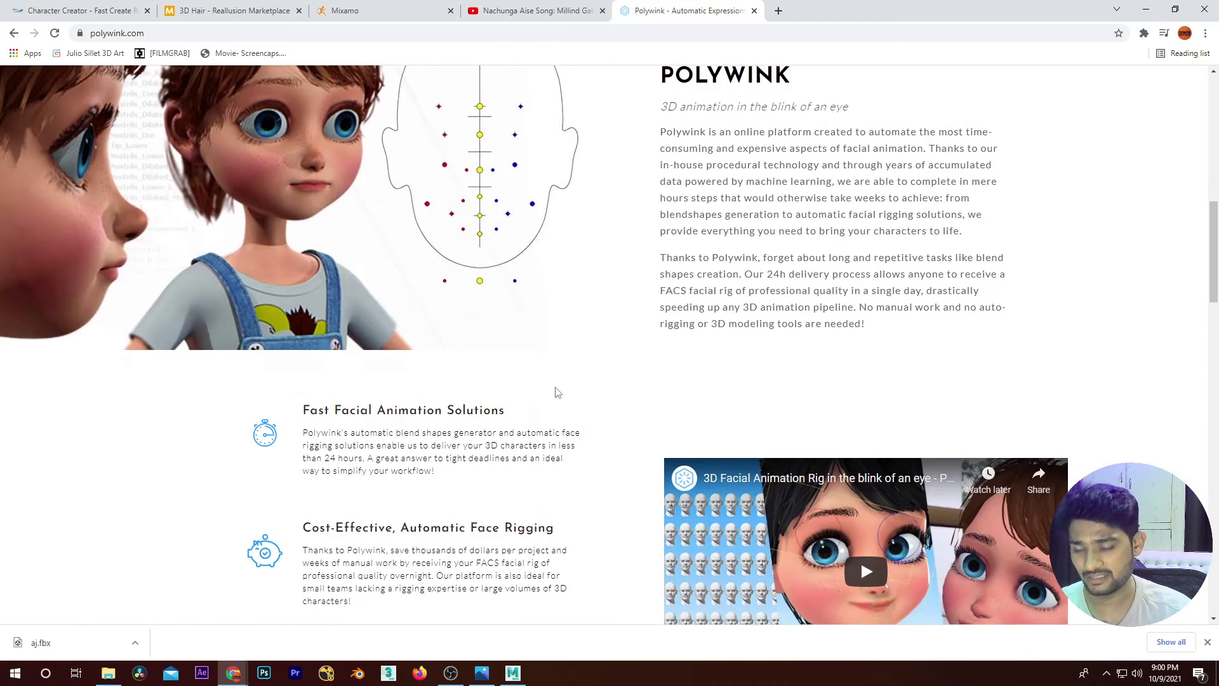
pyautogui.scroll(5, 555, 390)
pyautogui.scroll(5, 555, 390)
pyautogui.scroll(-1, 555, 393)
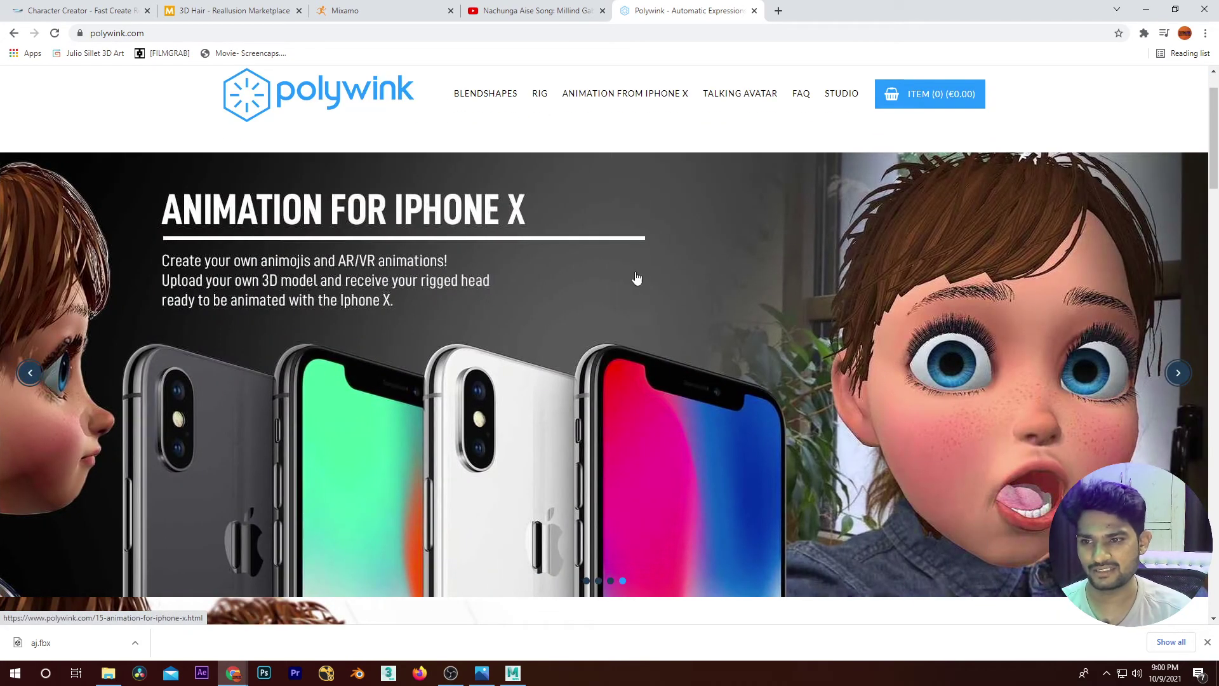
pyautogui.scroll(1, 639, 313)
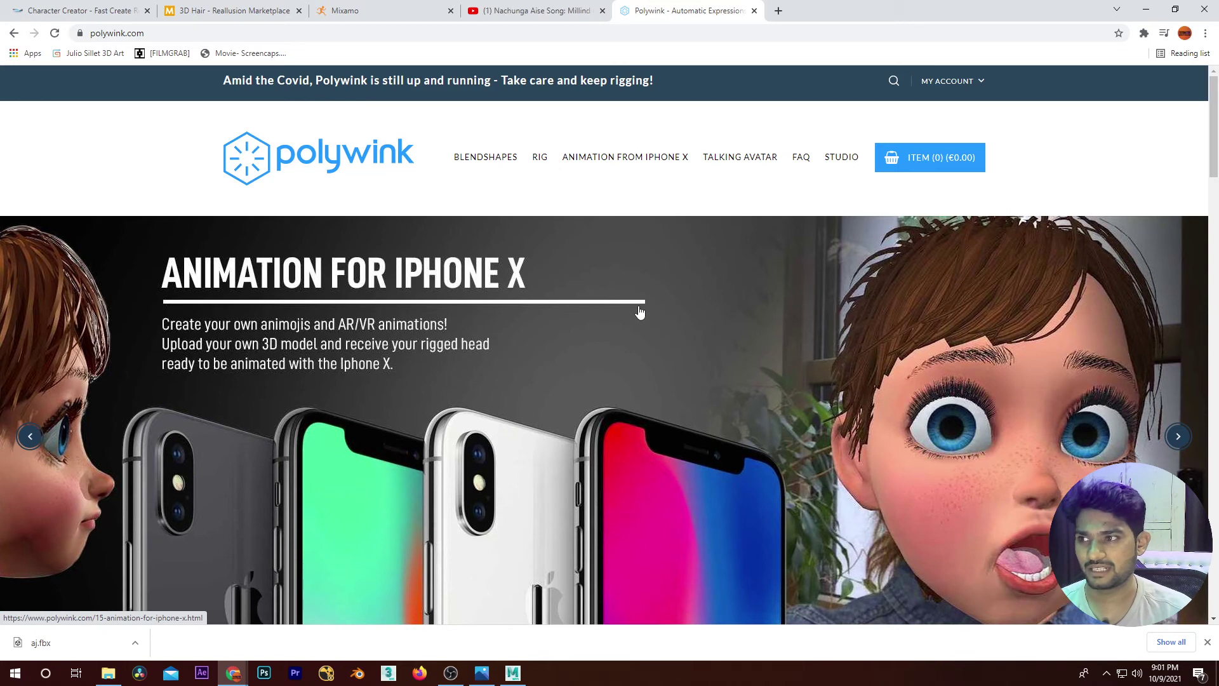
pyautogui.scroll(-7, 639, 313)
pyautogui.scroll(4, 640, 312)
pyautogui.scroll(4, 639, 312)
pyautogui.scroll(-5, 665, 319)
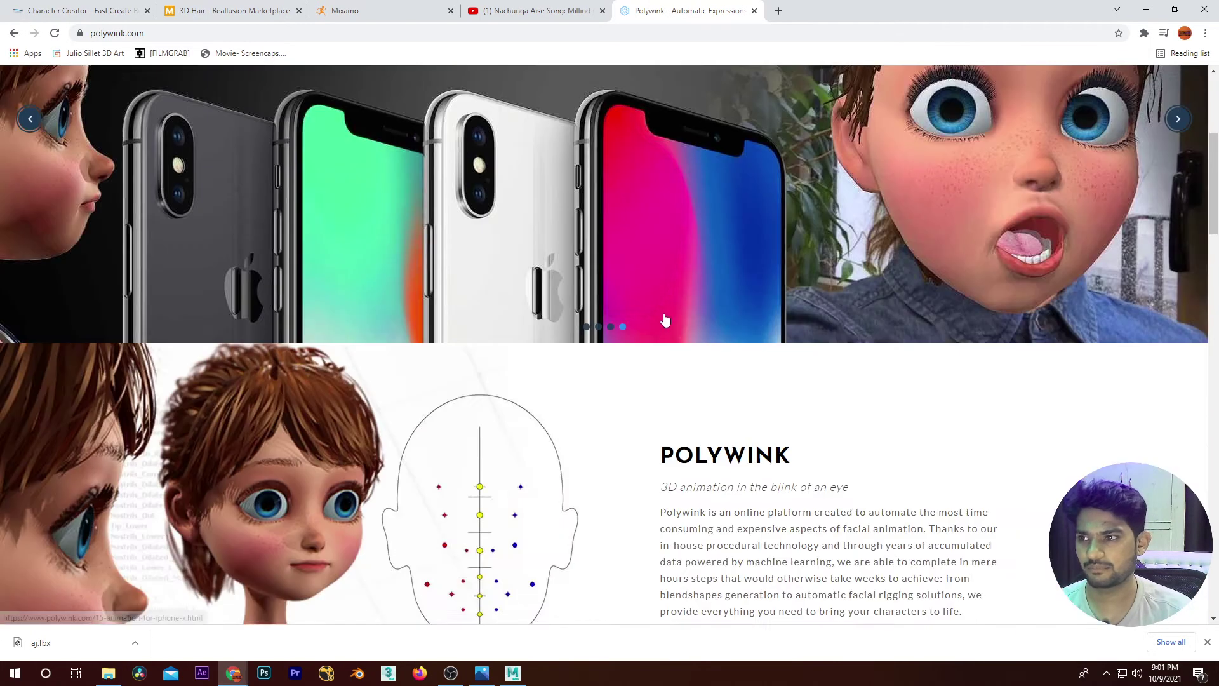
pyautogui.scroll(-8, 665, 320)
pyautogui.scroll(13, 662, 320)
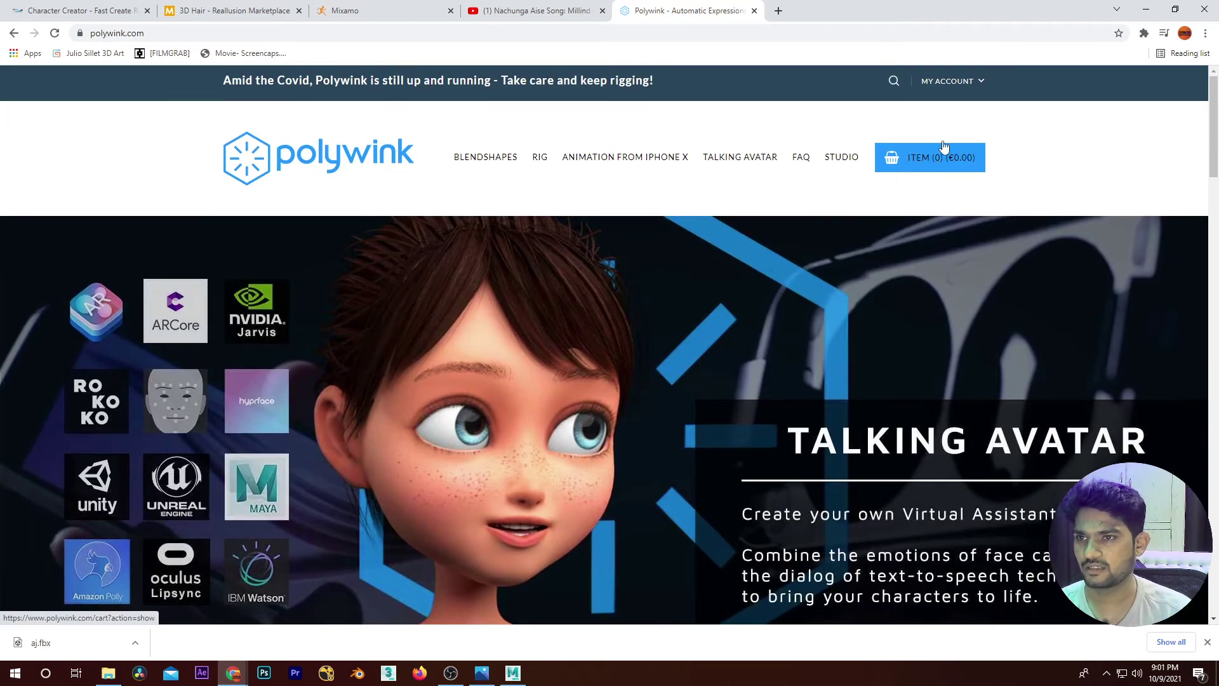
pyautogui.click(488, 165)
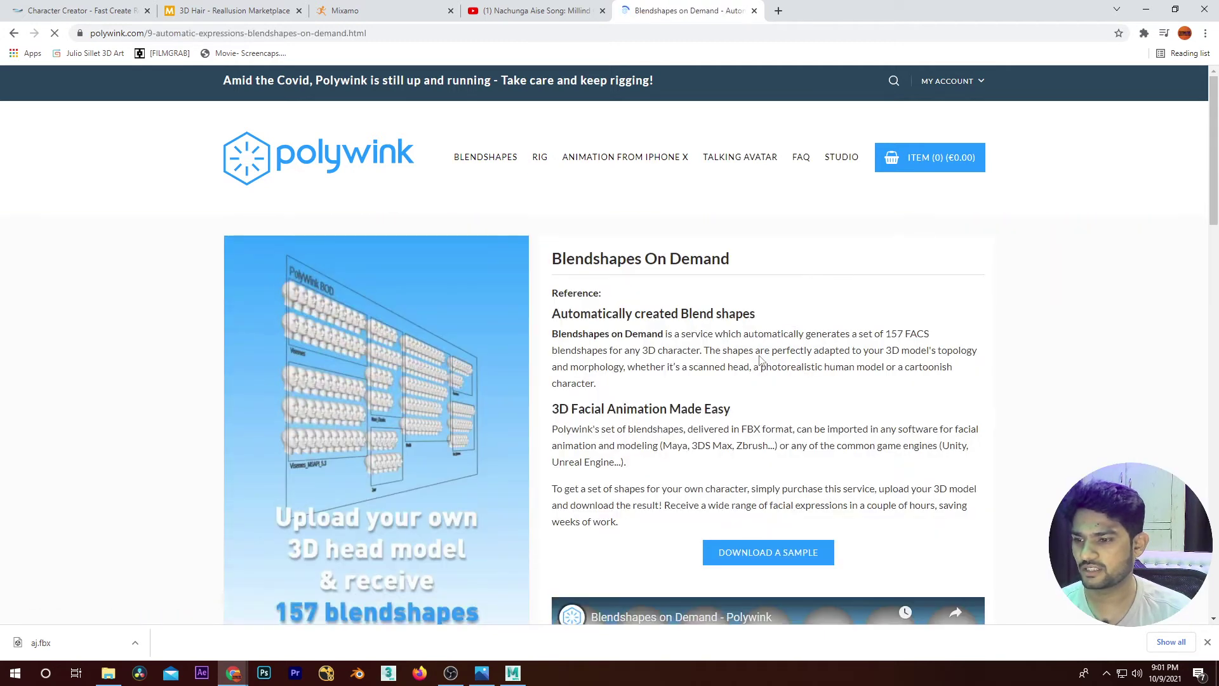
# Step: Find the €499.00 price for the 157-shape option, then return to Mixamo
pyautogui.scroll(-2, 689, 413)
pyautogui.scroll(-4, 687, 440)
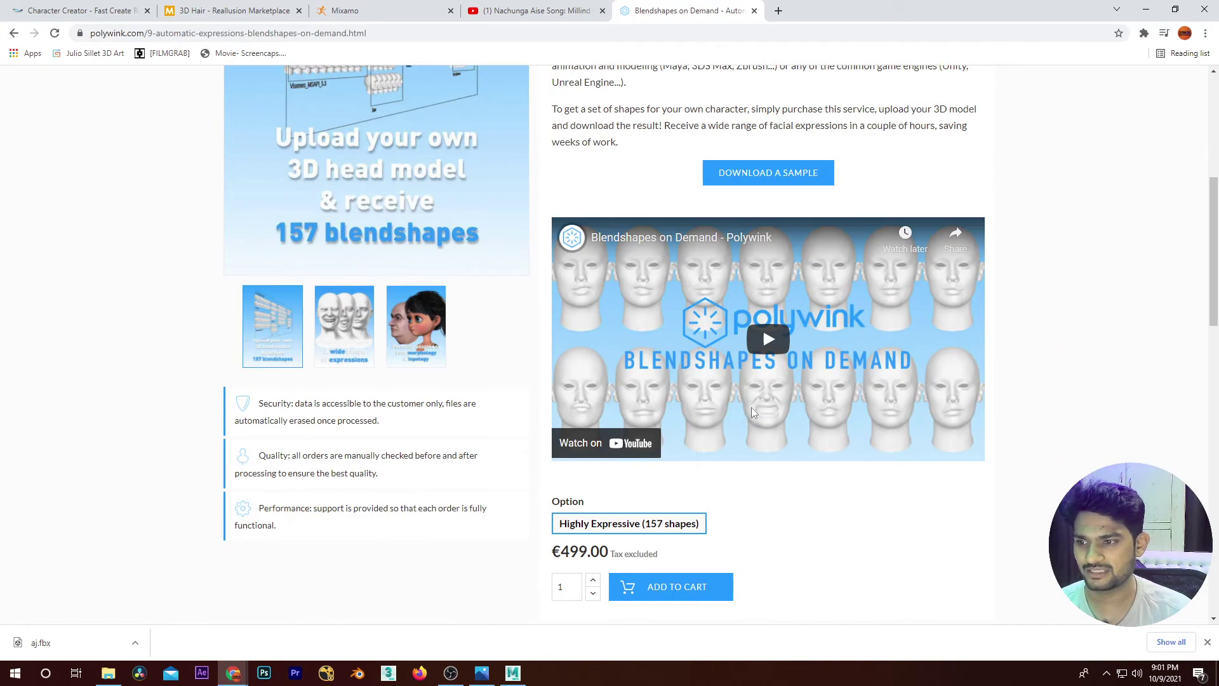
pyautogui.scroll(-3, 662, 485)
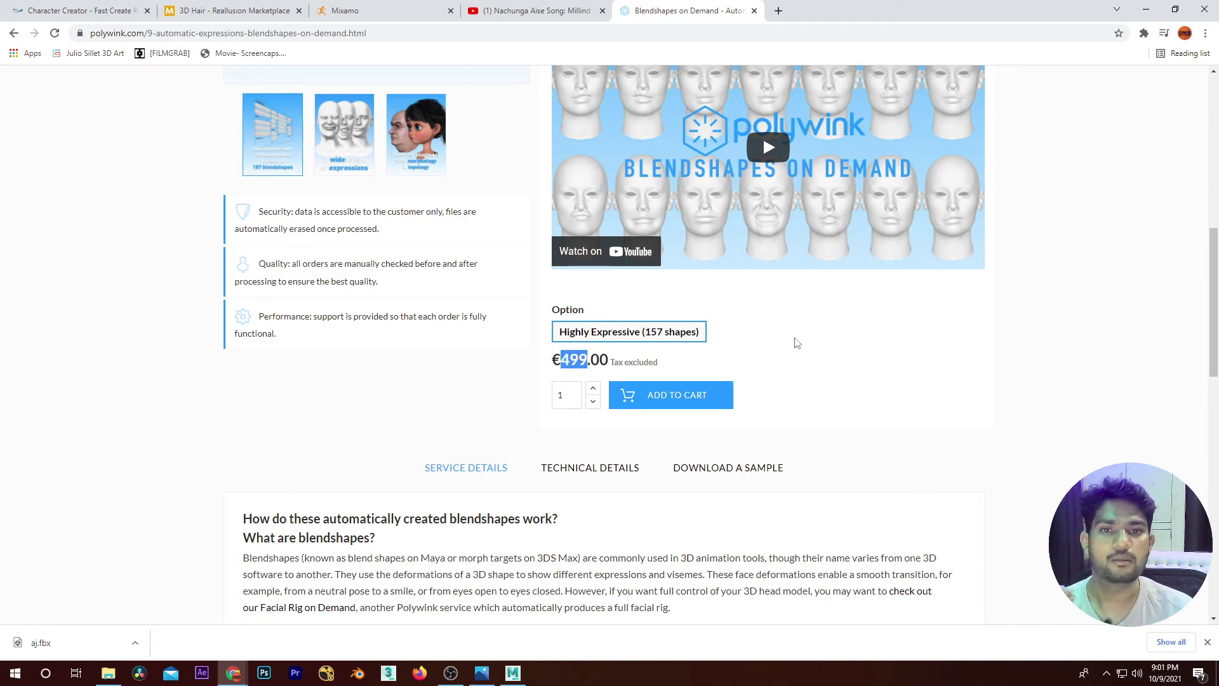
pyautogui.scroll(5, 795, 337)
pyautogui.scroll(-3, 794, 338)
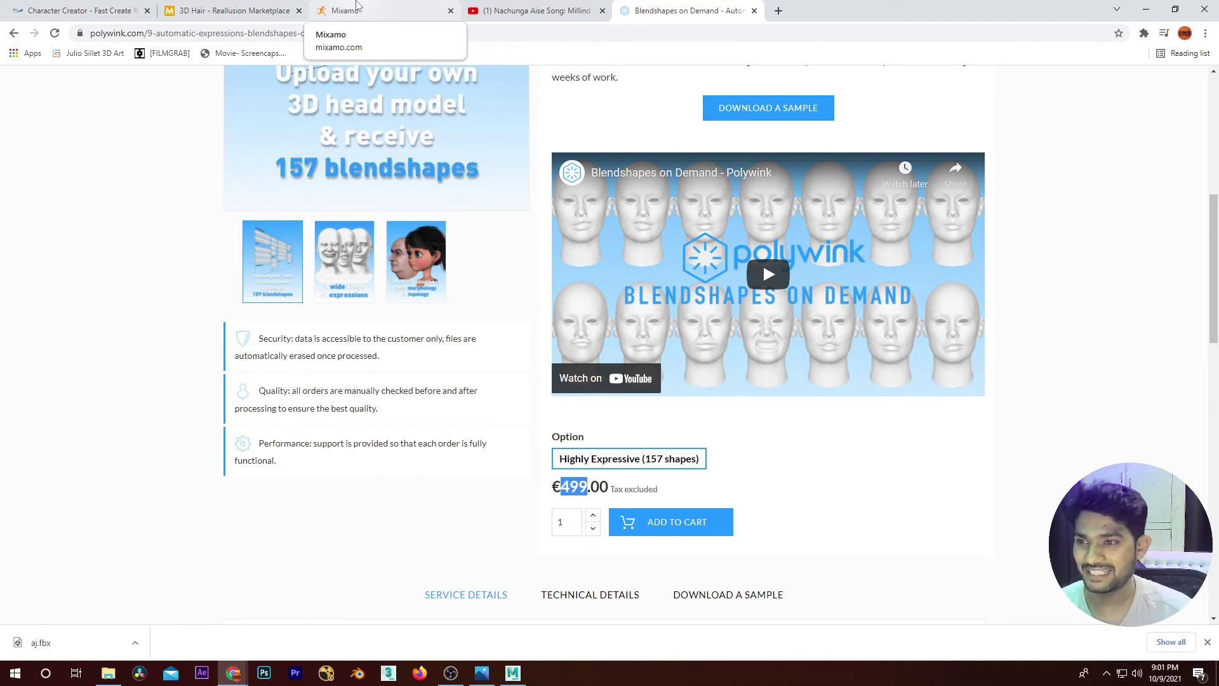
pyautogui.click(357, 10)
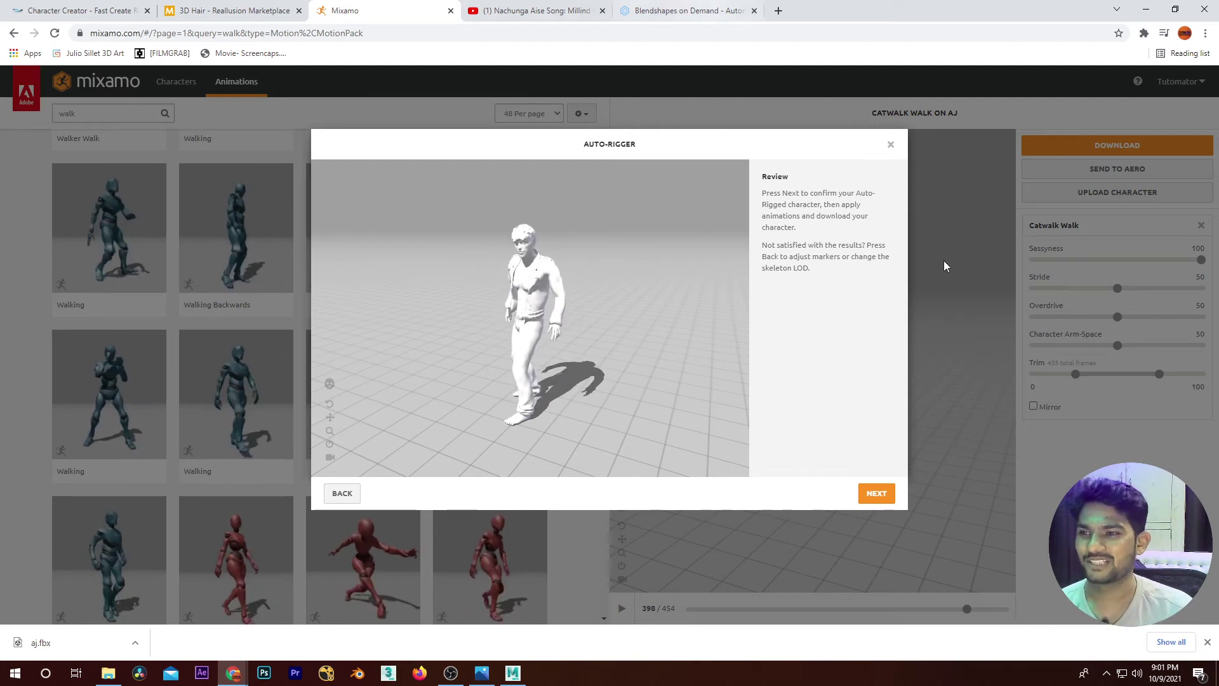
# Step: Accept the auto-rigged character at Mixamo's Review step
pyautogui.click(875, 492)
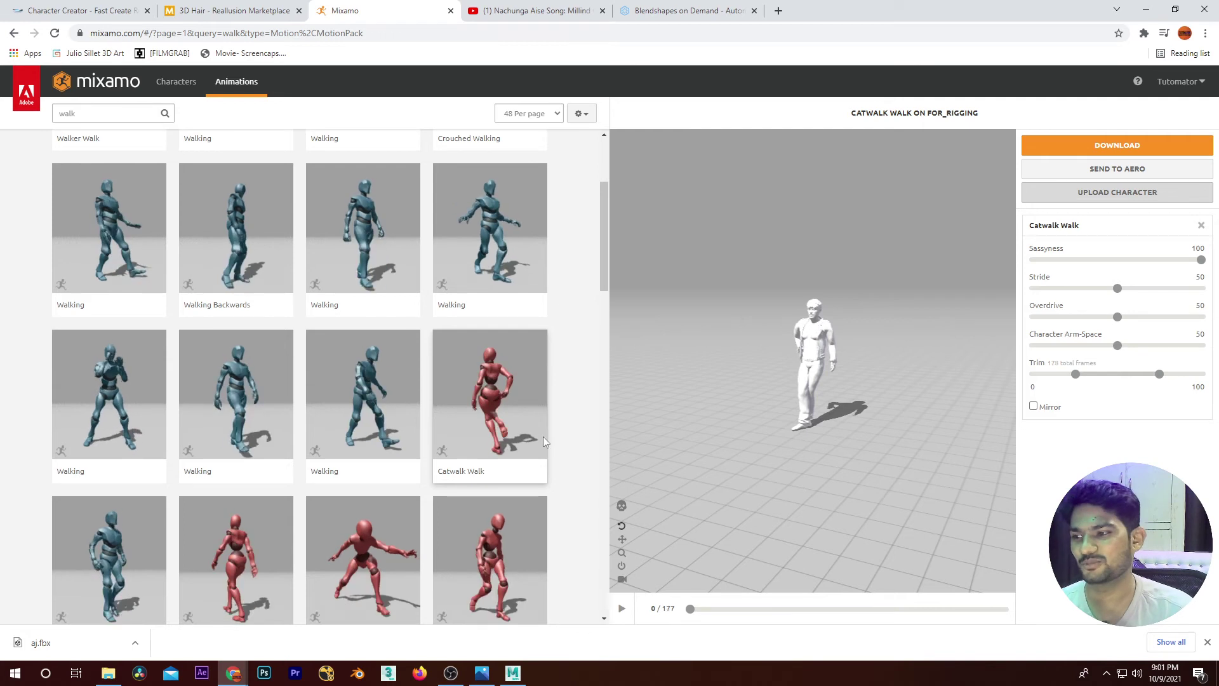
# Step: Play Catwalk Walk on the rigged character and scroll the animation list
pyautogui.click(494, 380)
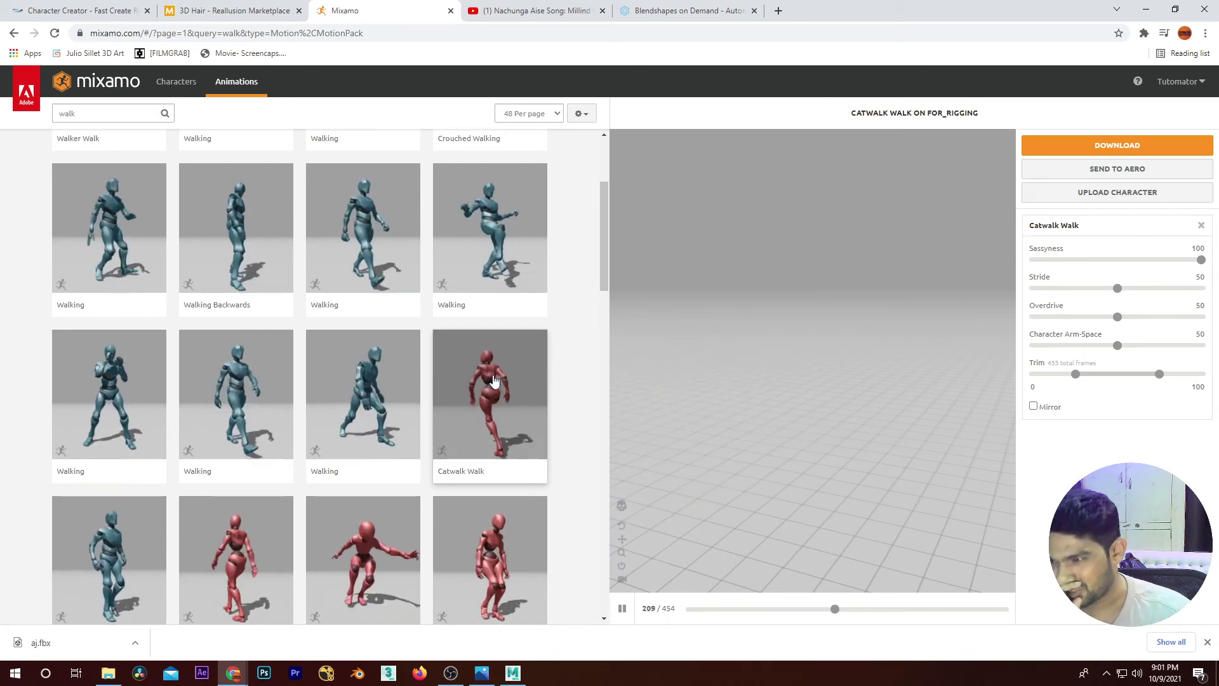
pyautogui.scroll(-5, 267, 302)
pyautogui.scroll(-6, 299, 371)
pyautogui.scroll(-1, 296, 377)
pyautogui.scroll(3, 296, 377)
pyautogui.scroll(2, 190, 254)
# Step: Search the animation library for fight and preview Fist Fight B
pyautogui.click(94, 117)
pyautogui.press('BackSpace')
pyautogui.press('BackSpace')
pyautogui.press('BackSpace')
pyautogui.write('fight')
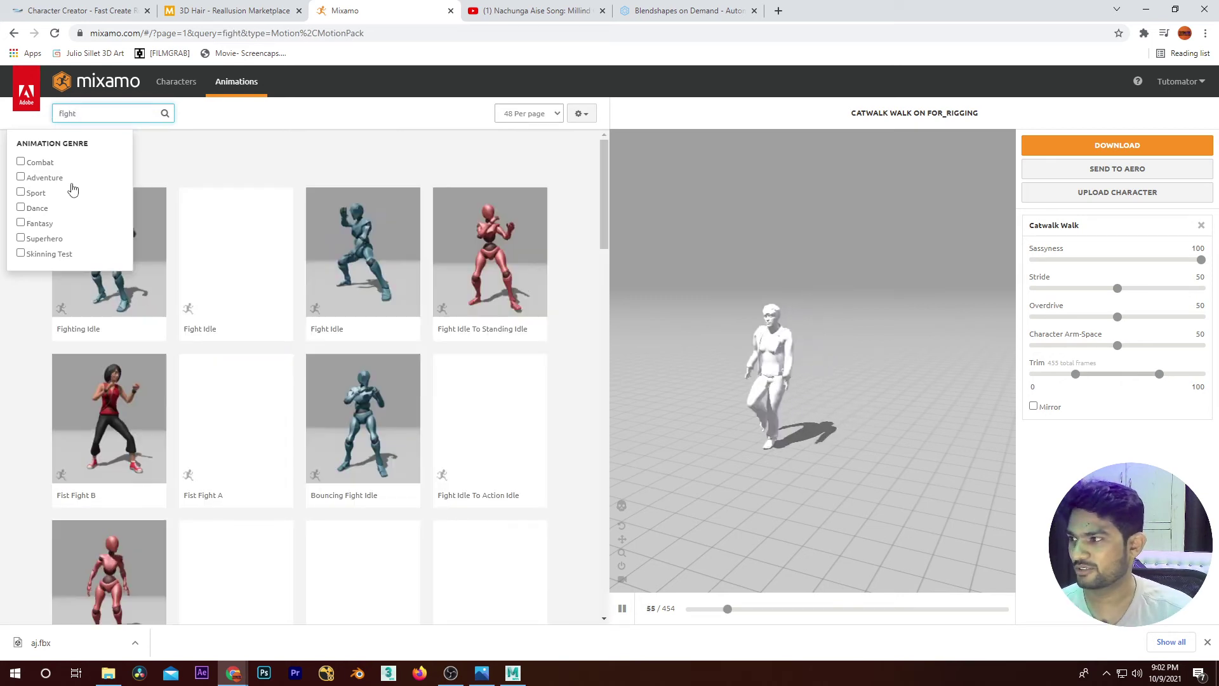
pyautogui.click(93, 410)
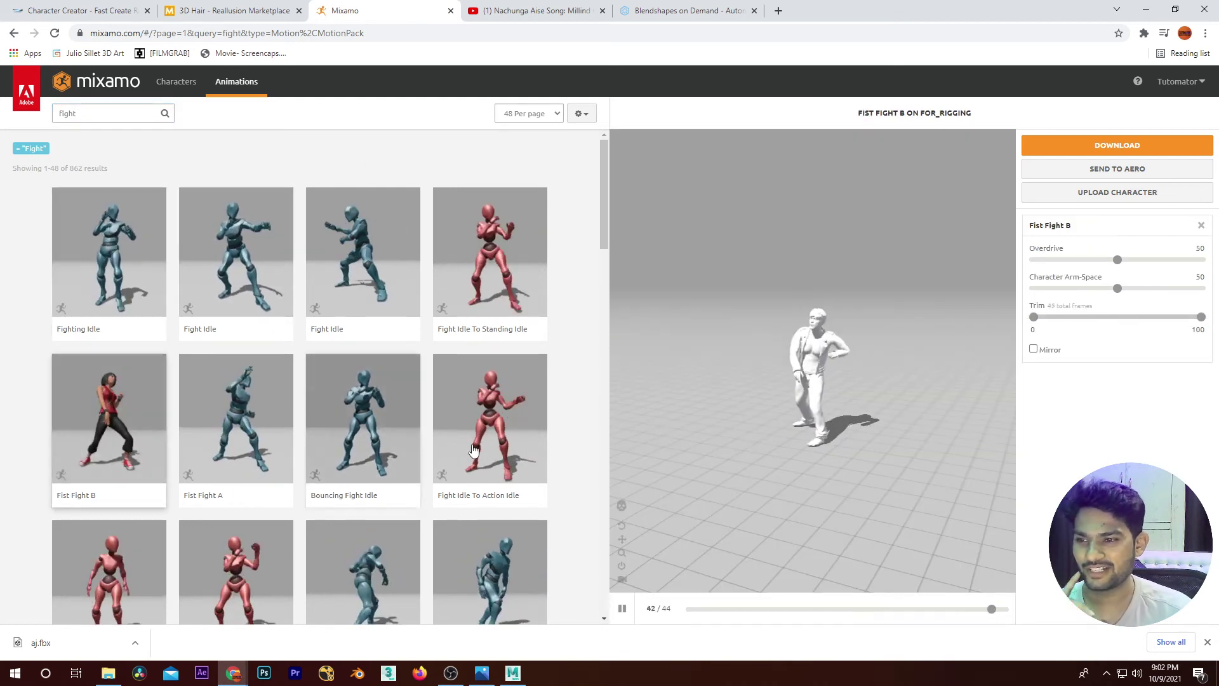
# Step: Browse the Mixamo animation list and preview the Basic Shooter Pack on the character
pyautogui.scroll(5, 889, 349)
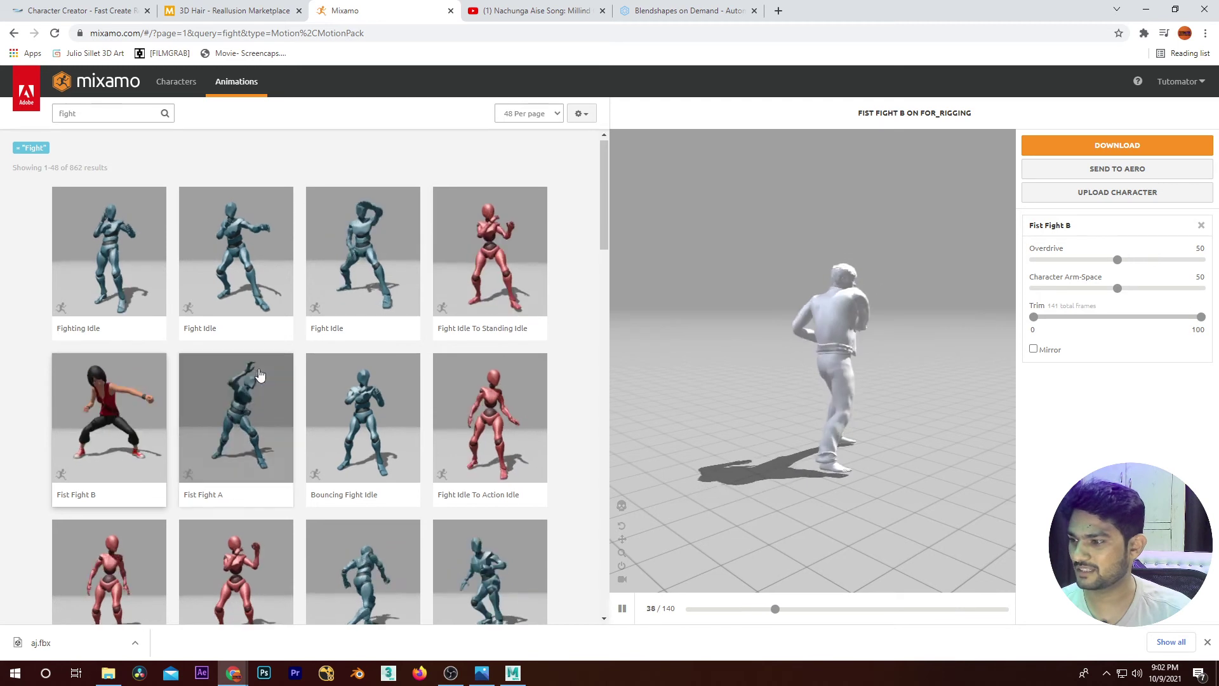
pyautogui.scroll(-3, 260, 375)
pyautogui.scroll(-3, 260, 375)
pyautogui.scroll(-3, 261, 374)
pyautogui.scroll(-5, 261, 374)
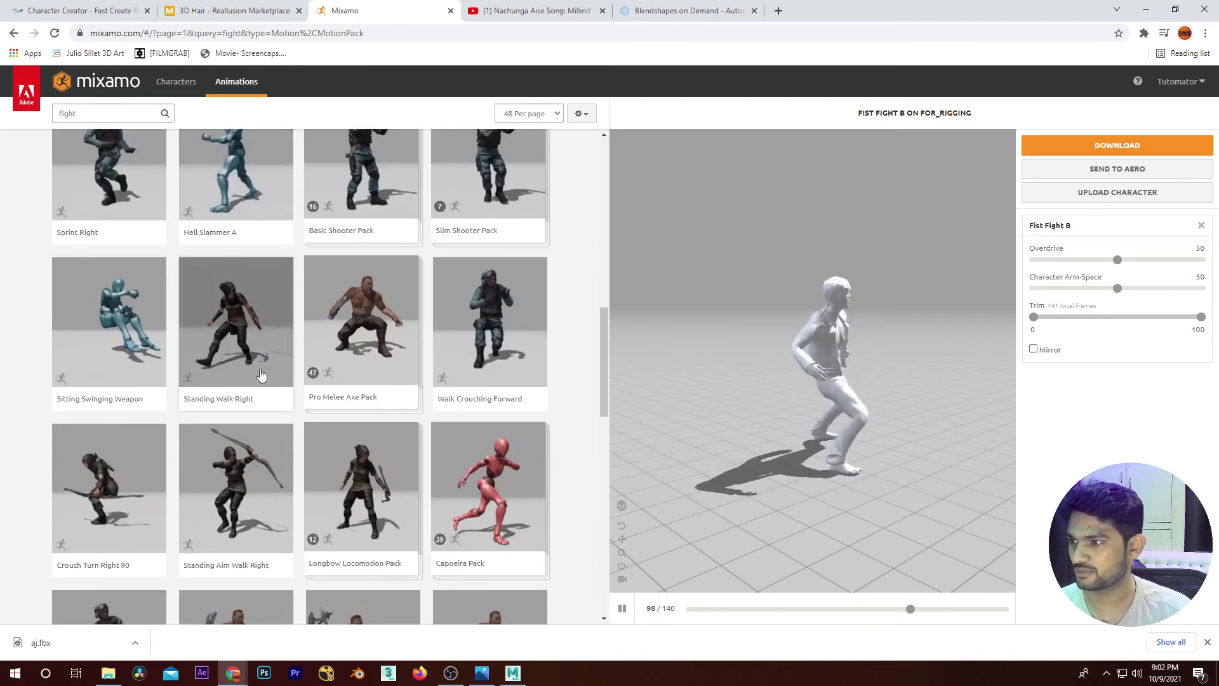
pyautogui.scroll(4, 311, 342)
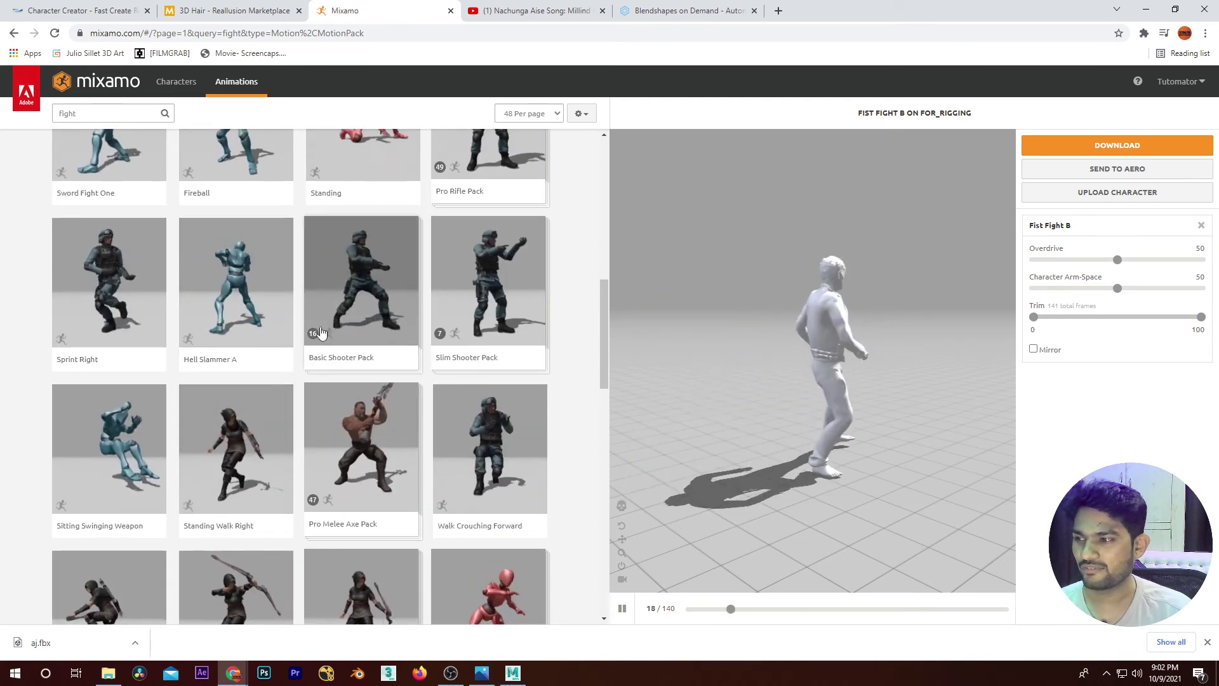
pyautogui.moveTo(360, 177)
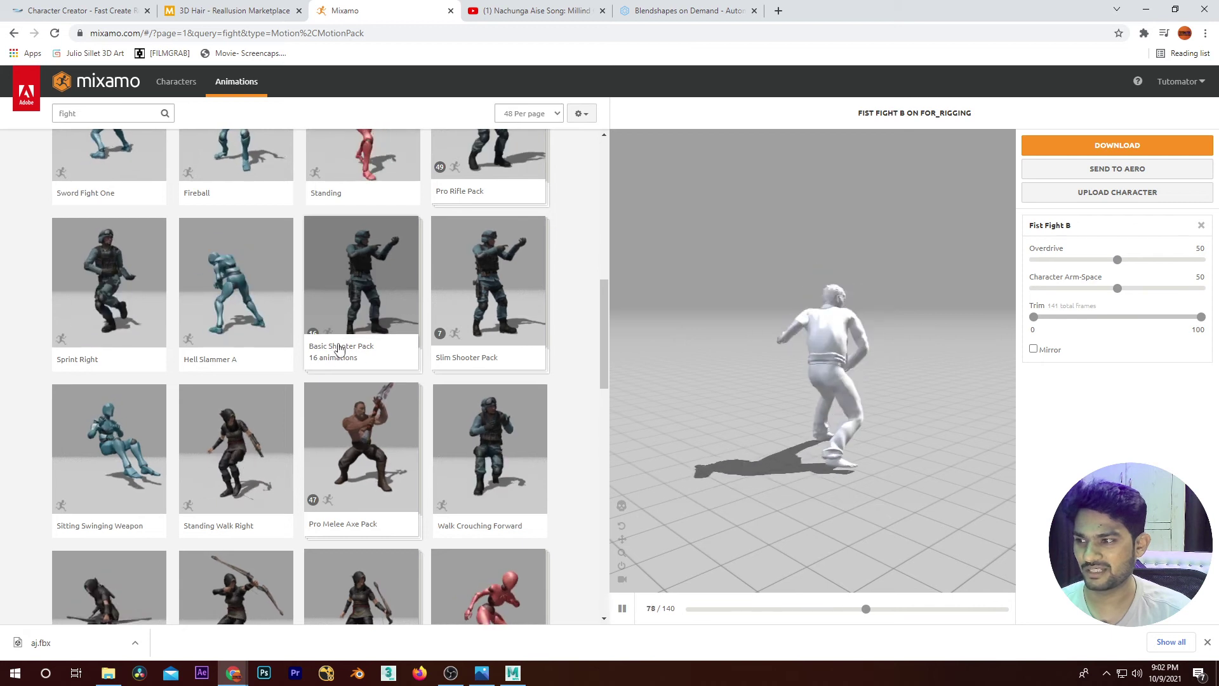
pyautogui.click(339, 349)
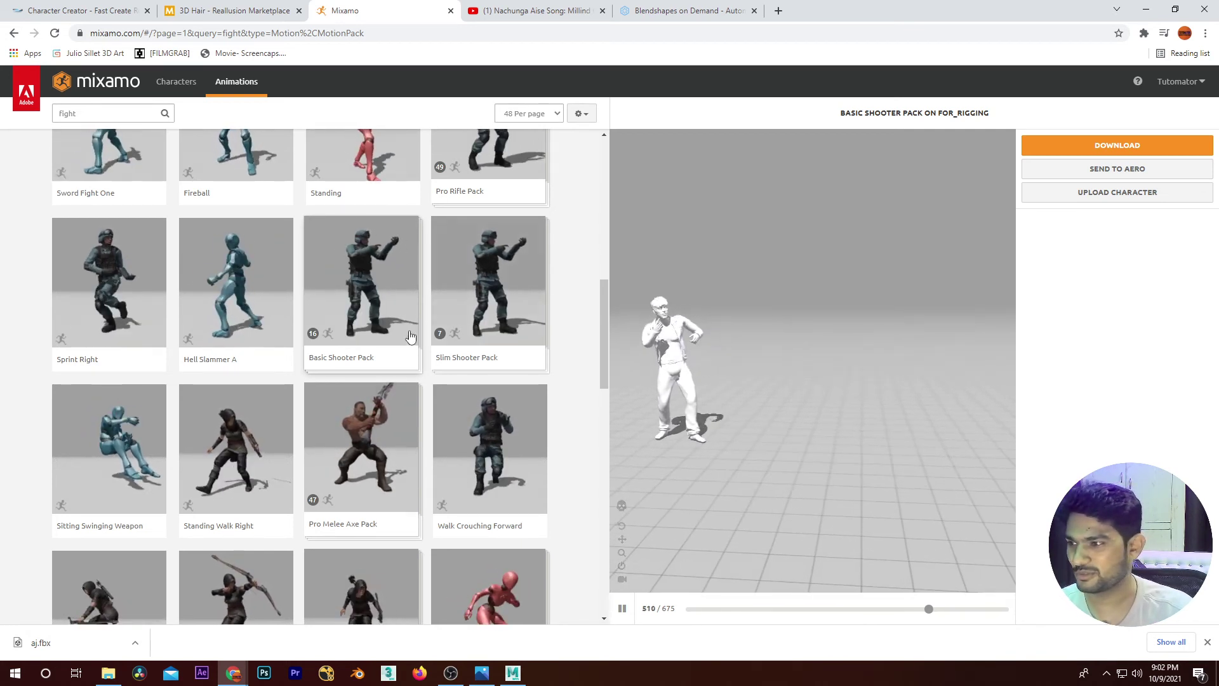
# Step: Apply Fight Idle to the character, view it closer, and open its download settings
pyautogui.scroll(5, 413, 318)
pyautogui.scroll(3, 411, 337)
pyautogui.click(378, 260)
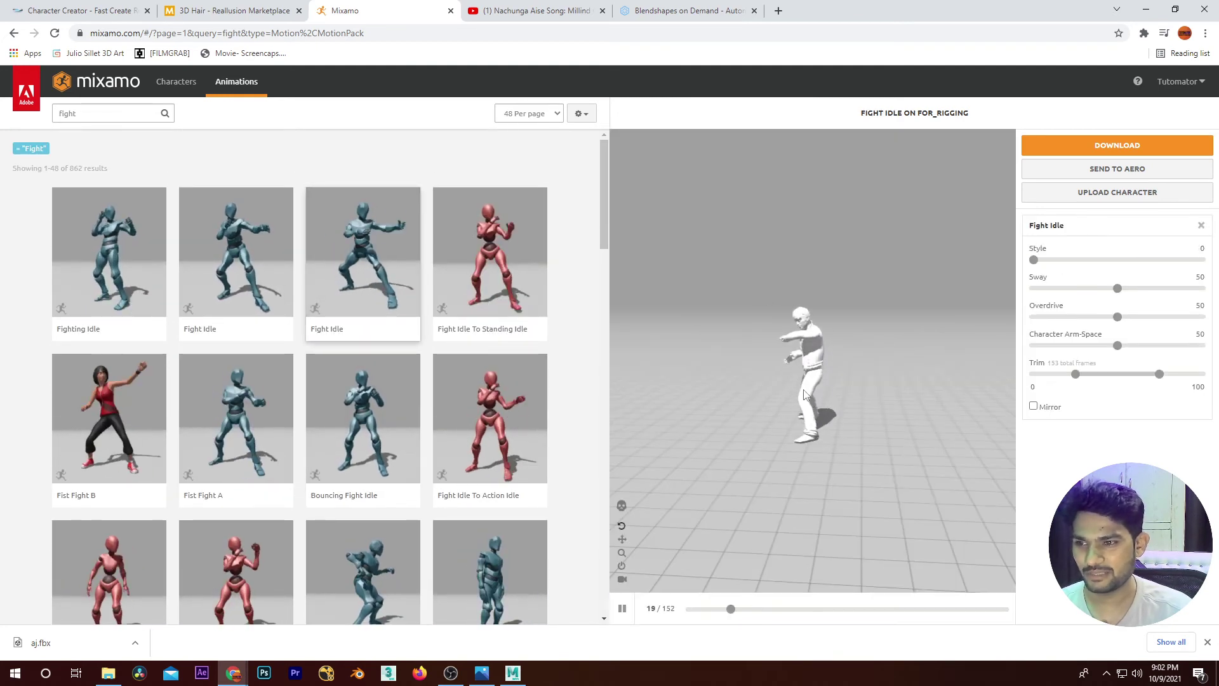
pyautogui.moveTo(815, 384); pyautogui.dragTo(891, 369)
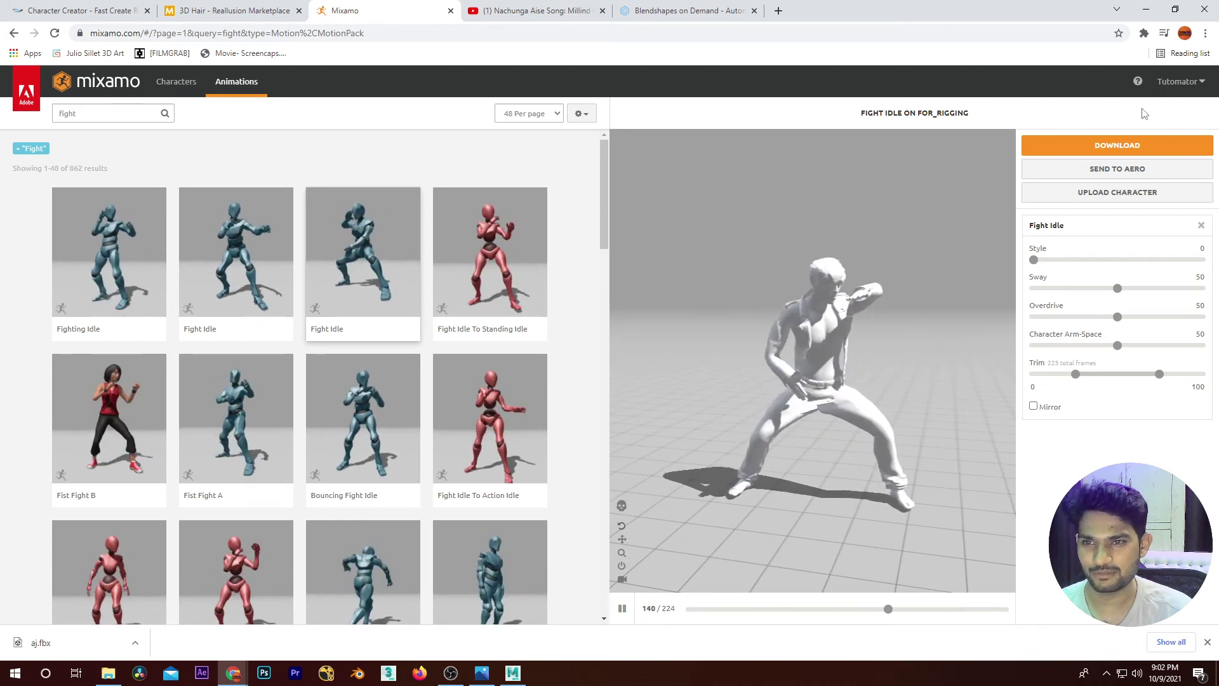
pyautogui.click(1125, 149)
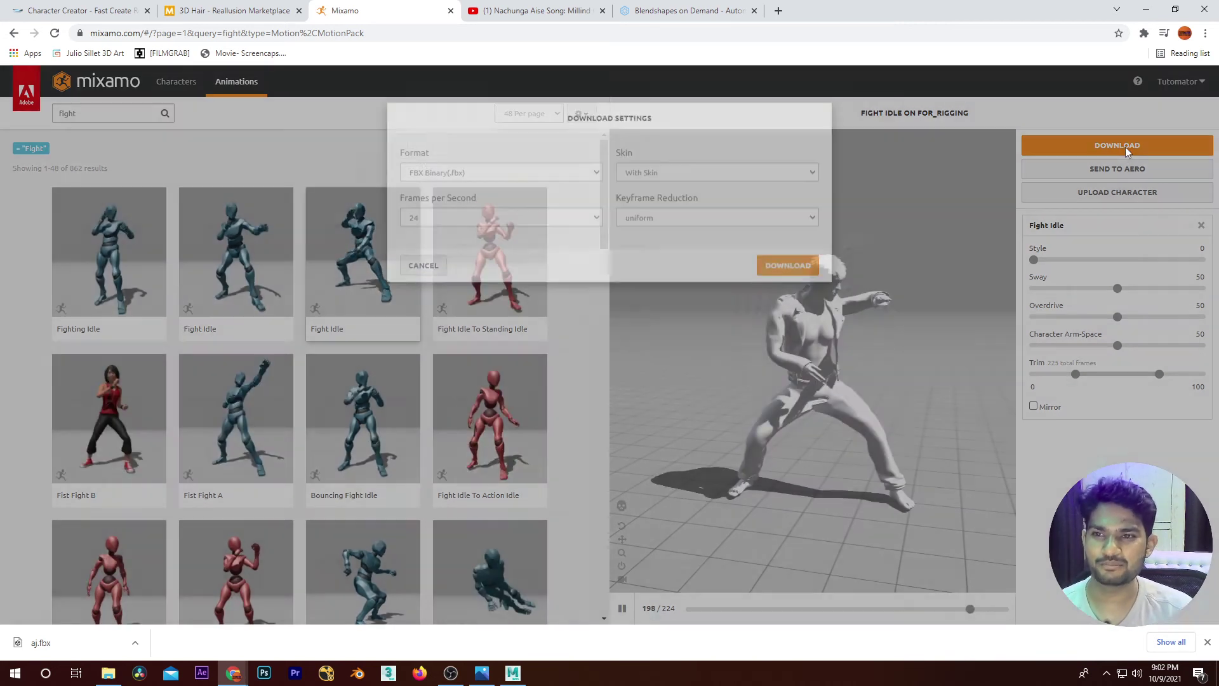
# Step: Download Fight Idle as FBX Binary with skin, 24 fps, uniform keyframe reduction
pyautogui.click(551, 200)
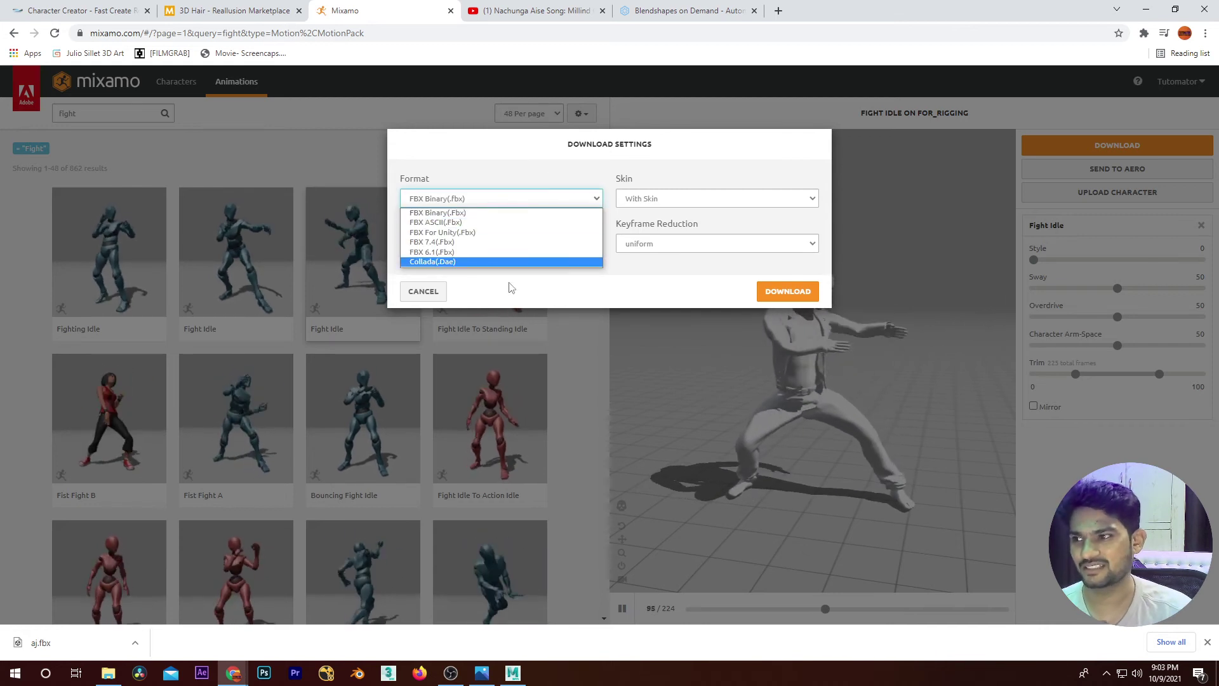
pyautogui.click(657, 199)
pyautogui.click(640, 213)
pyautogui.click(518, 243)
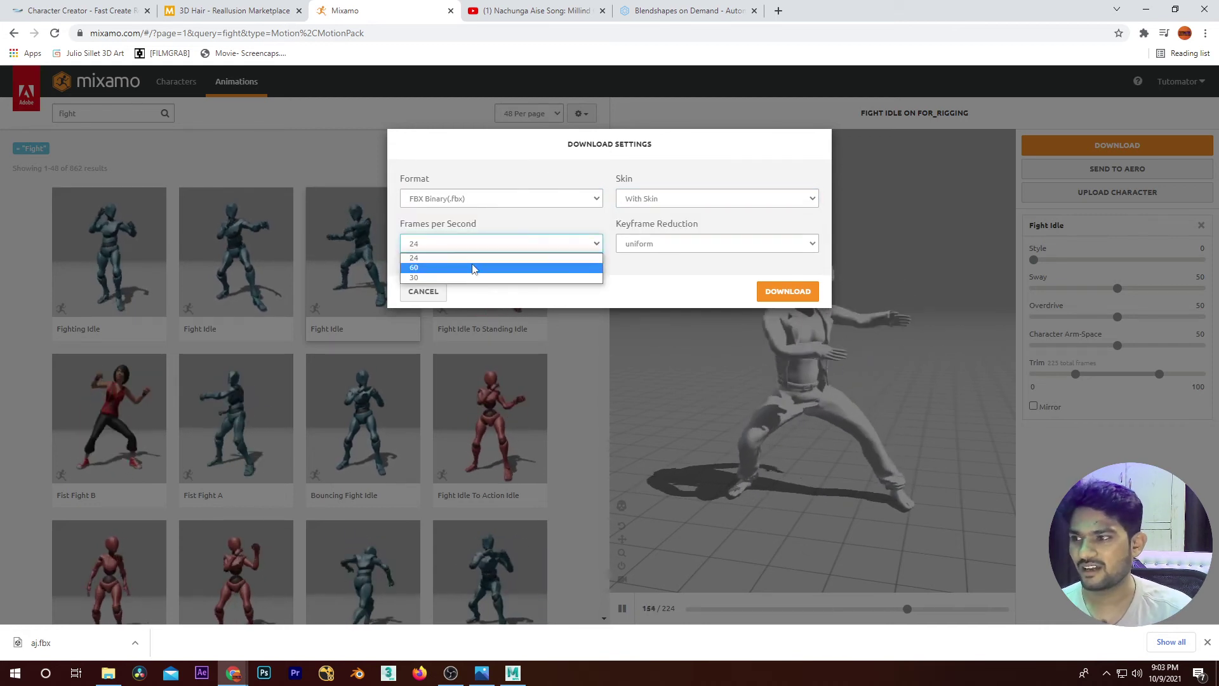
pyautogui.click(459, 261)
pyautogui.click(673, 245)
pyautogui.click(673, 261)
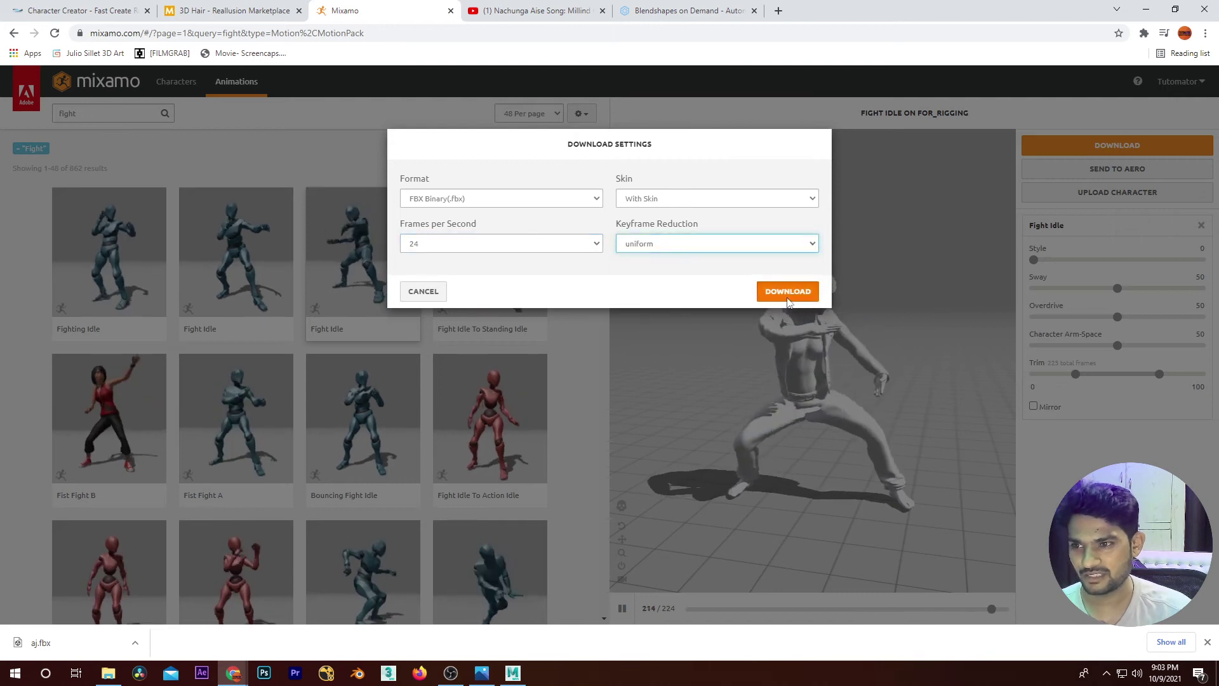
pyautogui.click(786, 294)
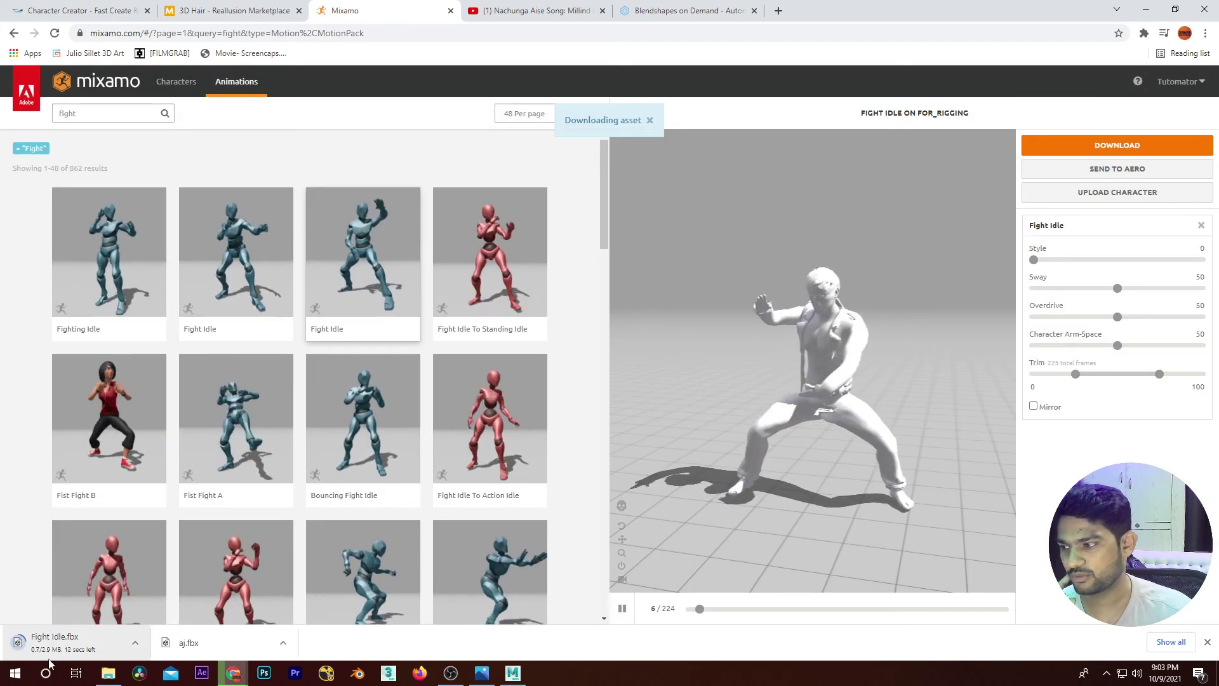
pyautogui.click(513, 672)
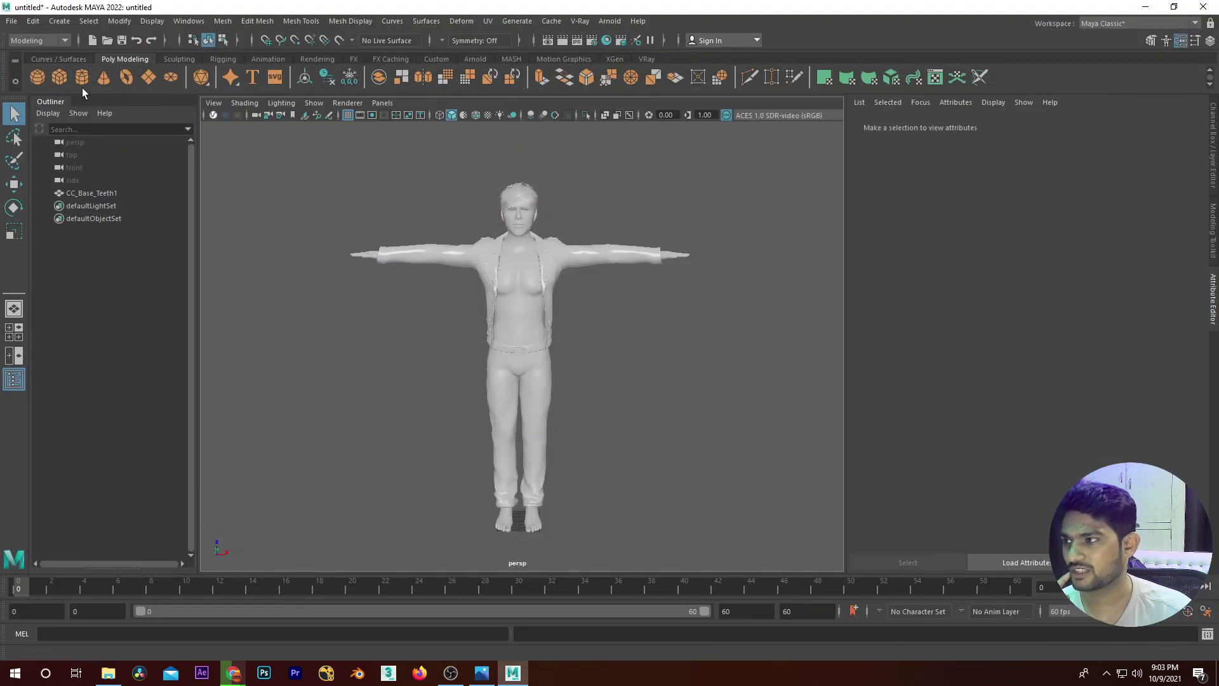
# Step: Start a new empty Maya scene without saving the old one
pyautogui.click(11, 21)
pyautogui.click(32, 39)
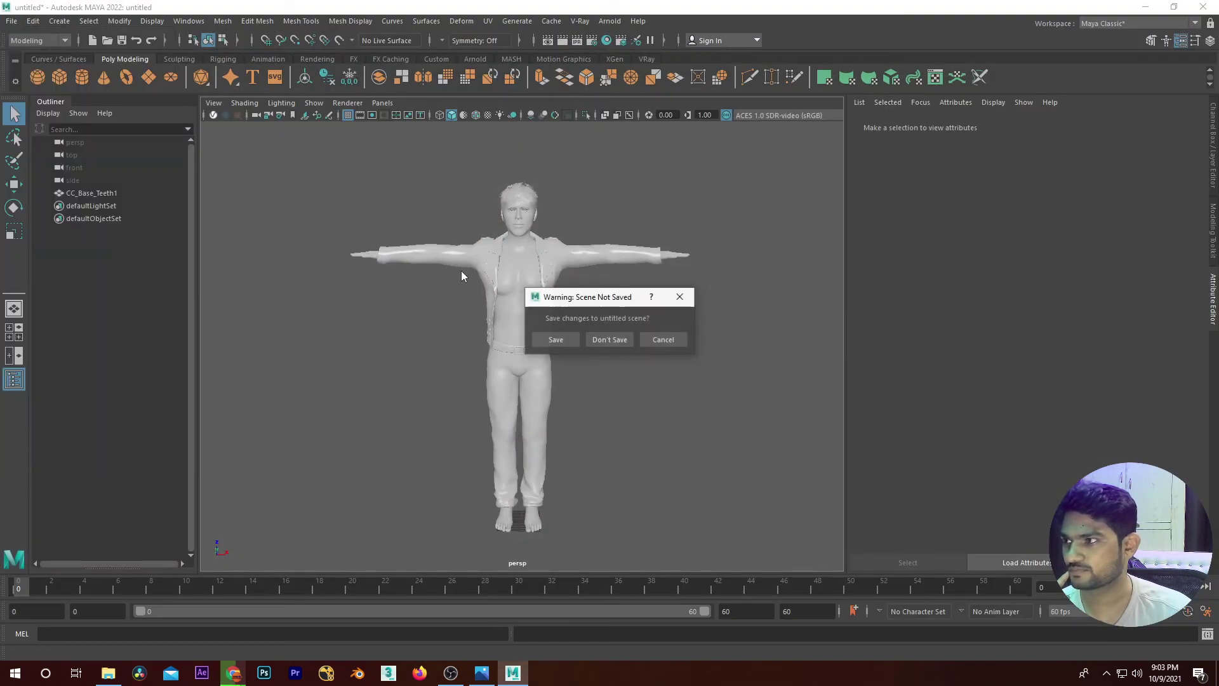
pyautogui.click(607, 340)
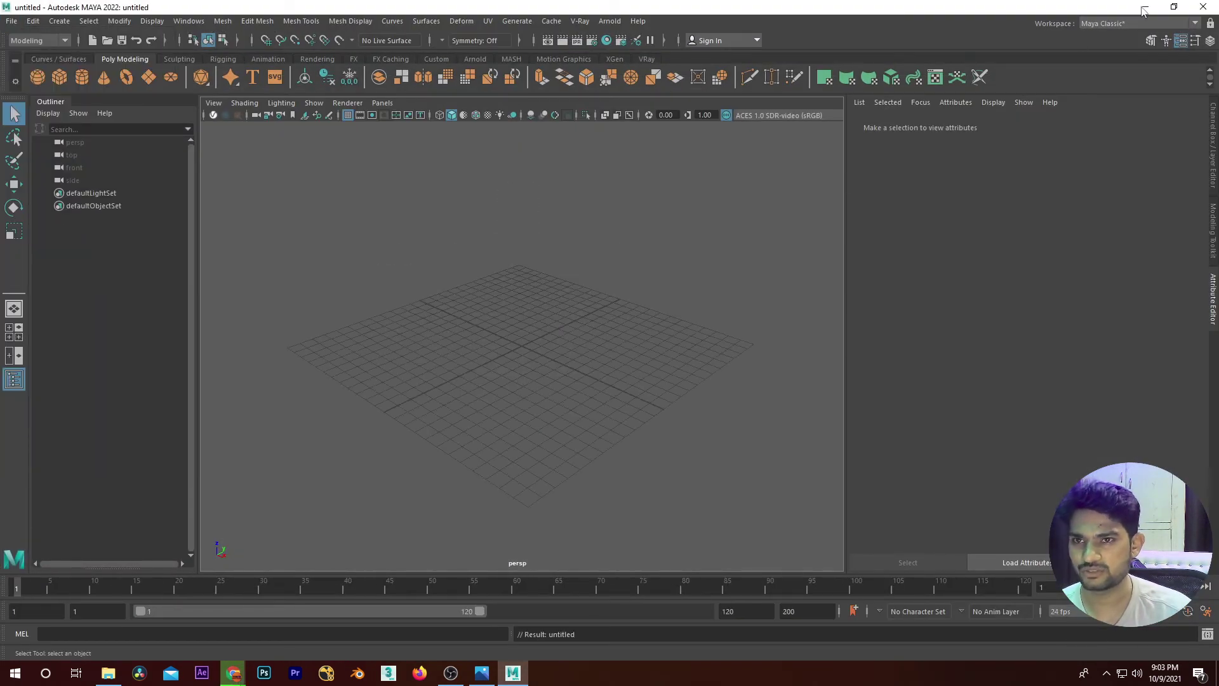
# Step: Show the downloaded Fight Idle.fbx in its Downloads folder
pyautogui.click(1144, 7)
pyautogui.click(134, 643)
pyautogui.click(164, 604)
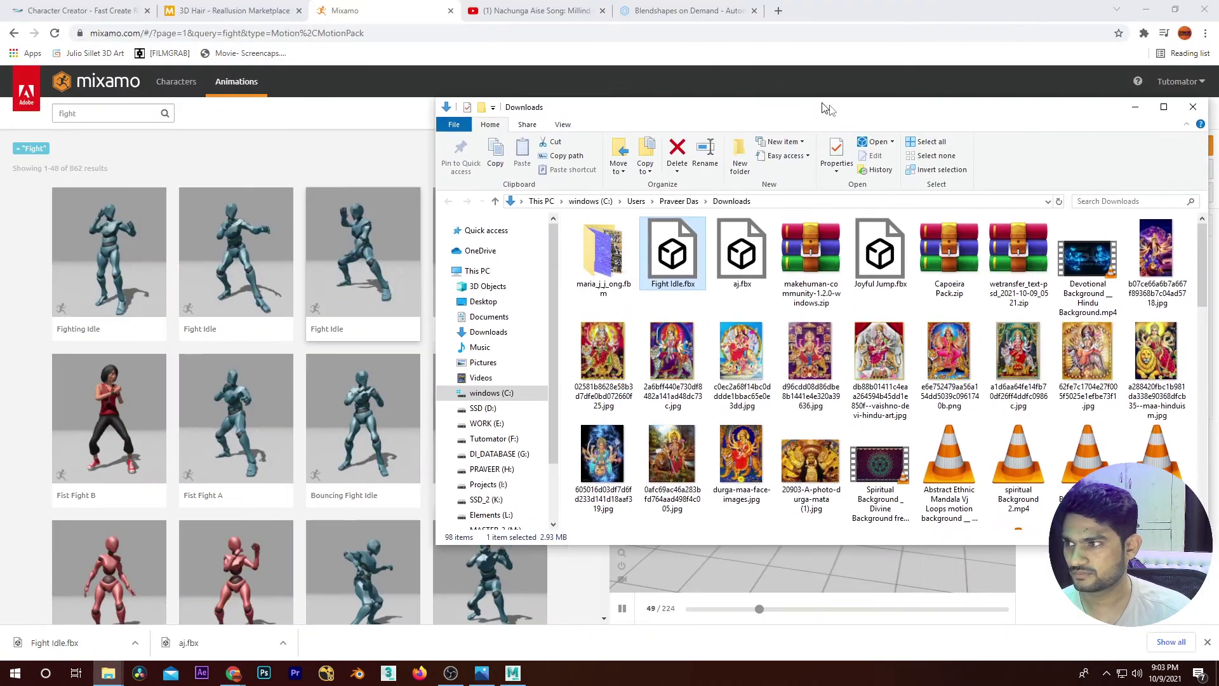
pyautogui.moveTo(825, 108); pyautogui.dragTo(935, 152)
# Step: Import Fight Idle.fbx by dragging it from the Downloads folder into the Maya viewport
pyautogui.press('super+Home')
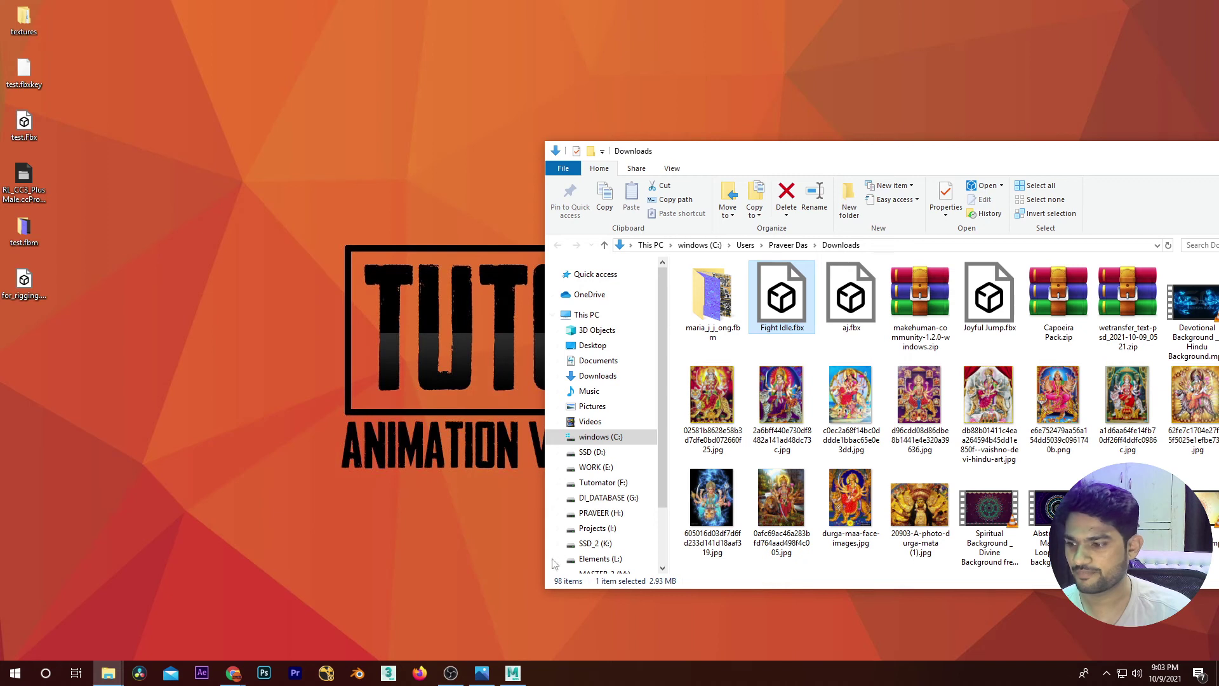
pyautogui.click(512, 672)
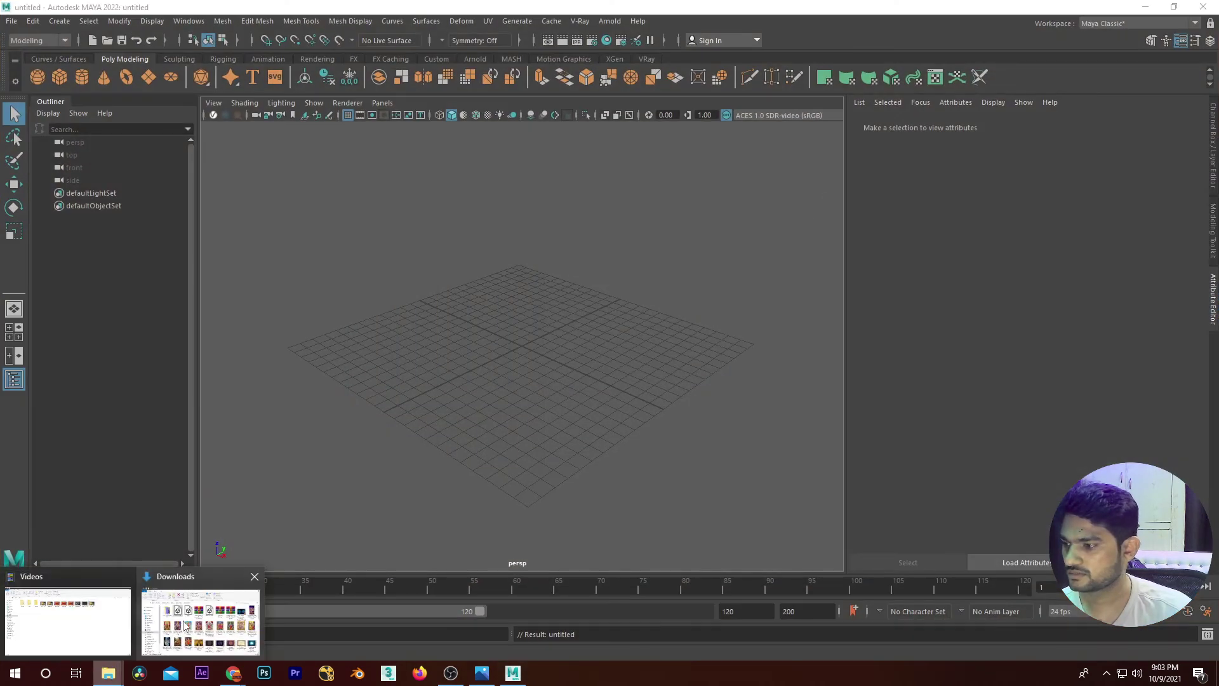
pyautogui.click(188, 628)
pyautogui.moveTo(781, 296); pyautogui.dragTo(390, 286)
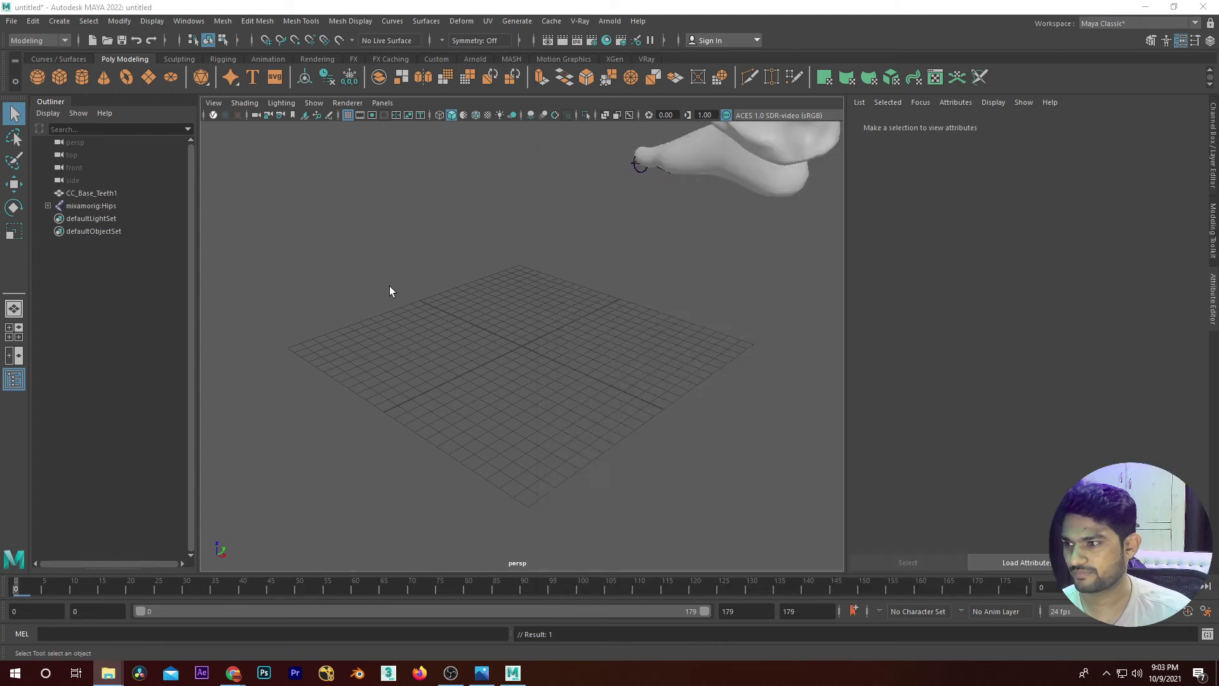
# Step: Orbit around the imported character and play its fight idle animation, then stop
pyautogui.moveTo(390, 286)
pyautogui.keyDown('alt'); pyautogui.mouseDown()
pyautogui.moveTo(645, 266)
pyautogui.moveTo(610, 311)
pyautogui.mouseUp(); pyautogui.keyUp('alt')
pyautogui.scroll(-3, 645, 267)
pyautogui.scroll(-3, 634, 286)
pyautogui.keyDown('alt'); pyautogui.moveTo(650, 270); pyautogui.dragTo(631, 340); pyautogui.keyUp('alt')
pyautogui.scroll(-3, 647, 337)
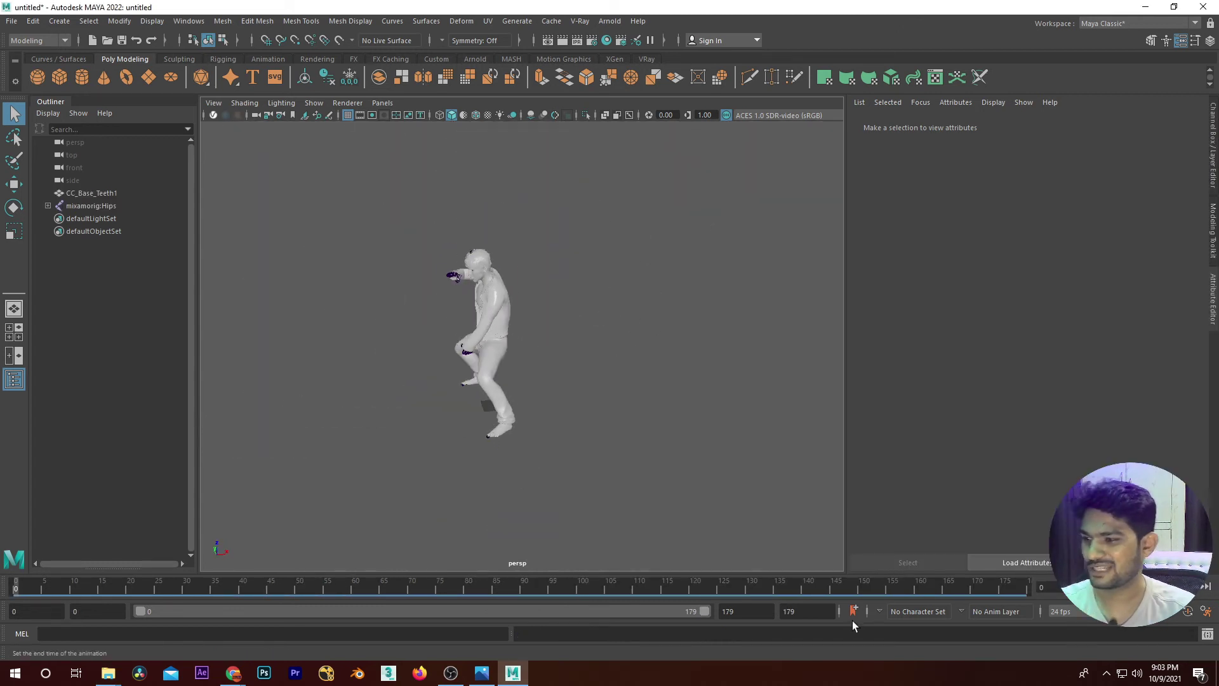
pyautogui.click(1182, 587)
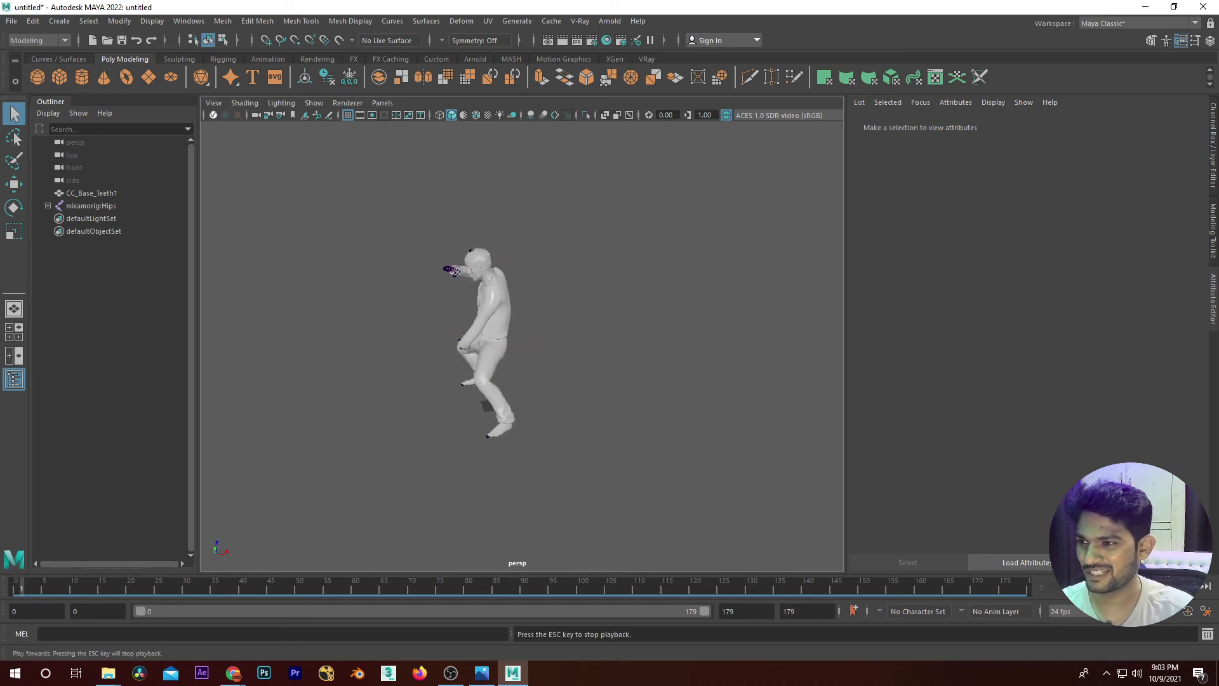
pyautogui.press('Escape')
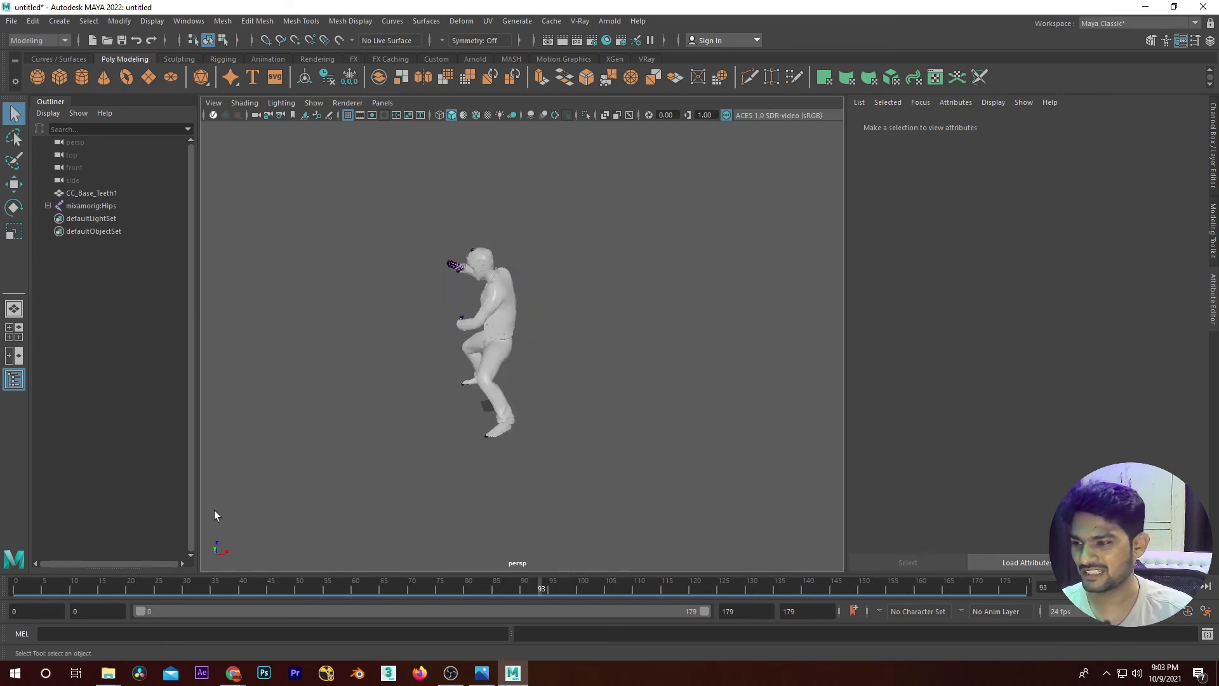
# Step: Turn off Cached Playback and set the playback speed to Real-time
pyautogui.rightClick(448, 582)
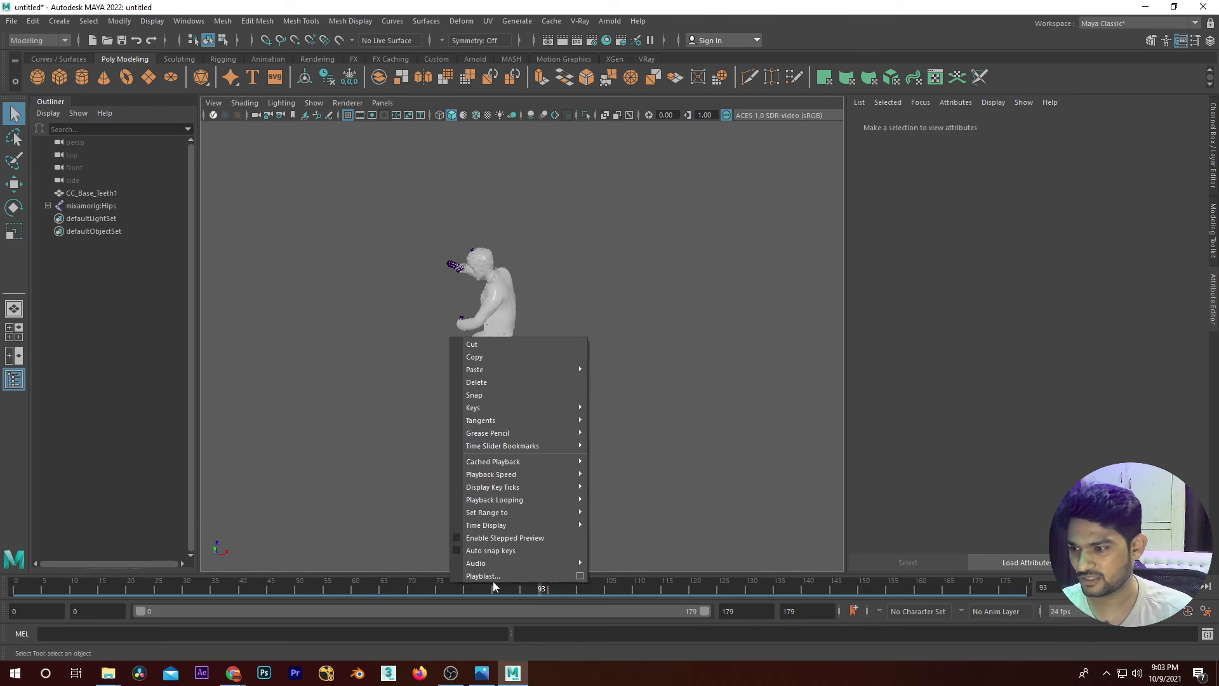
pyautogui.moveTo(492, 462)
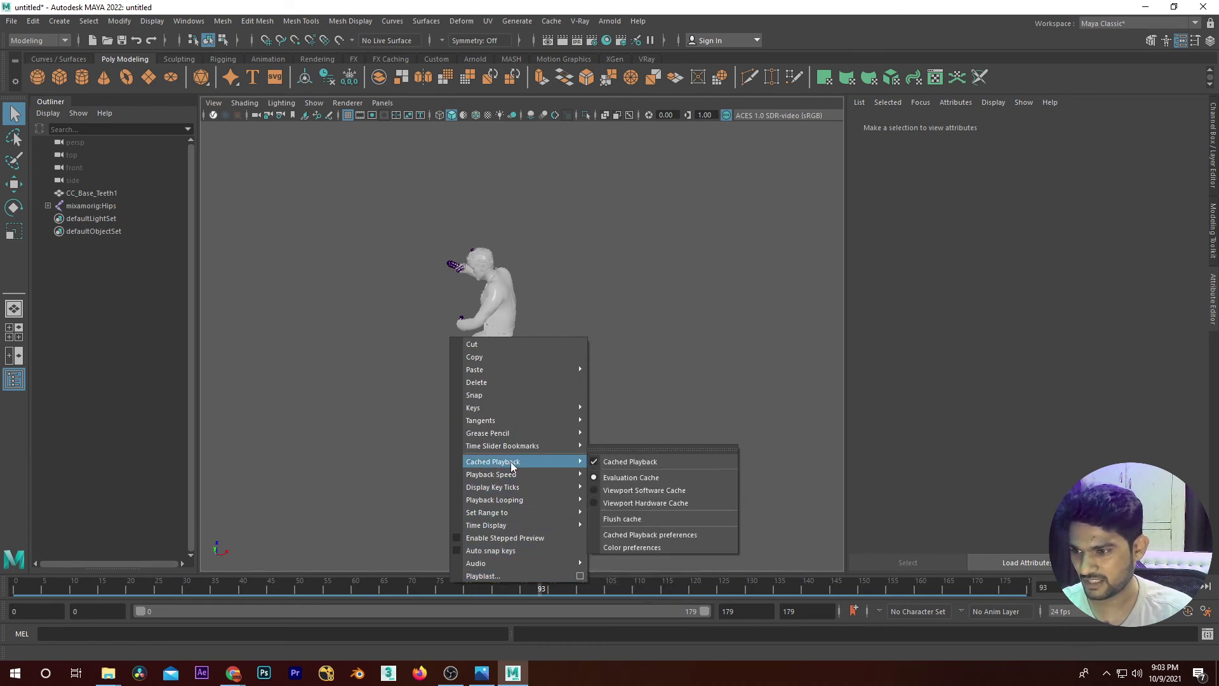
pyautogui.click(593, 462)
pyautogui.rightClick(490, 589)
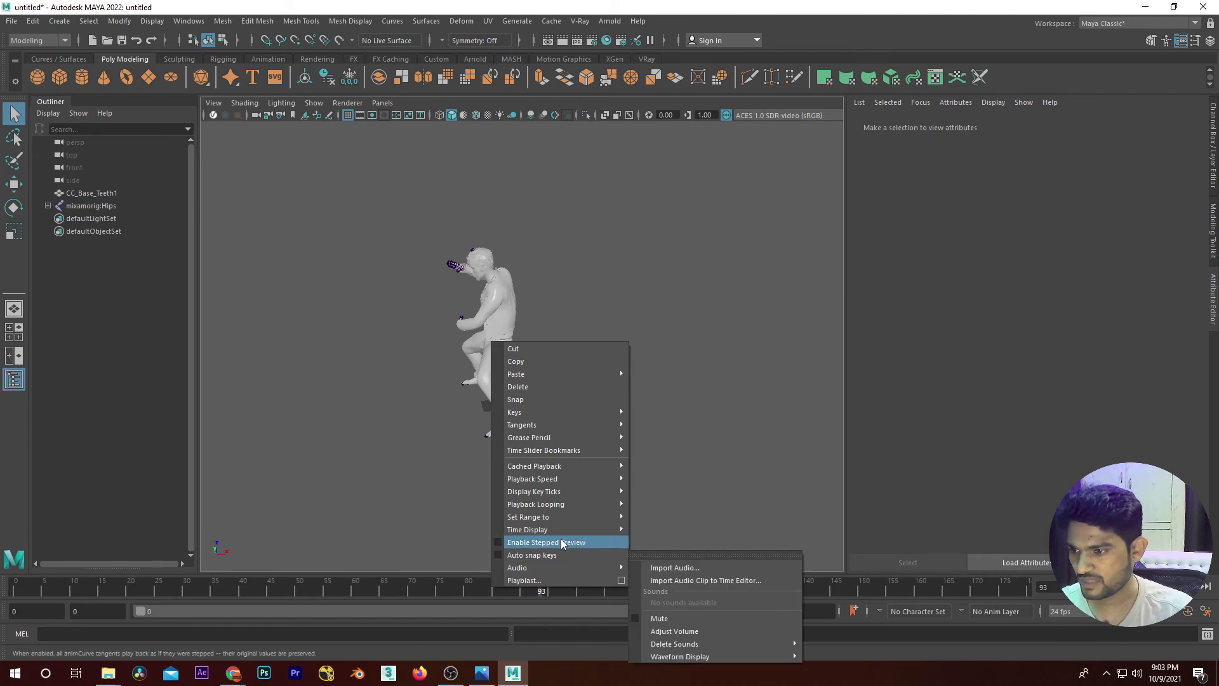
pyautogui.moveTo(532, 478)
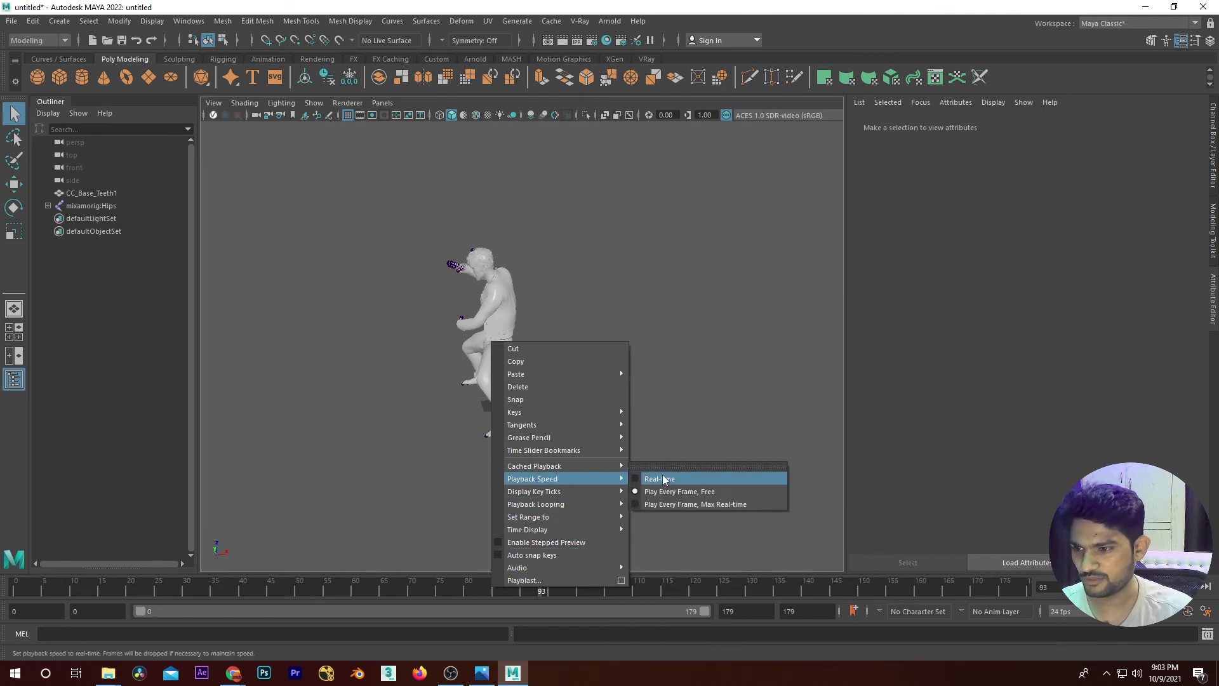
pyautogui.click(639, 476)
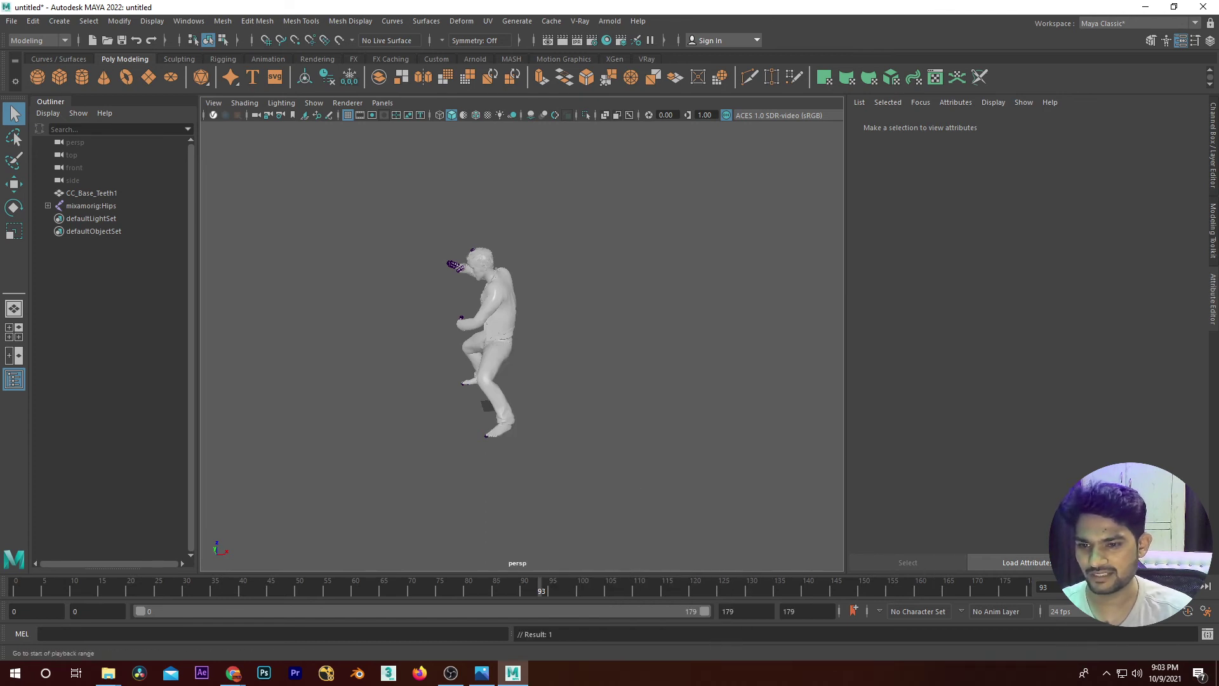
# Step: Replay the fight idle animation in real time, then stop it
pyautogui.hotkey('alt', 'v')
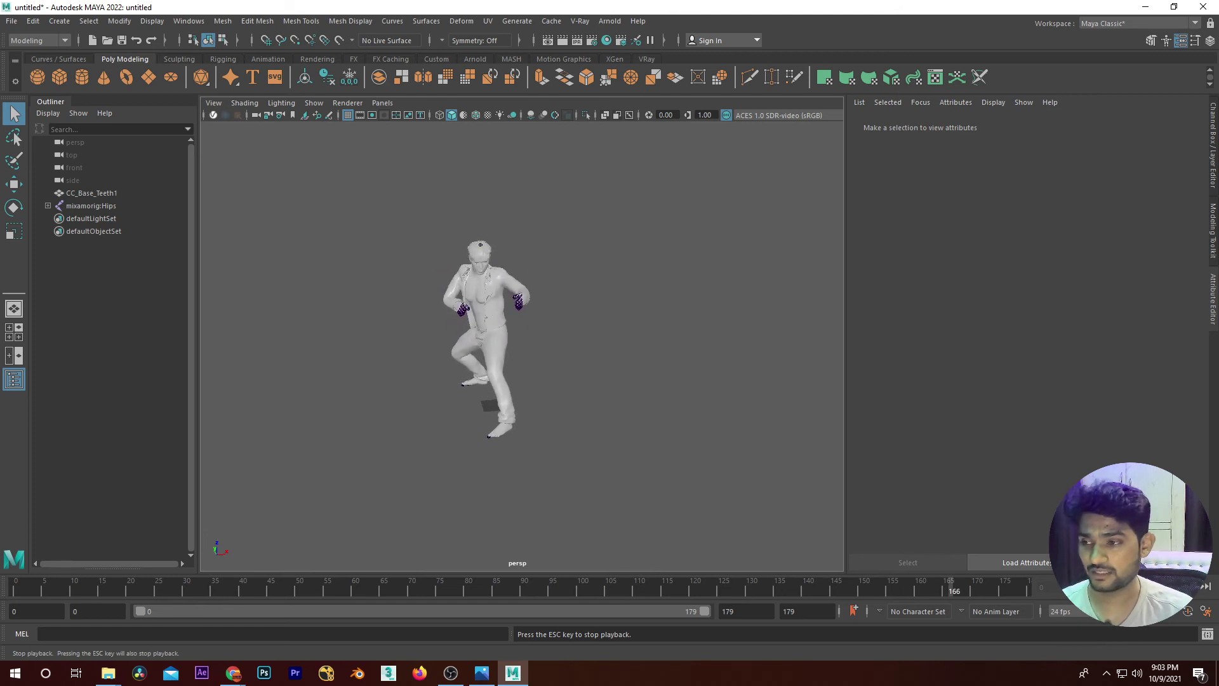
pyautogui.press('Escape')
pyautogui.scroll(2, 573, 314)
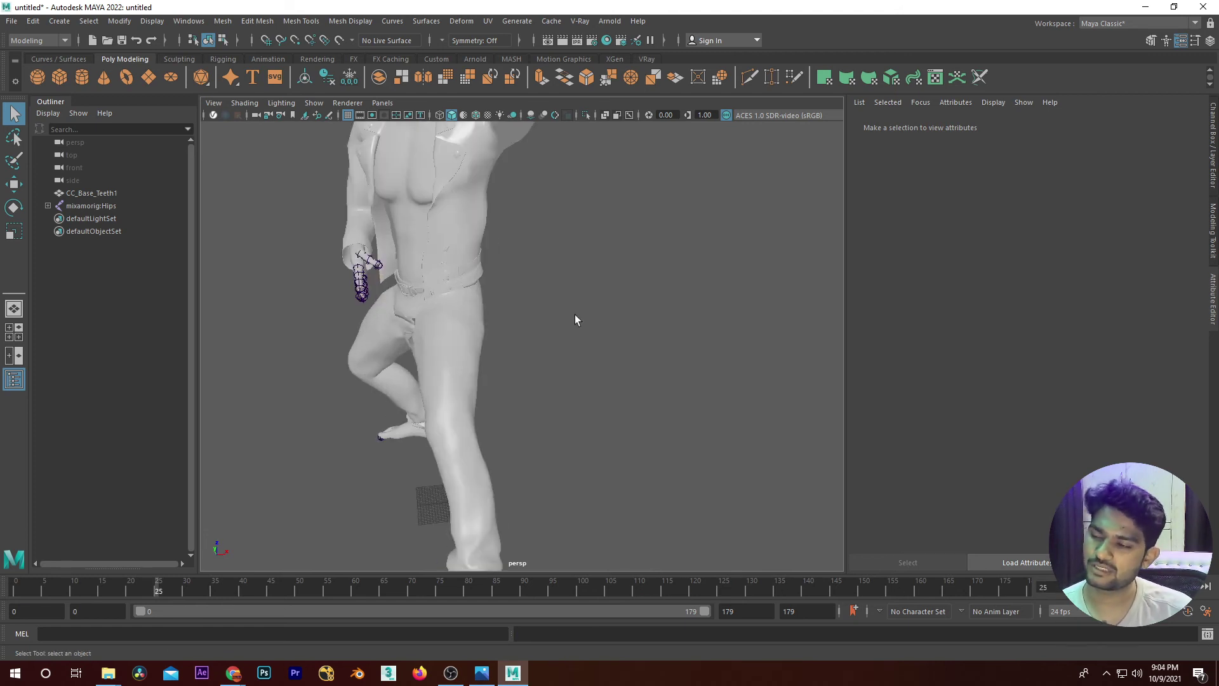
pyautogui.scroll(2, 576, 307)
pyautogui.scroll(3, 615, 393)
# Step: Select a chest face on CC_Base_Teeth1 and assign it a new Lambert material
pyautogui.click(477, 326)
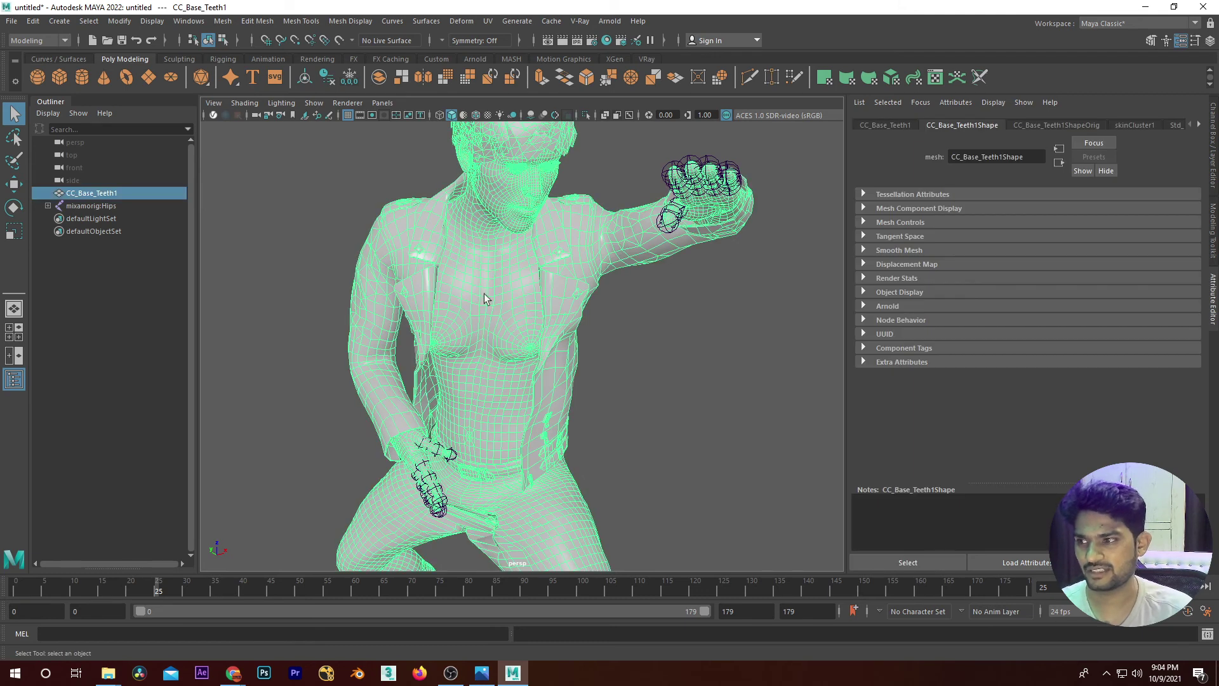
pyautogui.moveTo(471, 254); pyautogui.dragTo(468, 321, button='right')
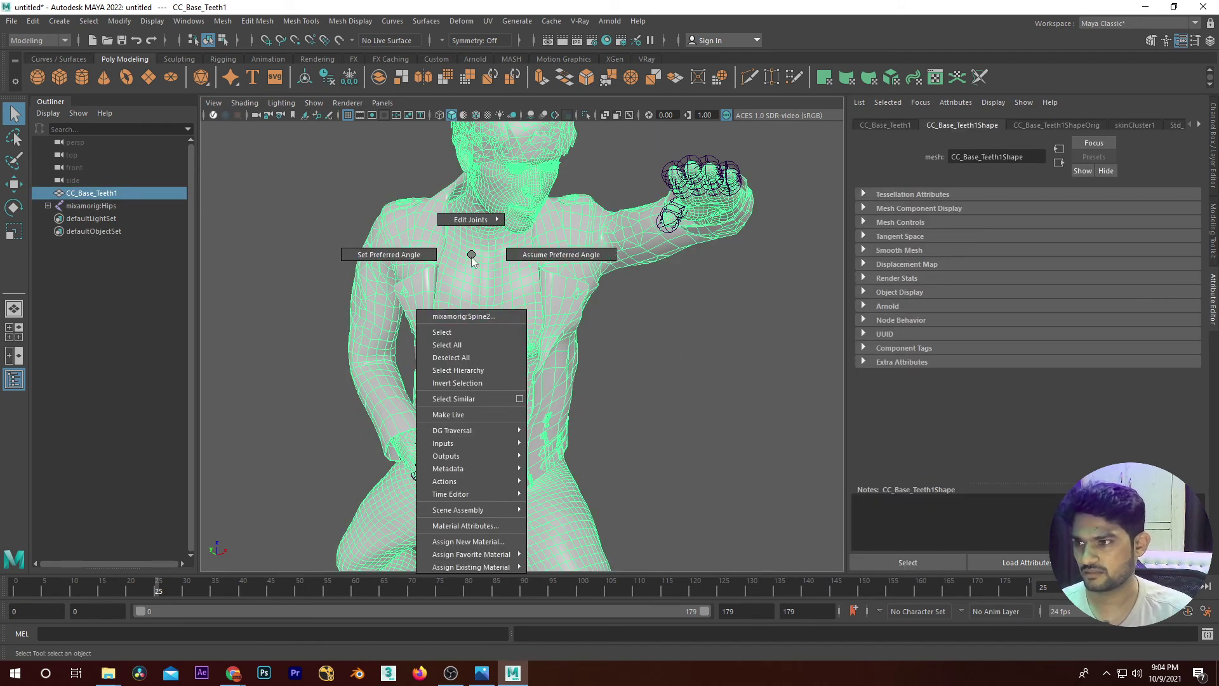
pyautogui.click(469, 318)
pyautogui.click(562, 203)
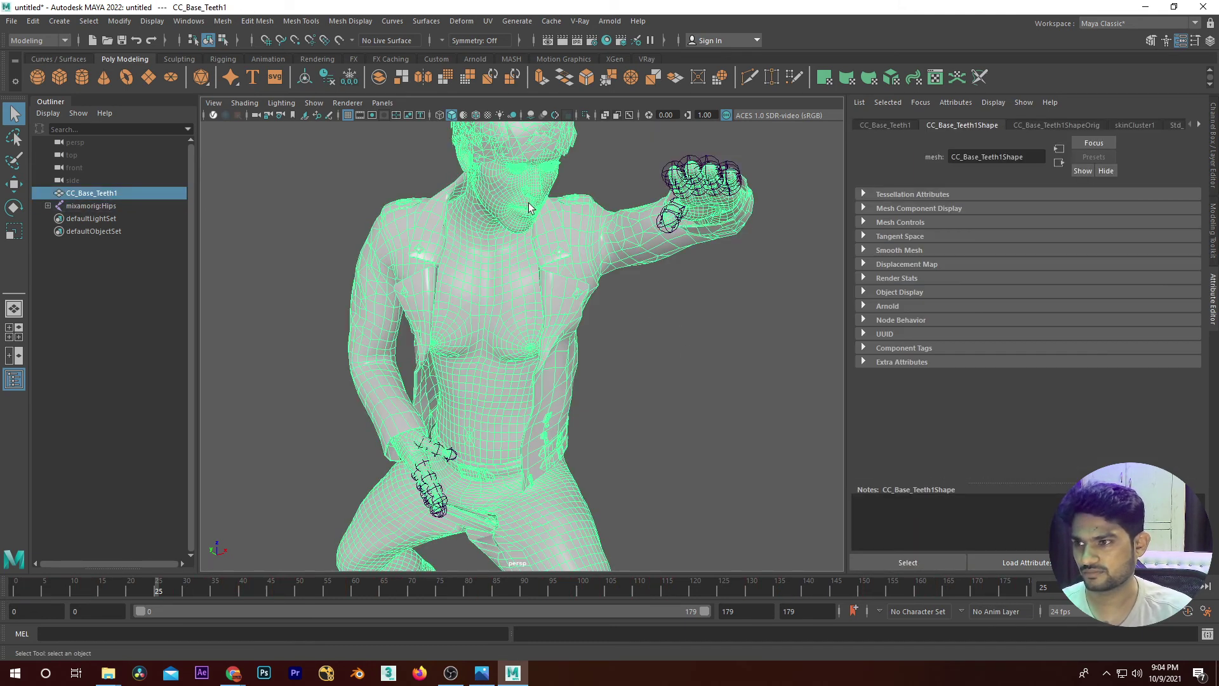
pyautogui.moveTo(580, 199); pyautogui.dragTo(579, 236, button='right')
pyautogui.click(499, 266)
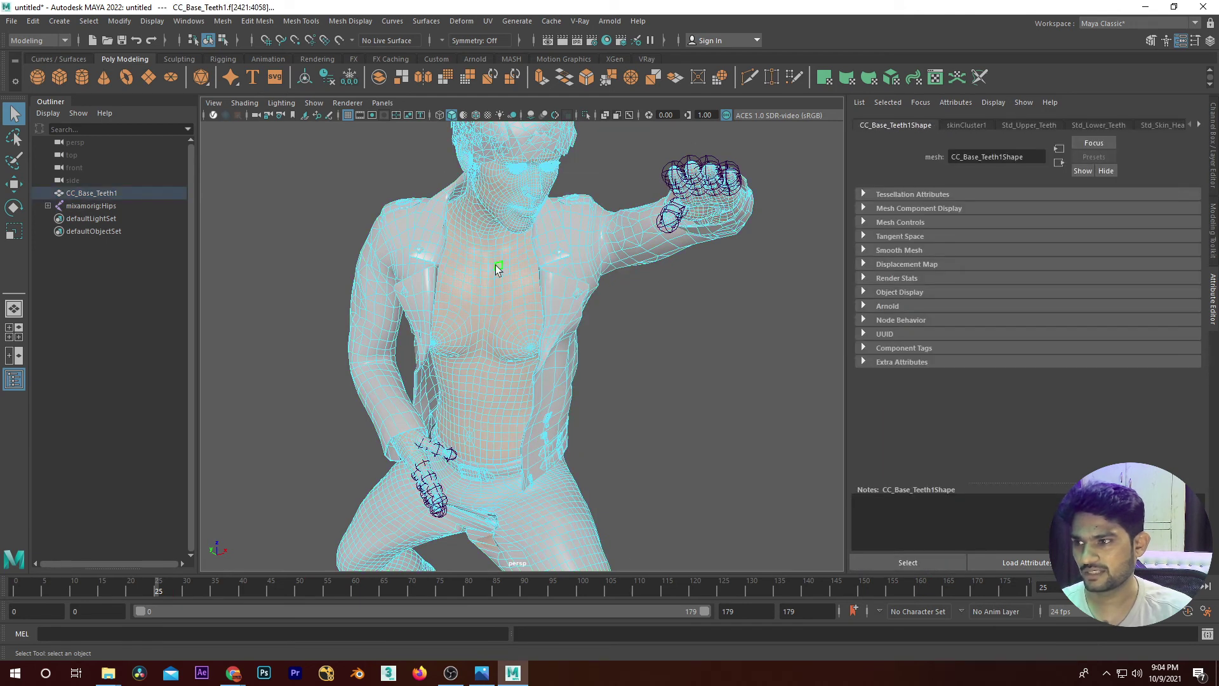
pyautogui.moveTo(509, 267); pyautogui.dragTo(498, 602, button='right')
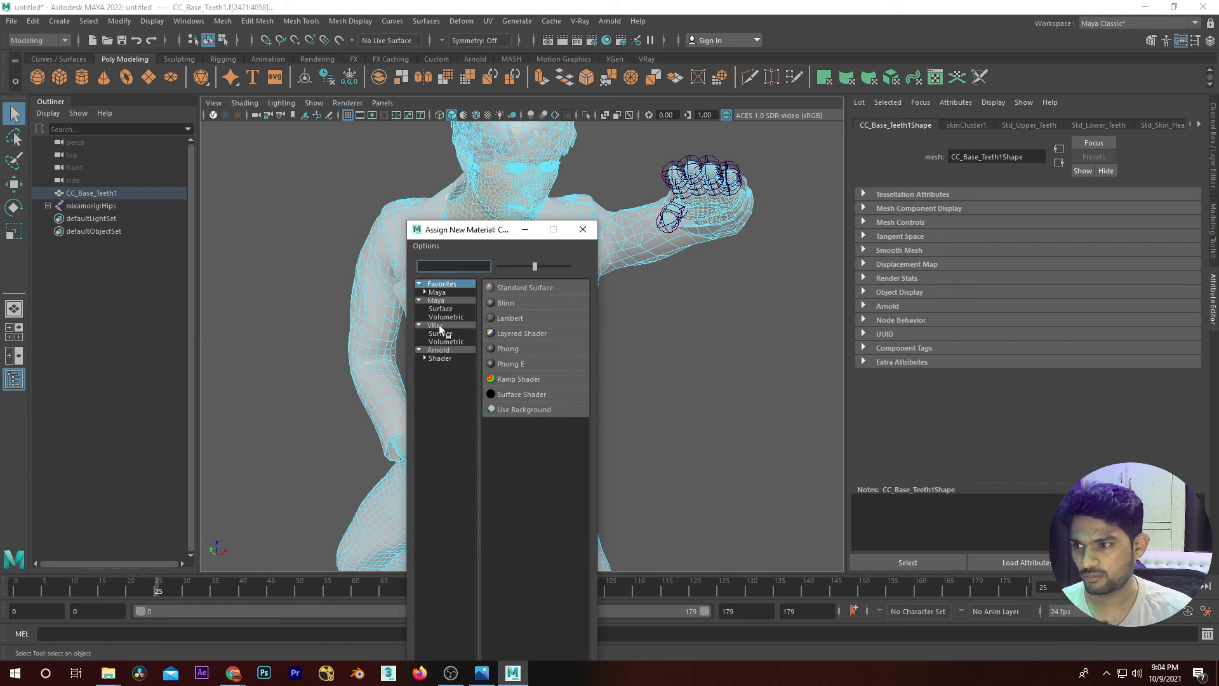
pyautogui.click(510, 318)
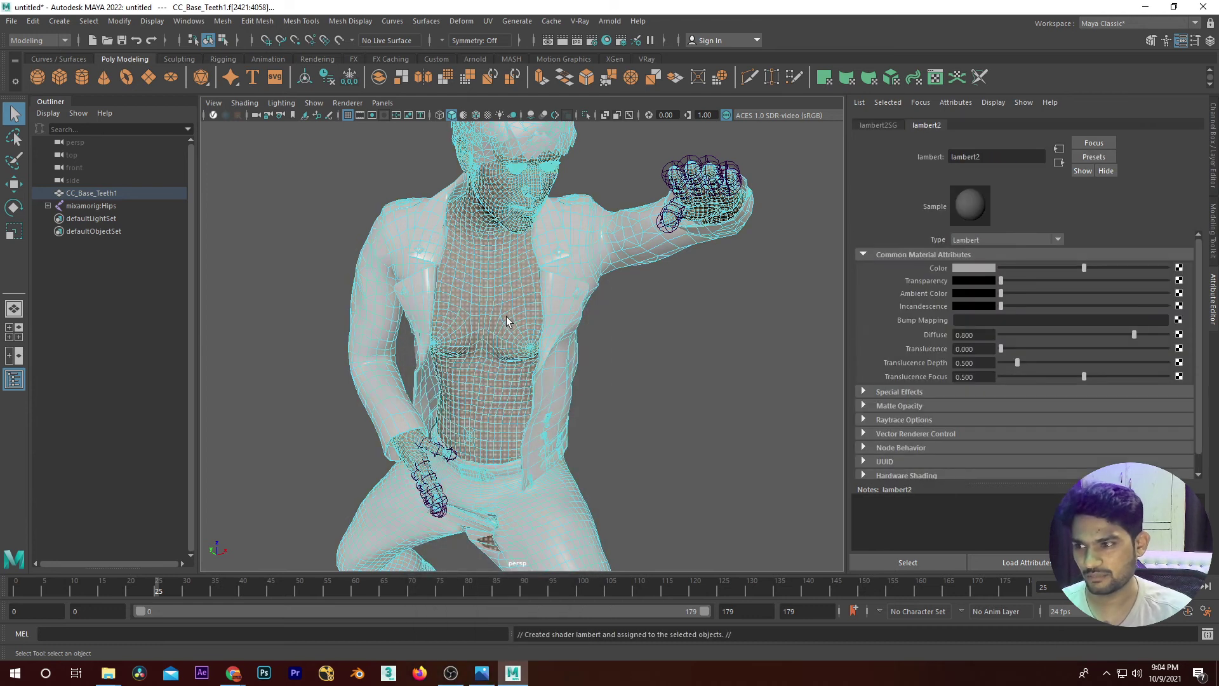
# Step: Connect a 2D File texture node to the lambert2 color map
pyautogui.click(1175, 280)
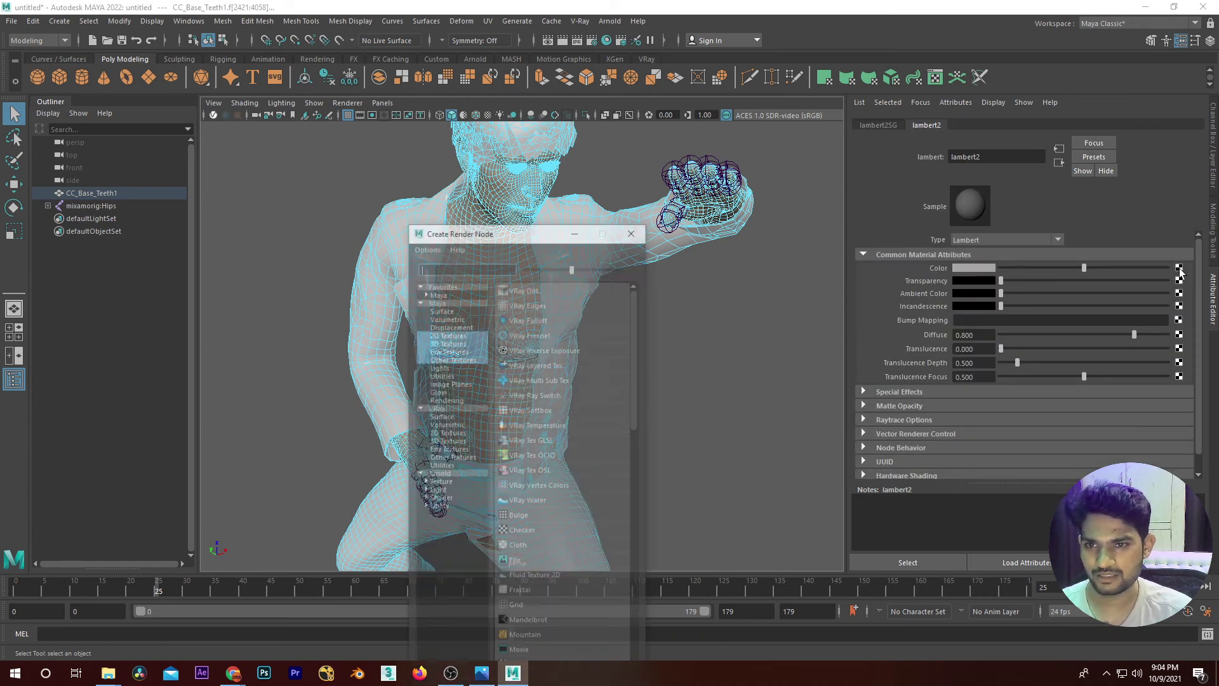
pyautogui.click(457, 334)
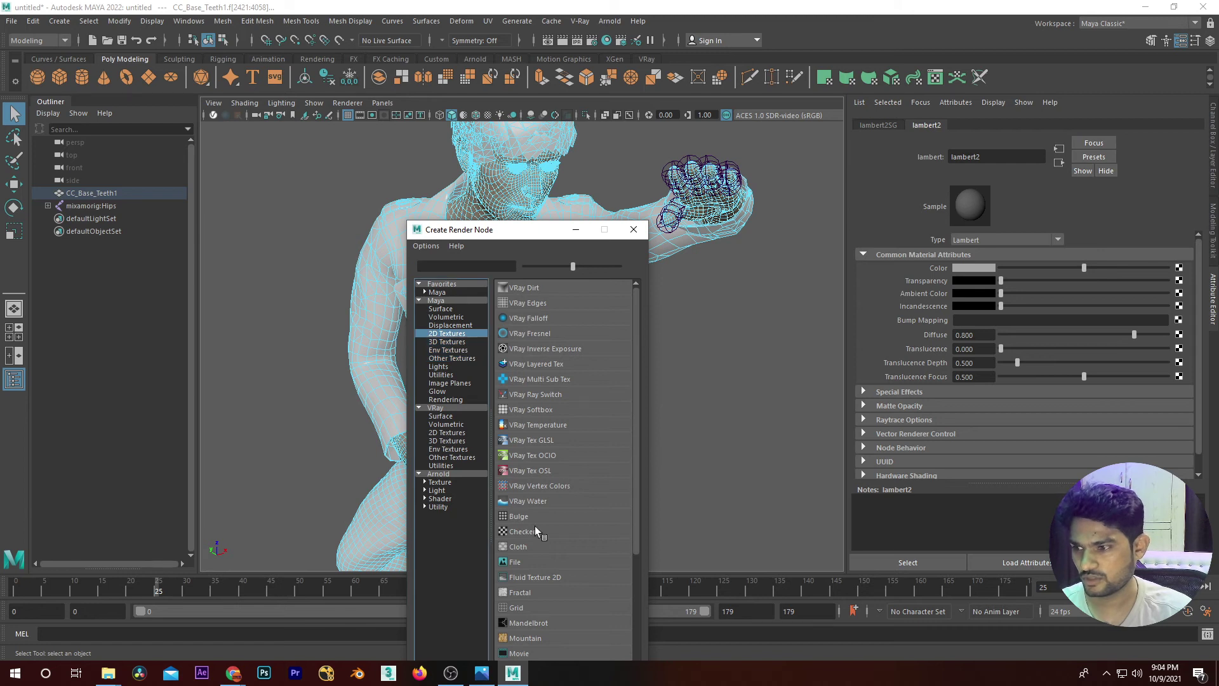
pyautogui.click(517, 563)
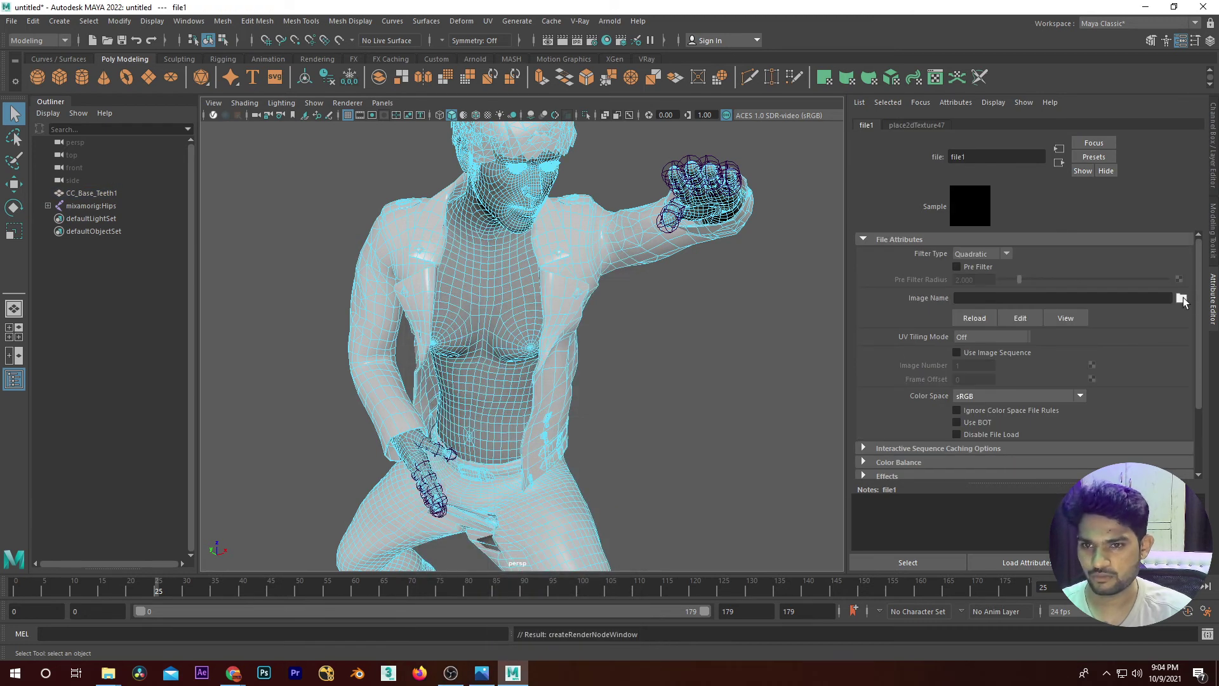
pyautogui.click(1182, 299)
# Step: Browse from the Desktop through the textures and test folders into CC_Base_Body > Std_Skin_Body
pyautogui.click(384, 224)
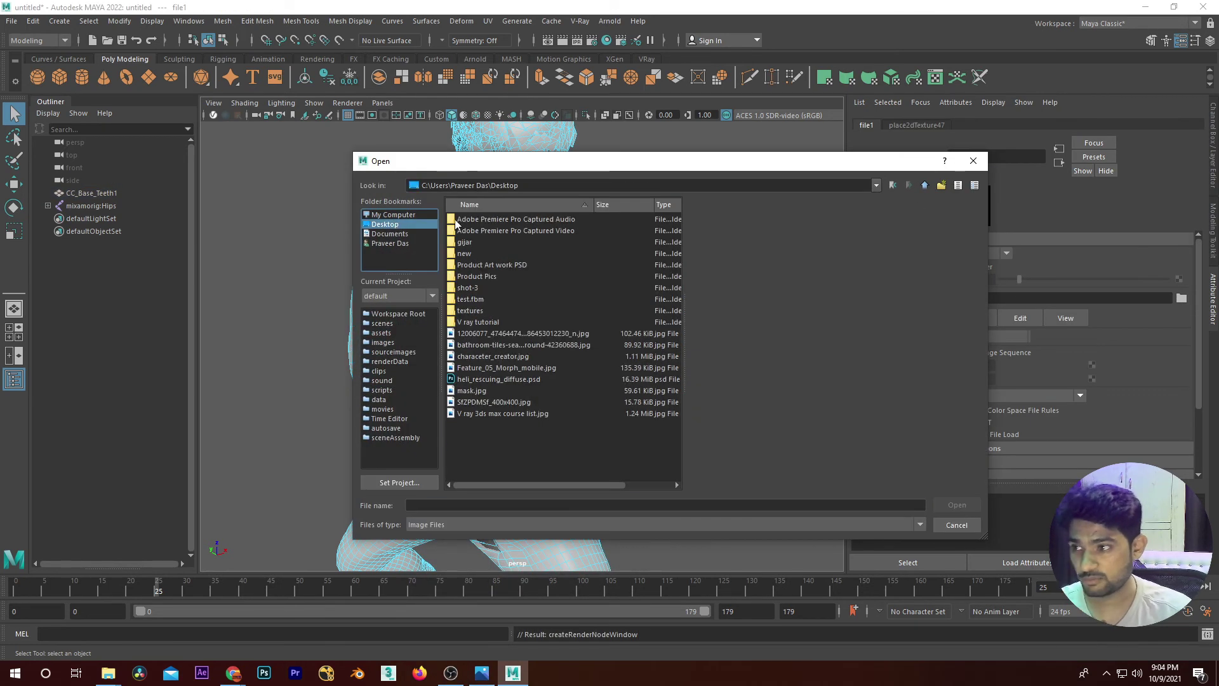
pyautogui.doubleClick(470, 311)
pyautogui.doubleClick(470, 221)
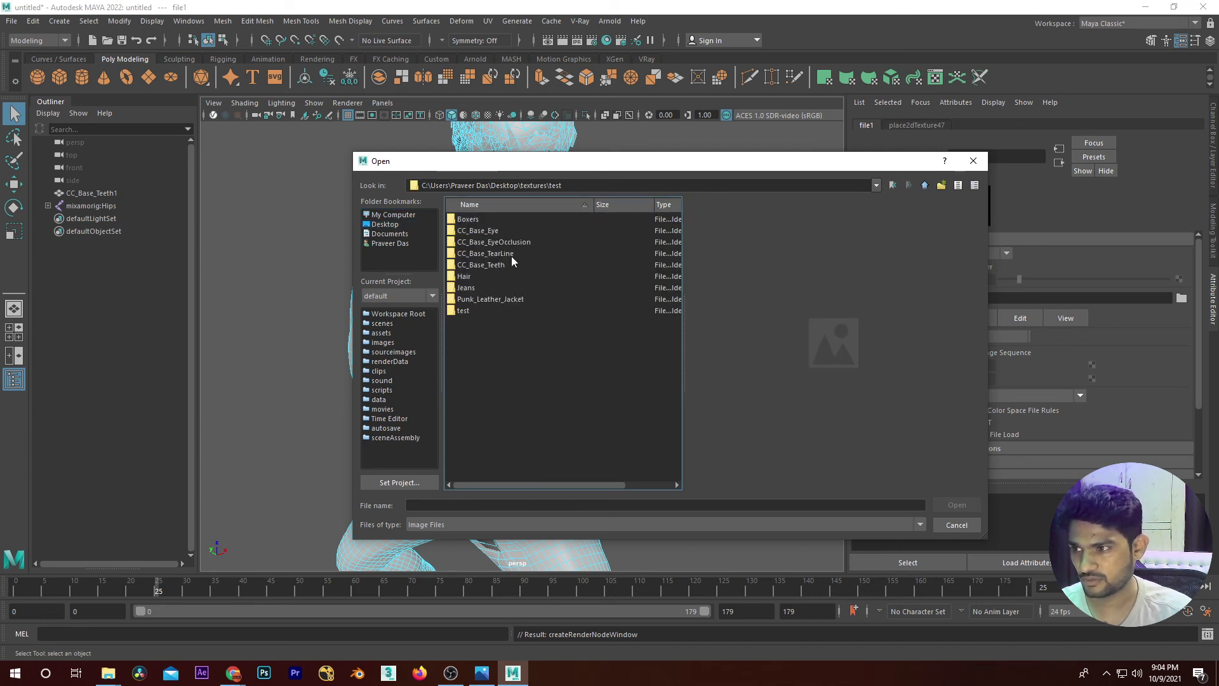
pyautogui.doubleClick(464, 311)
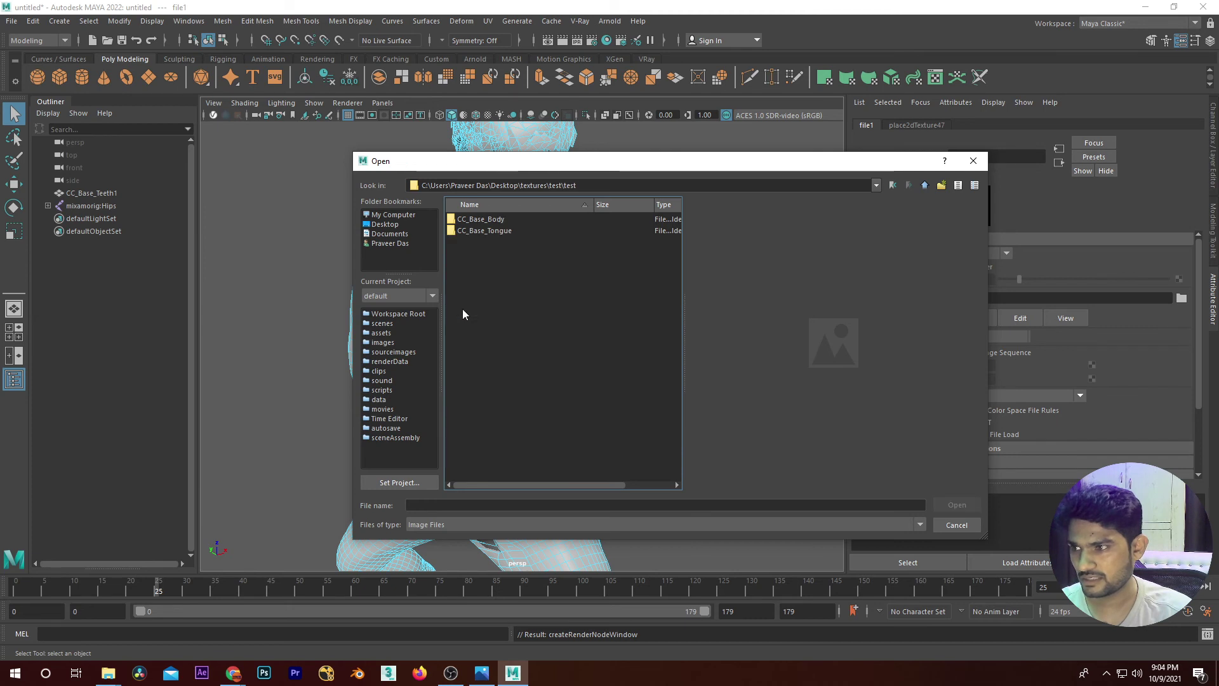
pyautogui.doubleClick(492, 220)
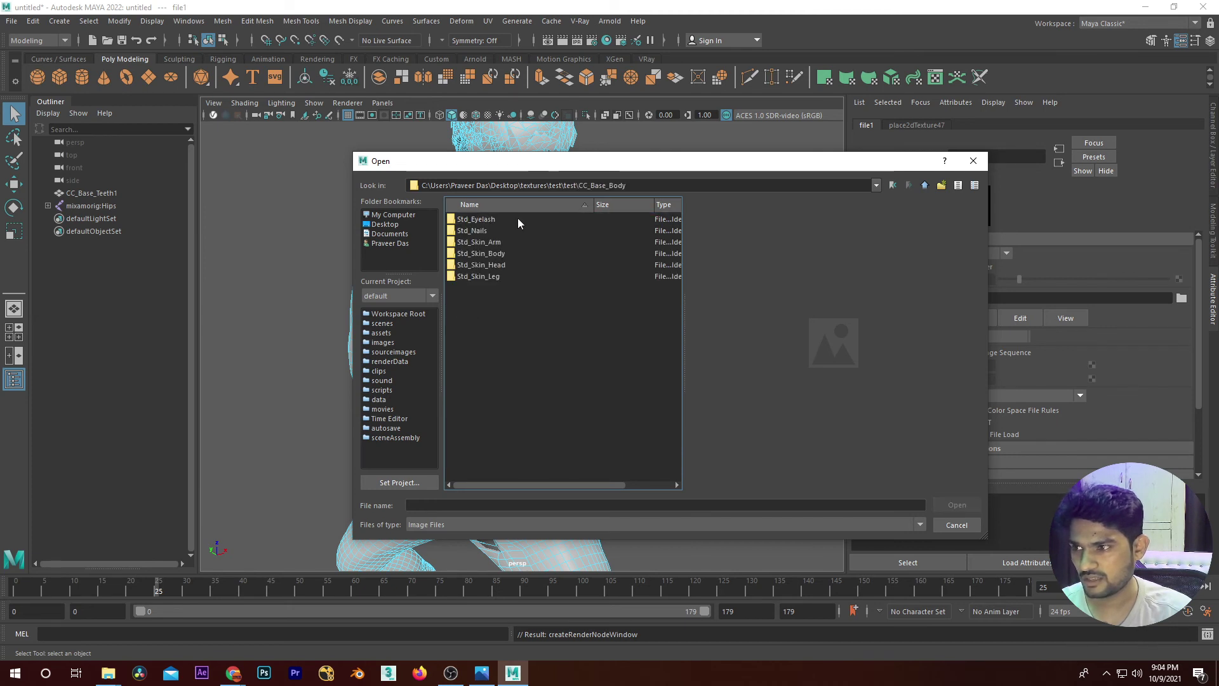
pyautogui.doubleClick(502, 253)
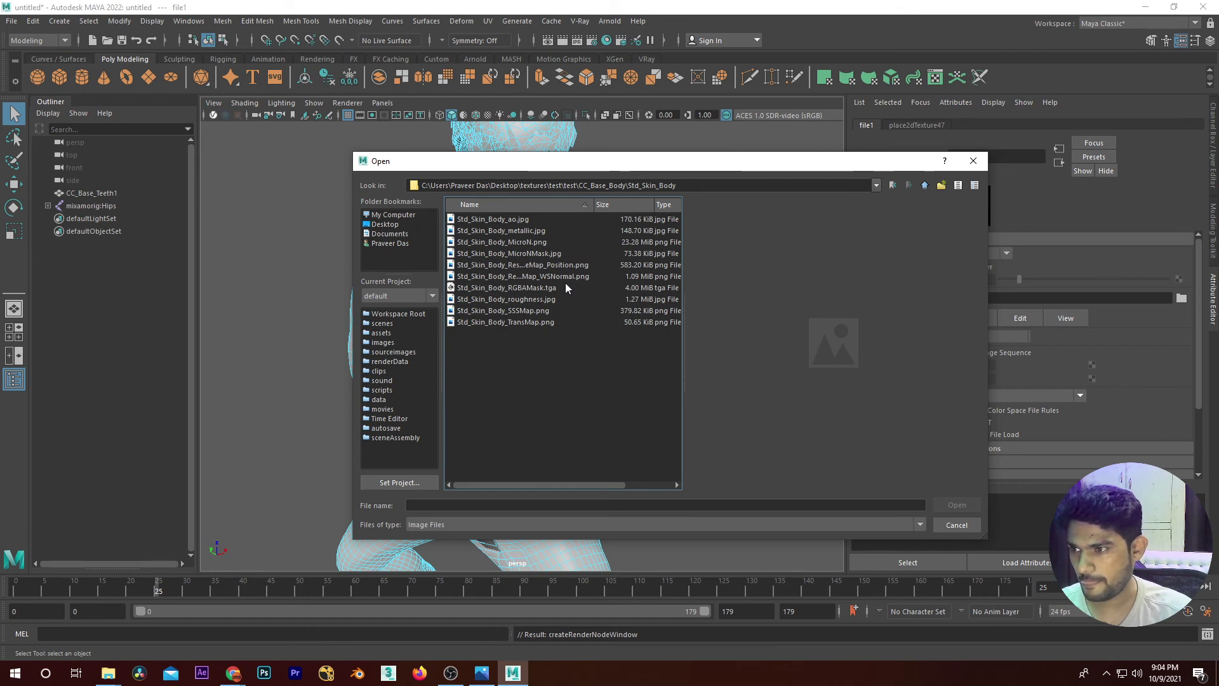
# Step: Preview the SSSMap, position, MicroNMask and metallic Std_Skin_Body texture maps
pyautogui.click(504, 322)
pyautogui.click(519, 312)
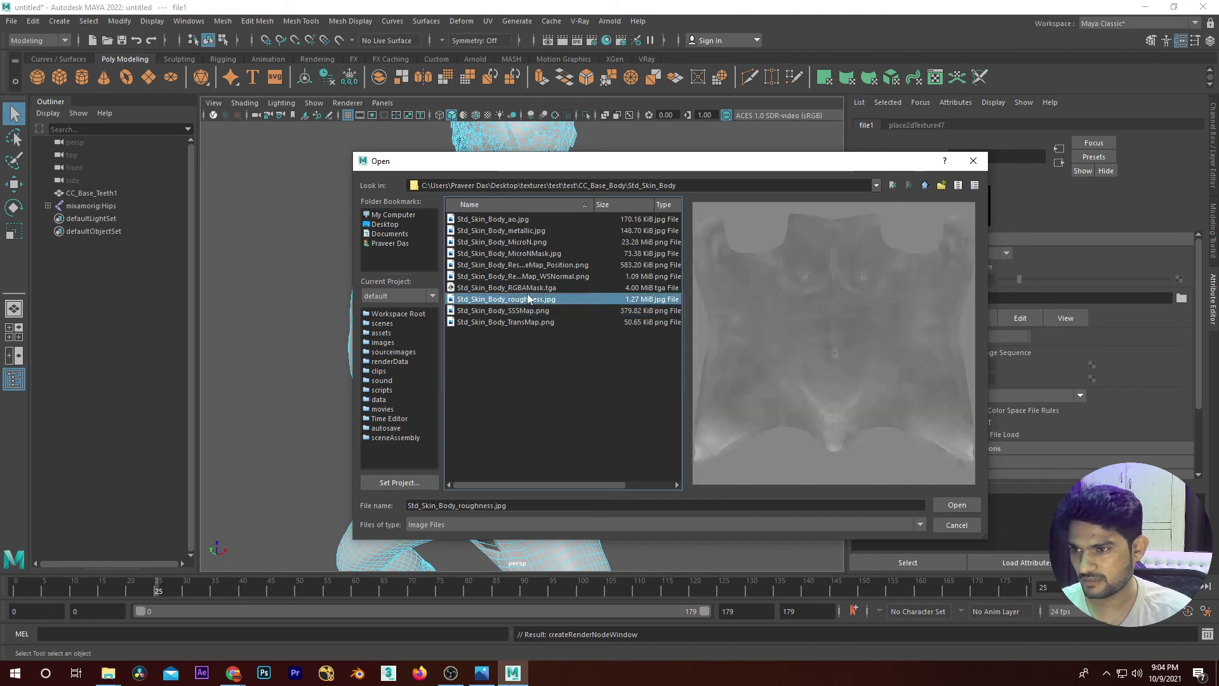
pyautogui.click(532, 289)
pyautogui.click(537, 267)
pyautogui.click(535, 256)
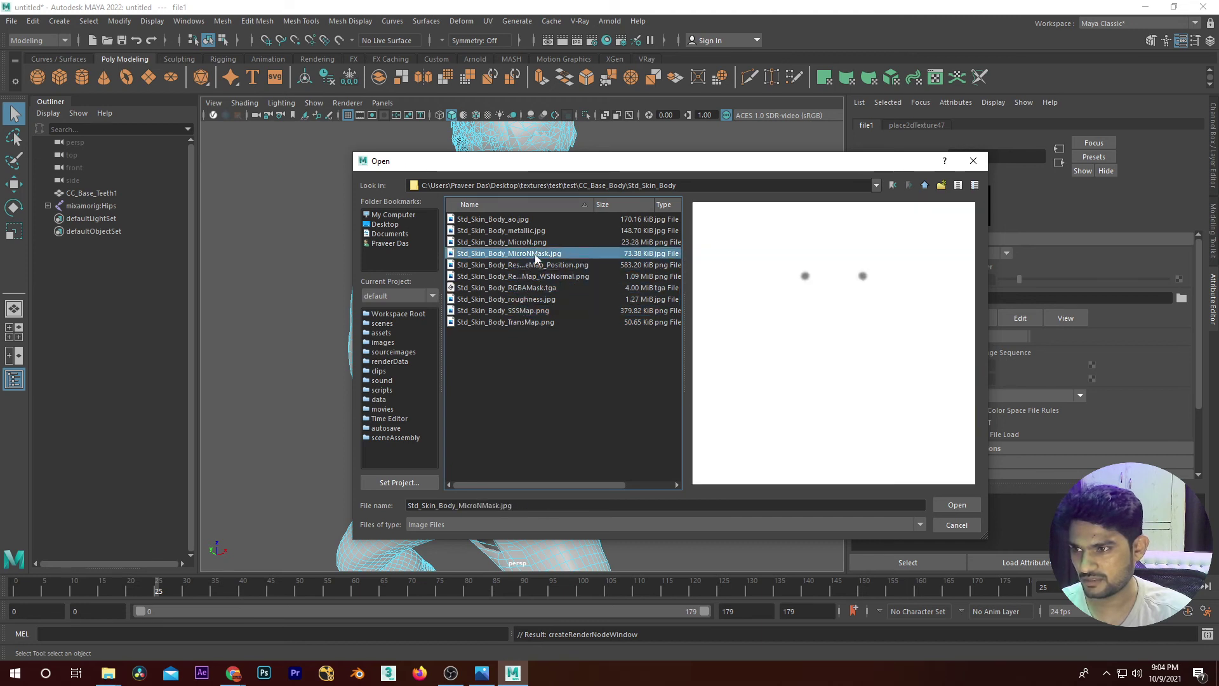
pyautogui.click(531, 233)
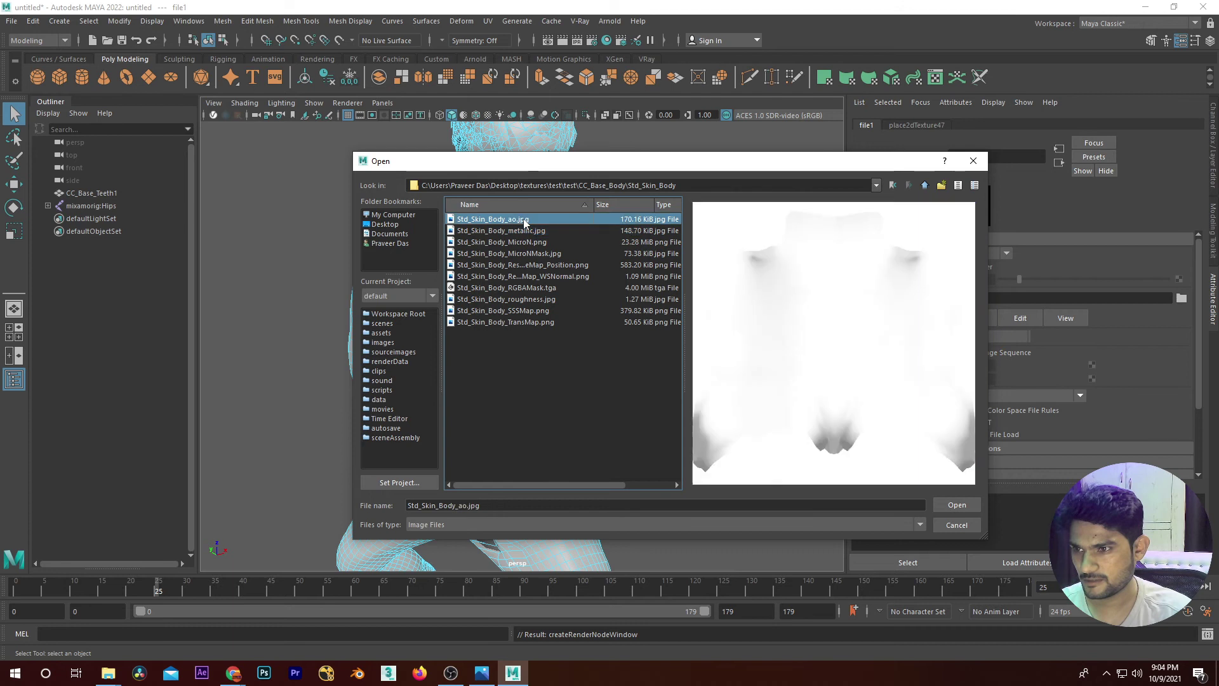
pyautogui.click(520, 233)
# Step: Re-enter Std_Skin_Body and preview the AO, MicroN normal, normal, roughness and SSSMap textures
pyautogui.click(926, 185)
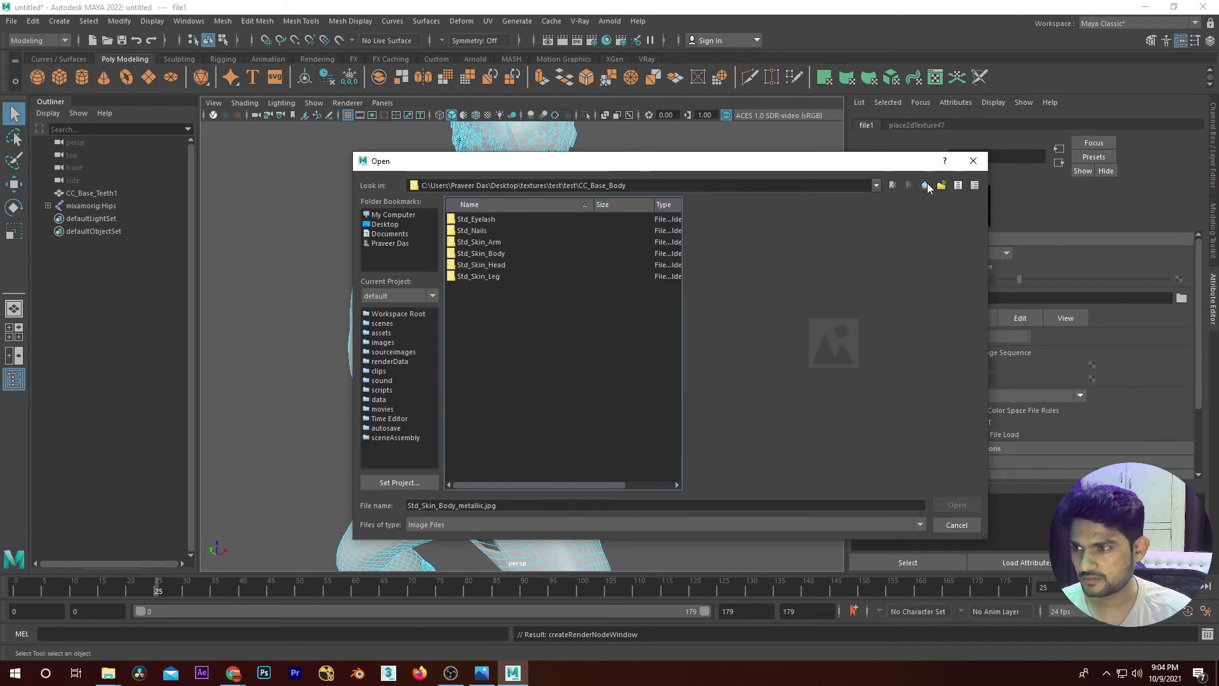
pyautogui.click(497, 264)
pyautogui.doubleClick(492, 253)
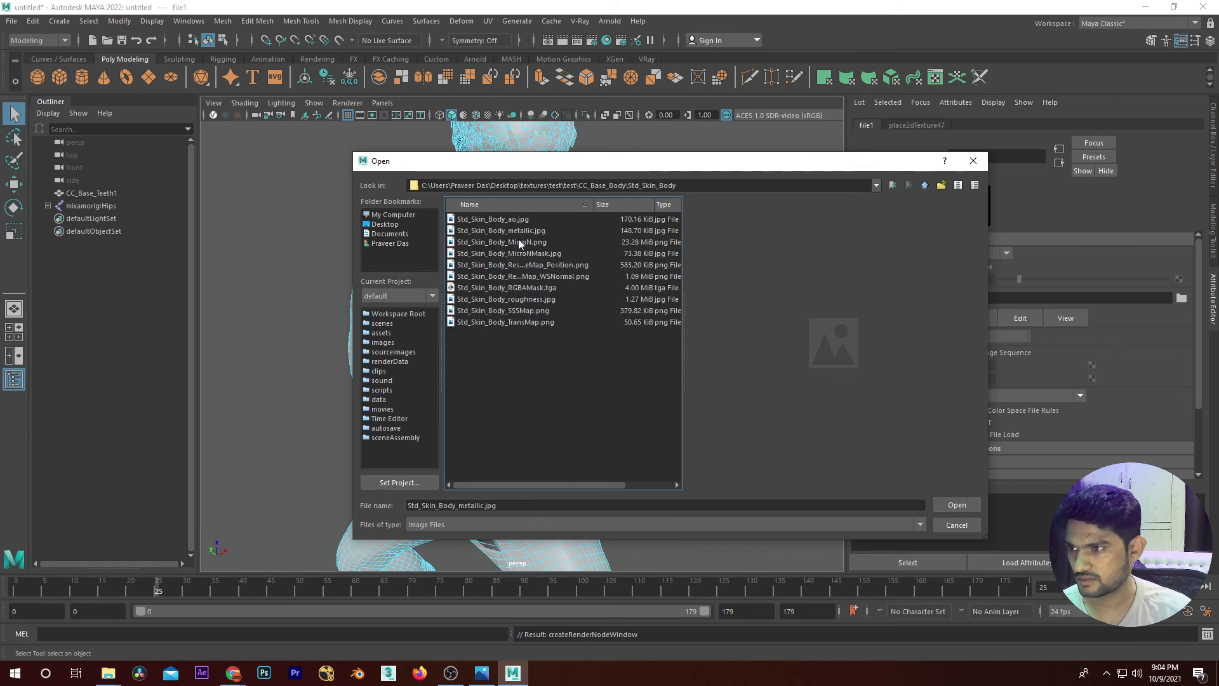
pyautogui.click(514, 220)
pyautogui.click(519, 231)
pyautogui.click(523, 242)
pyautogui.click(535, 264)
pyautogui.click(527, 242)
pyautogui.click(535, 264)
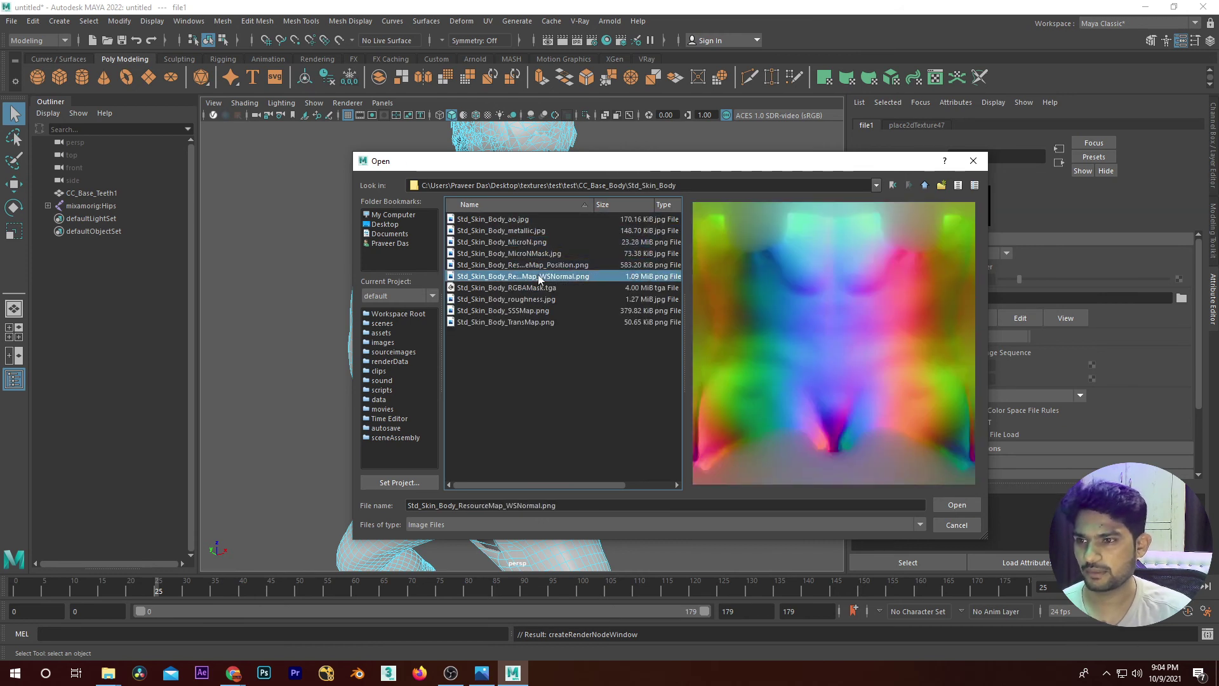
pyautogui.click(520, 287)
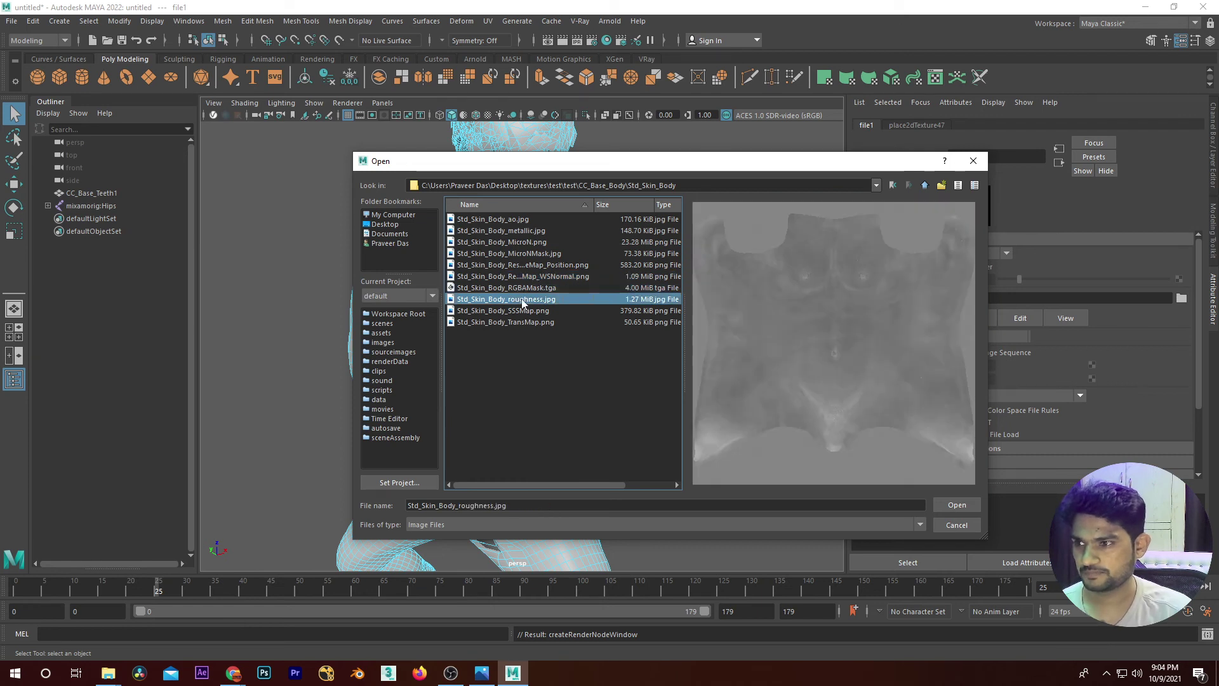
pyautogui.click(521, 310)
# Step: Cancel the file browser without loading any texture
pyautogui.click(973, 161)
pyautogui.scroll(5, 554, 286)
pyautogui.scroll(3, 539, 272)
pyautogui.rightClick(498, 267)
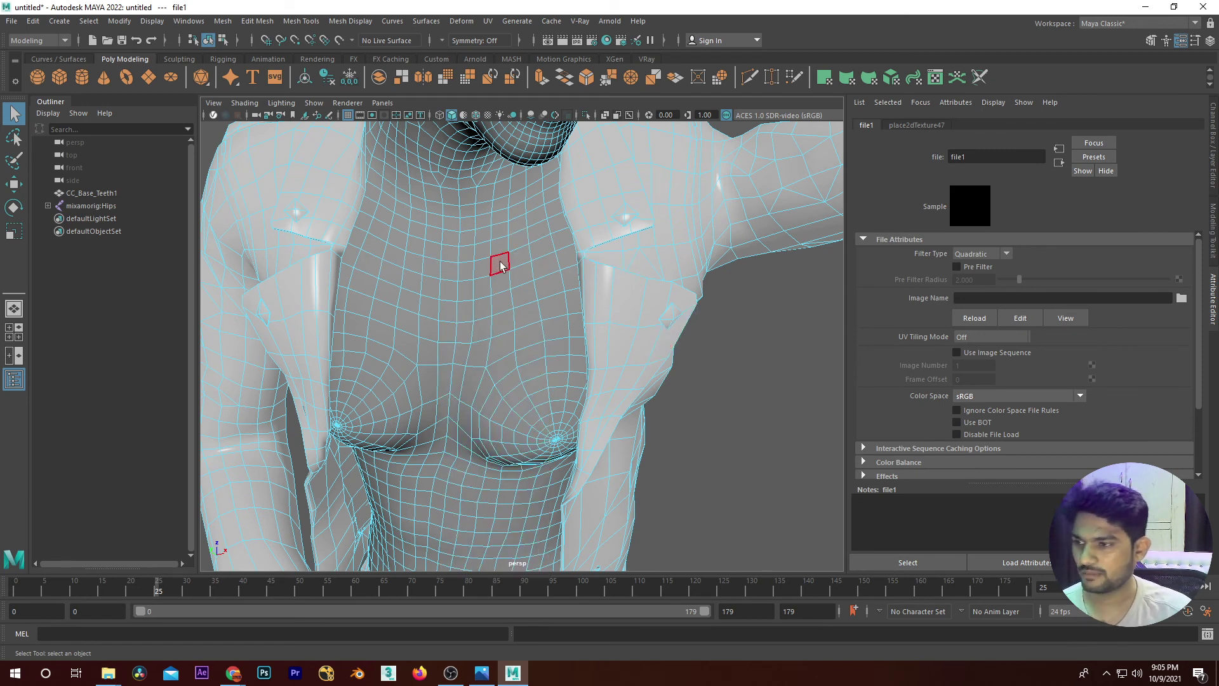
# Step: Select the CC_Base_Teeth1 body mesh and switch it to face selection mode
pyautogui.scroll(-8, 508, 298)
pyautogui.moveTo(511, 303); pyautogui.dragTo(413, 314, button='right')
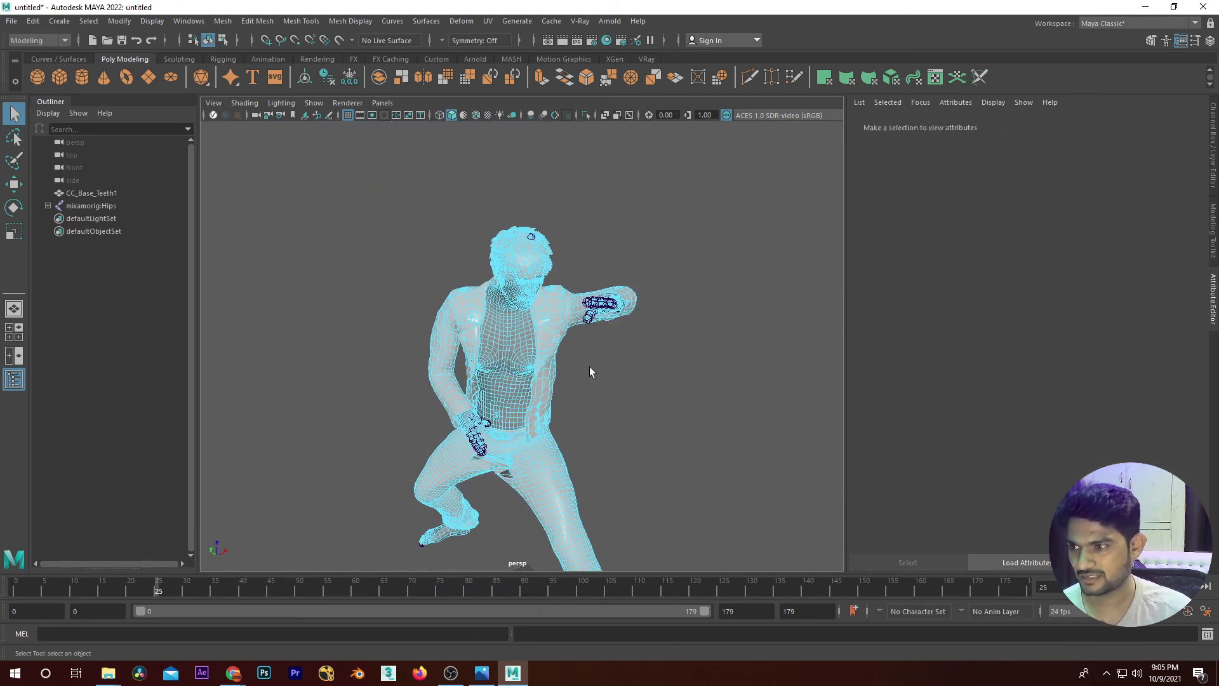
pyautogui.press('w')
pyautogui.rightClick(508, 327)
pyautogui.click(509, 335)
pyautogui.rightClick(510, 327)
pyautogui.click(552, 313)
# Step: Pick a shoulder face, return the mesh to object mode, and clear the selection
pyautogui.scroll(8, 436, 254)
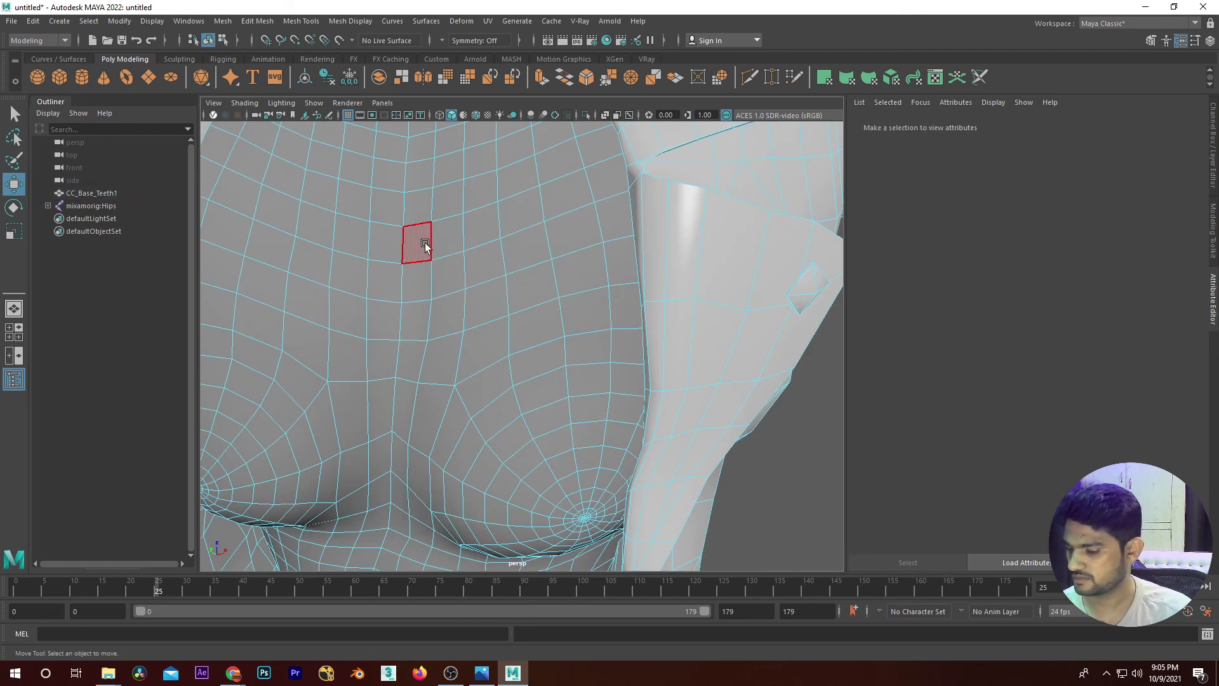
pyautogui.scroll(-8, 479, 263)
pyautogui.rightClick(468, 270)
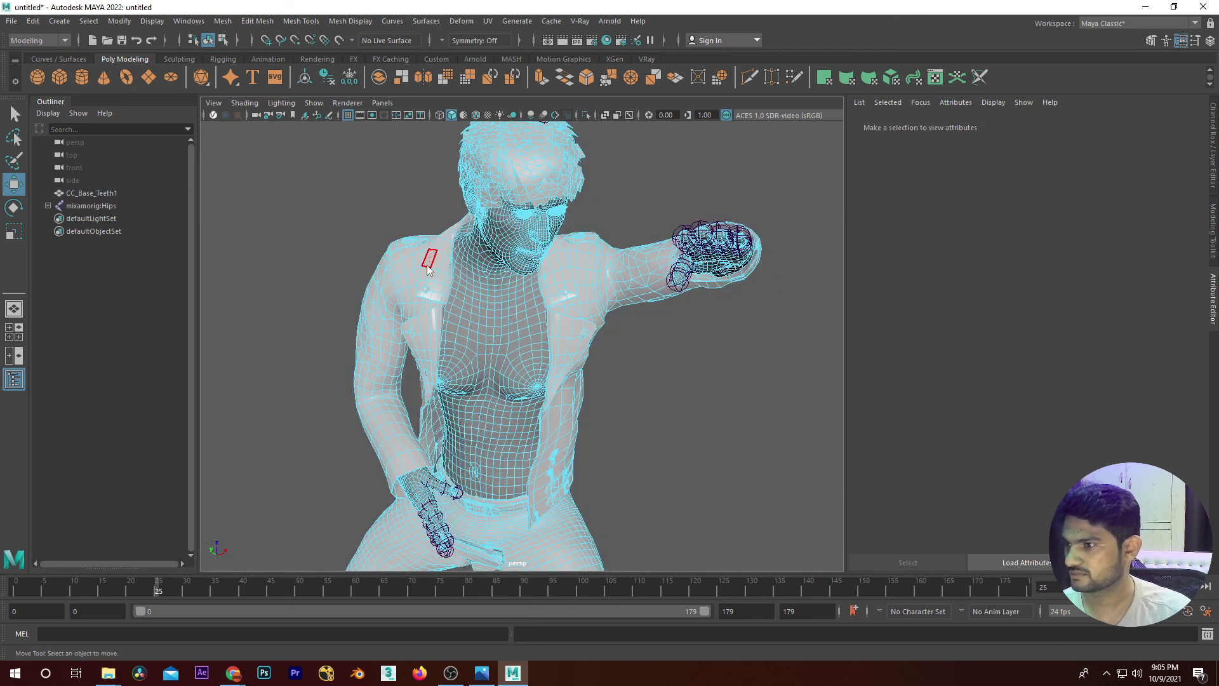
pyautogui.click(430, 262)
pyautogui.rightClick(431, 263)
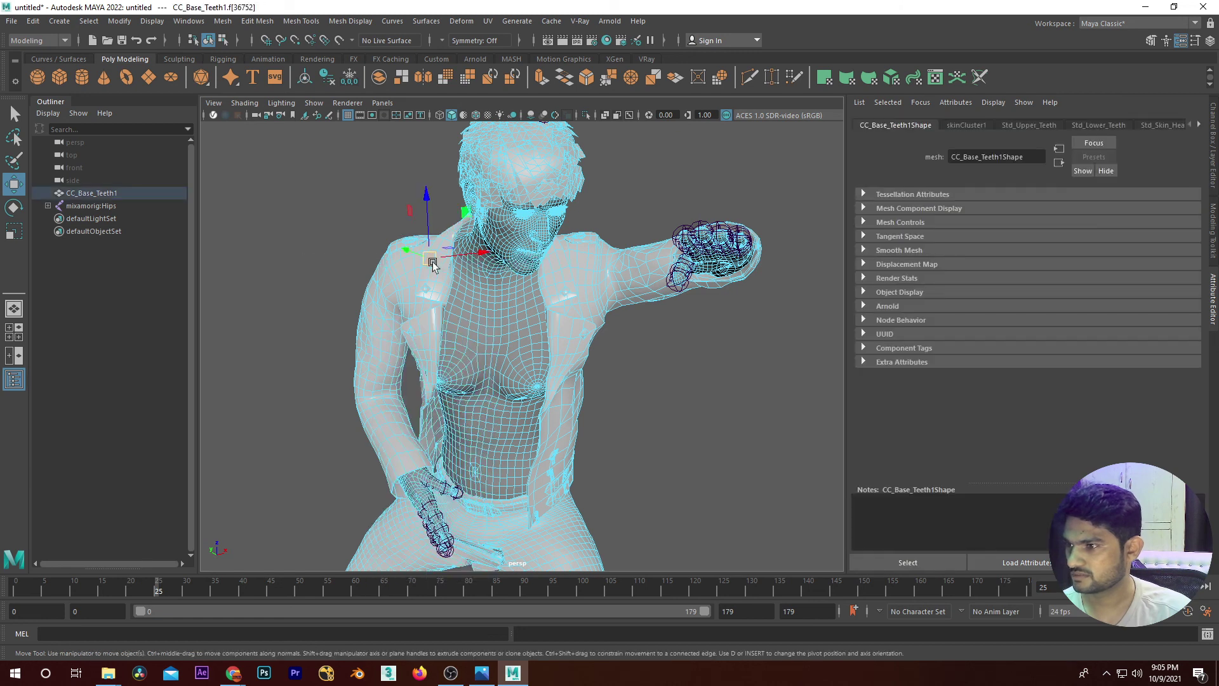
pyautogui.moveTo(505, 278); pyautogui.dragTo(648, 196, button='right')
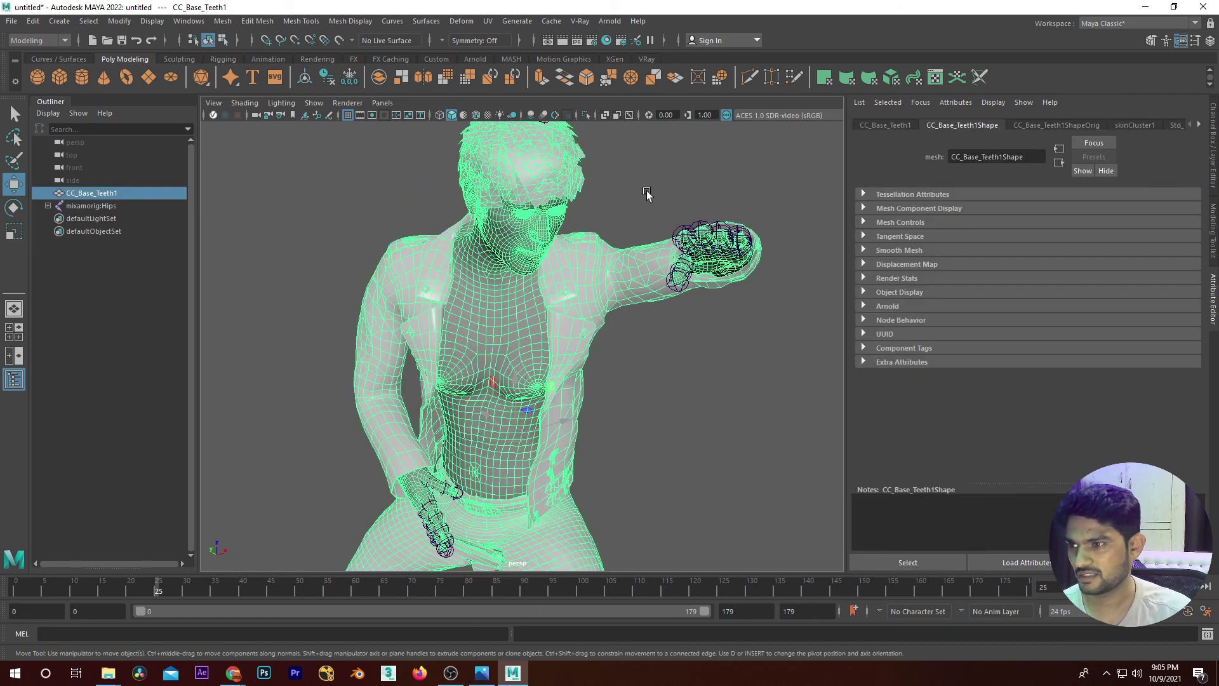
pyautogui.click(697, 347)
# Step: Scrub the timeline to frame 91 to inspect the torn crotch
pyautogui.scroll(-5, 696, 347)
pyautogui.scroll(-3, 696, 346)
pyautogui.scroll(-2, 696, 346)
pyautogui.moveTo(159, 590)
pyautogui.mouseDown()
pyautogui.moveTo(787, 594)
pyautogui.moveTo(529, 590)
pyautogui.mouseUp()
pyautogui.scroll(3, 588, 446)
pyautogui.scroll(3, 587, 447)
pyautogui.scroll(5, 588, 446)
pyautogui.scroll(-3, 509, 332)
pyautogui.scroll(1, 534, 436)
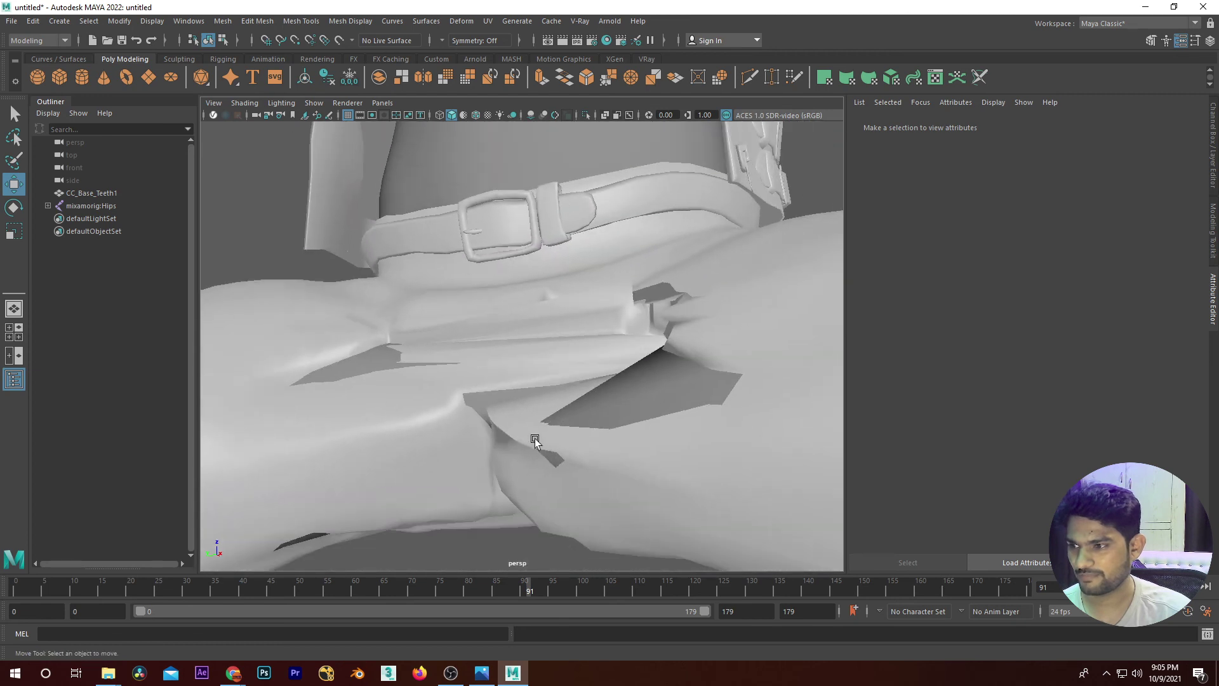
# Step: Reselect the CC_Base_Teeth1 mesh and bring up its marking menu with Paint Skin Weights
pyautogui.click(572, 432)
pyautogui.scroll(3, 572, 432)
pyautogui.scroll(-3, 572, 349)
pyautogui.scroll(-1, 534, 397)
pyautogui.scroll(-1, 544, 379)
pyautogui.scroll(1, 544, 379)
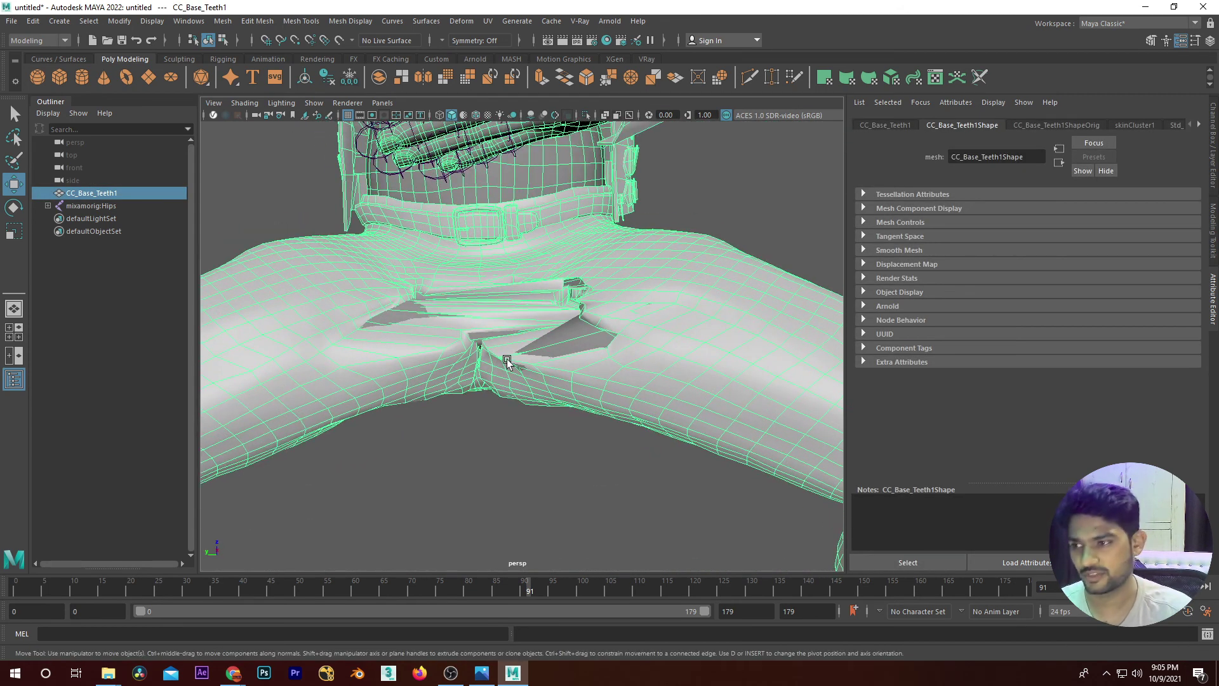
pyautogui.click(707, 223)
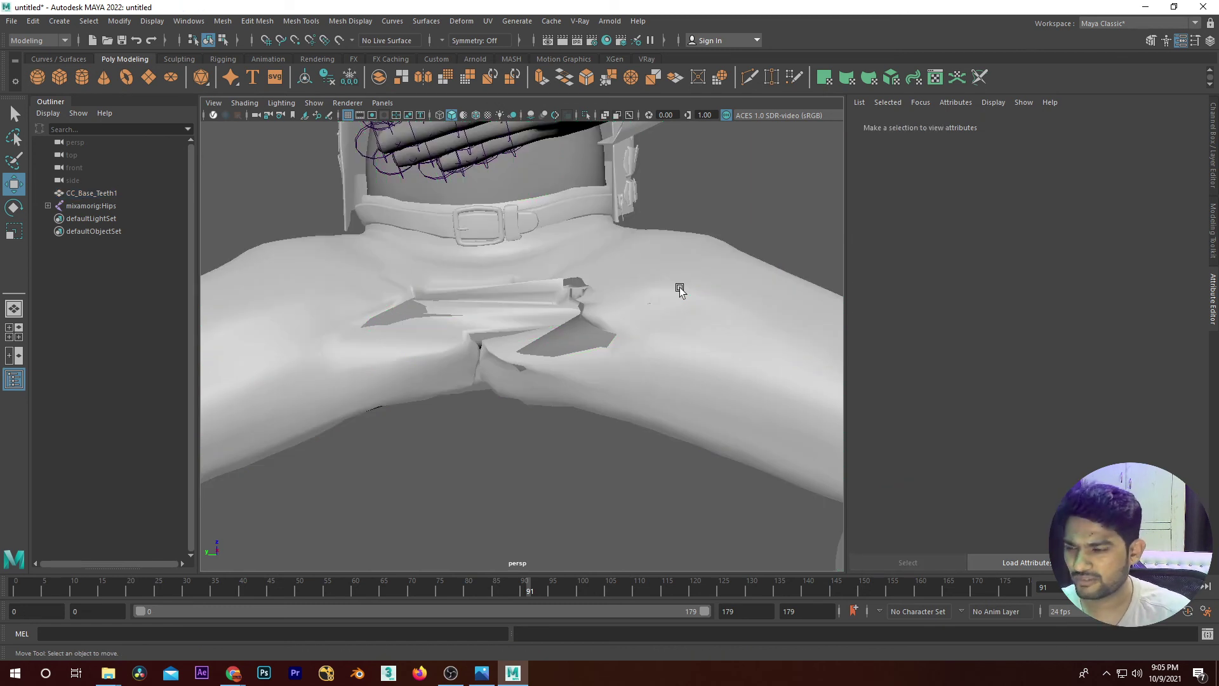
pyautogui.click(677, 285)
pyautogui.moveTo(721, 259); pyautogui.dragTo(698, 242, button='right')
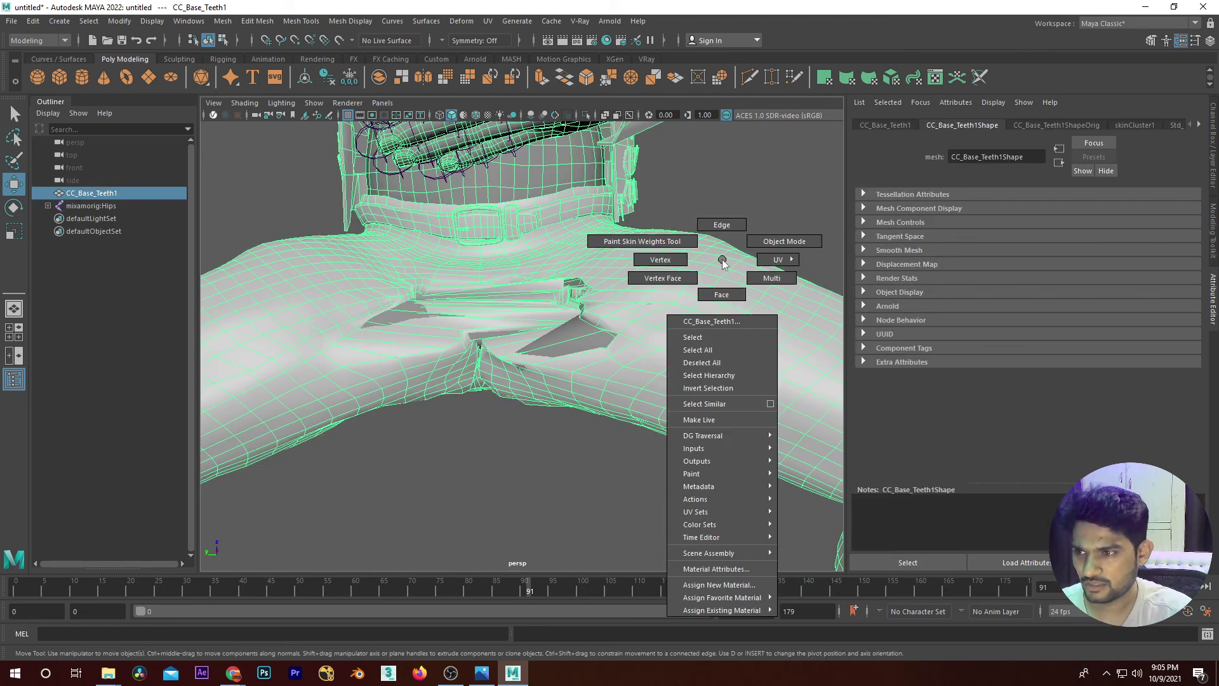
# Step: Start Paint Skin Weights, pick the mixamorig:LeftUpLeg influence, and enlarge the brush
pyautogui.click(677, 236)
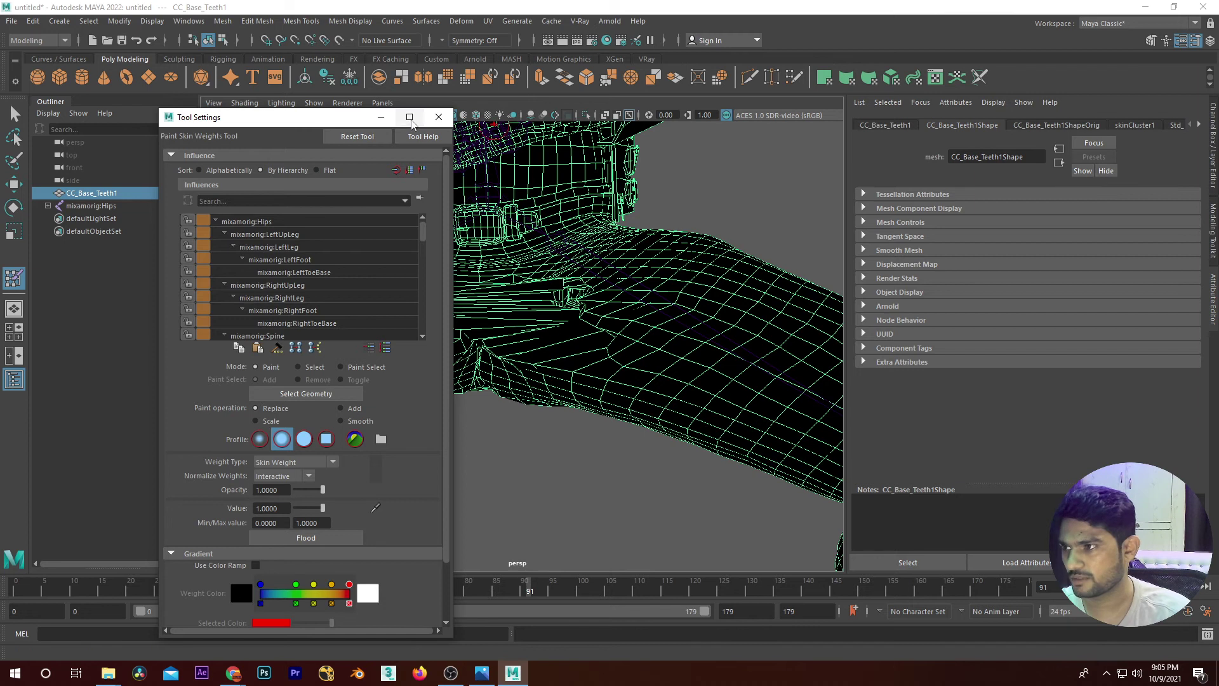
pyautogui.moveTo(279, 122); pyautogui.dragTo(968, 124)
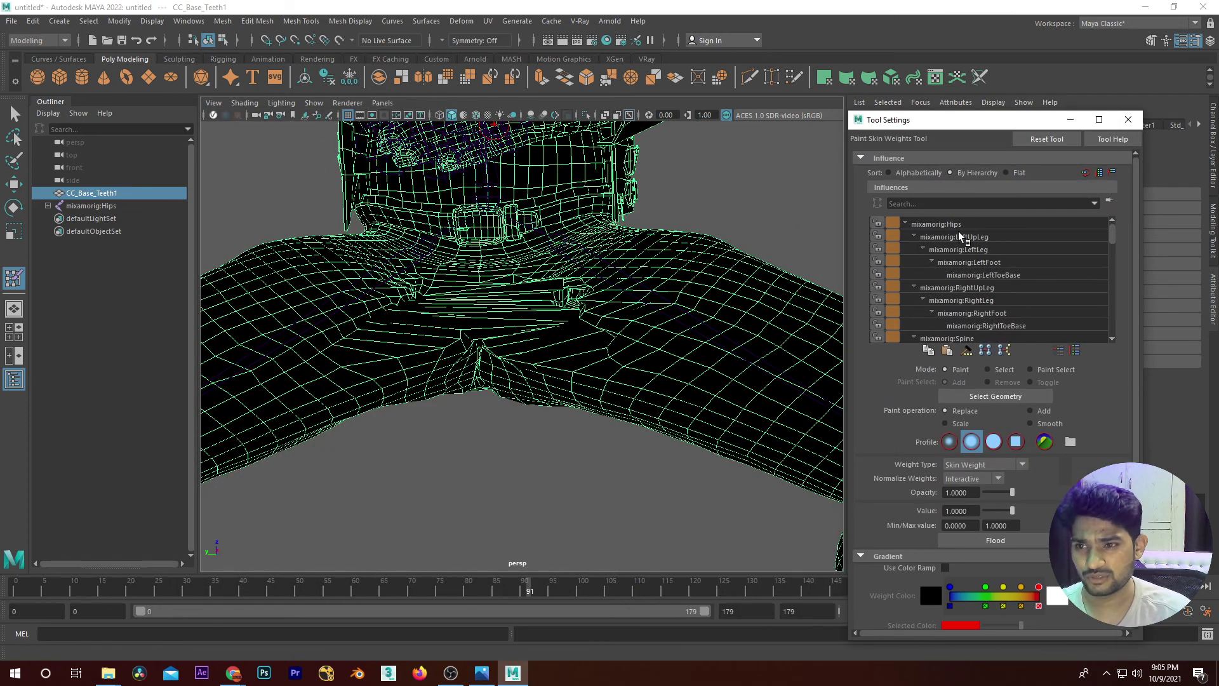
pyautogui.click(956, 223)
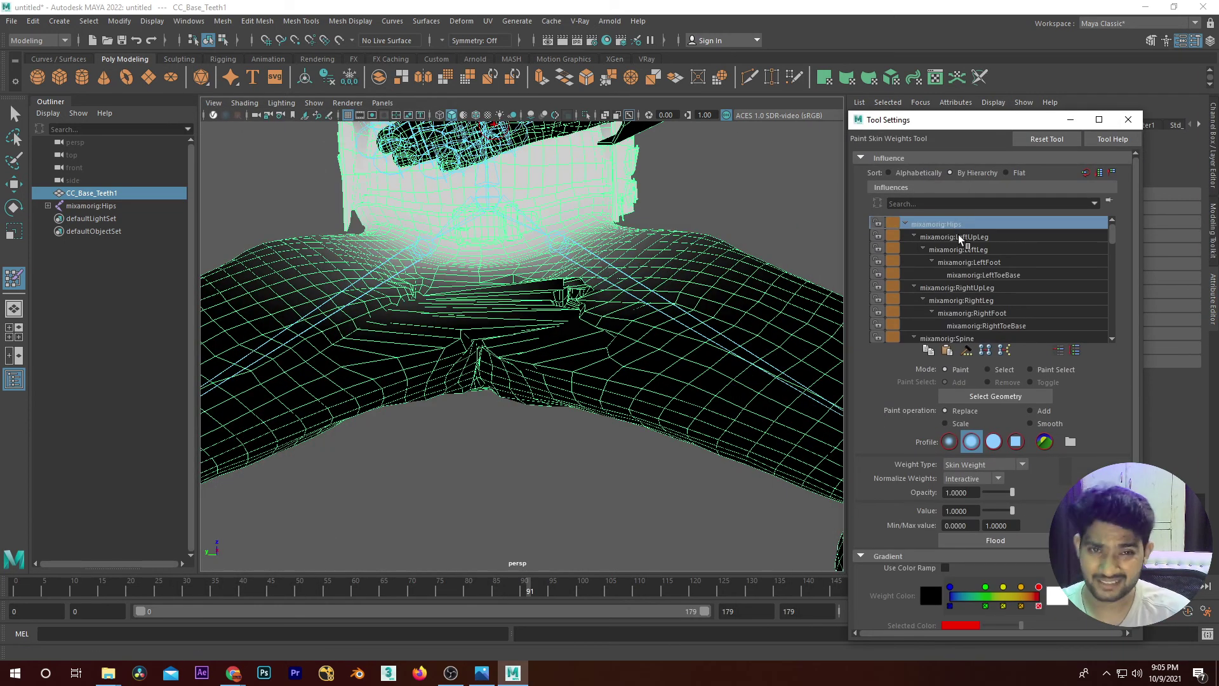
pyautogui.click(960, 238)
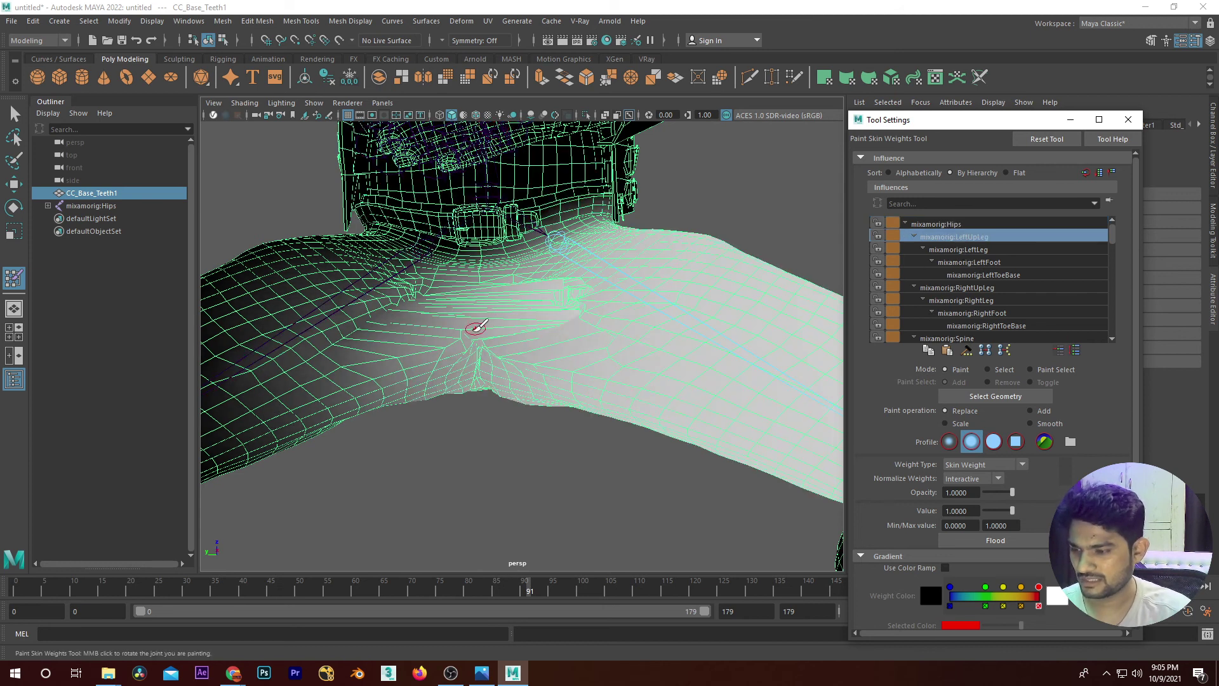
pyautogui.moveTo(470, 356)
pyautogui.mouseDown()
pyautogui.moveTo(496, 331)
pyautogui.moveTo(408, 340)
pyautogui.mouseUp()
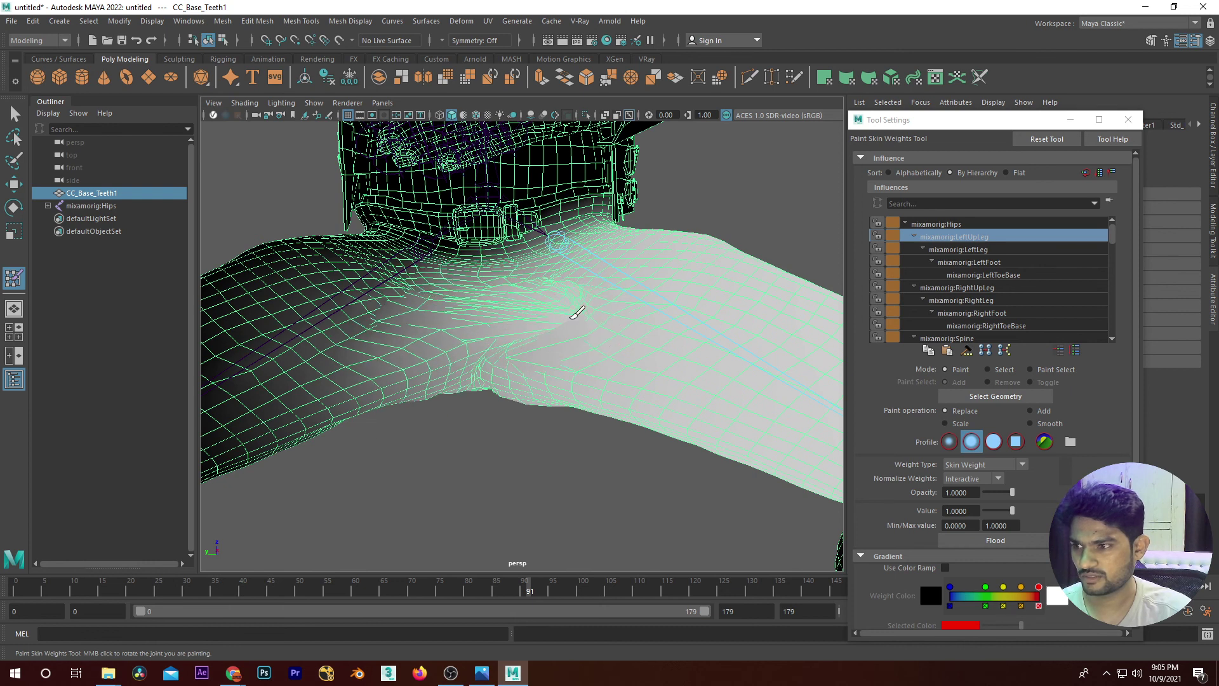
# Step: Paint LeftUpLeg weight over the crotch, then check LeftLeg, foot and RightUpLeg weights
pyautogui.moveTo(576, 292)
pyautogui.mouseDown()
pyautogui.moveTo(434, 294)
pyautogui.moveTo(394, 332)
pyautogui.mouseUp()
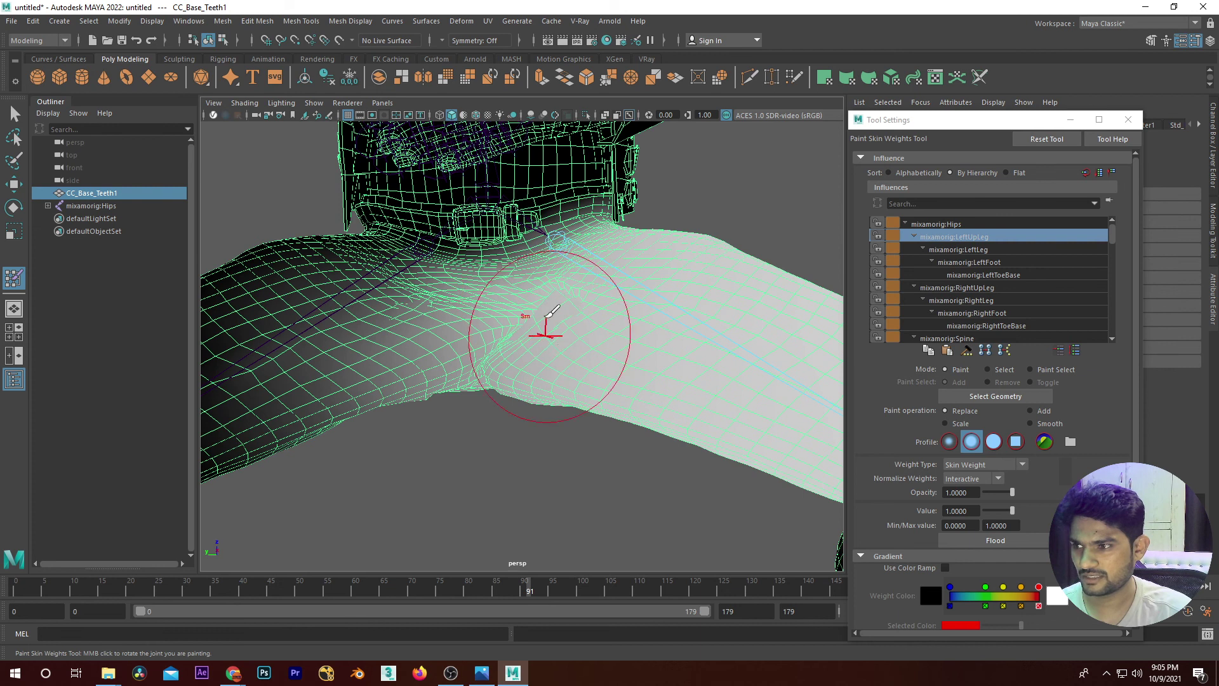
pyautogui.moveTo(558, 280); pyautogui.dragTo(582, 301)
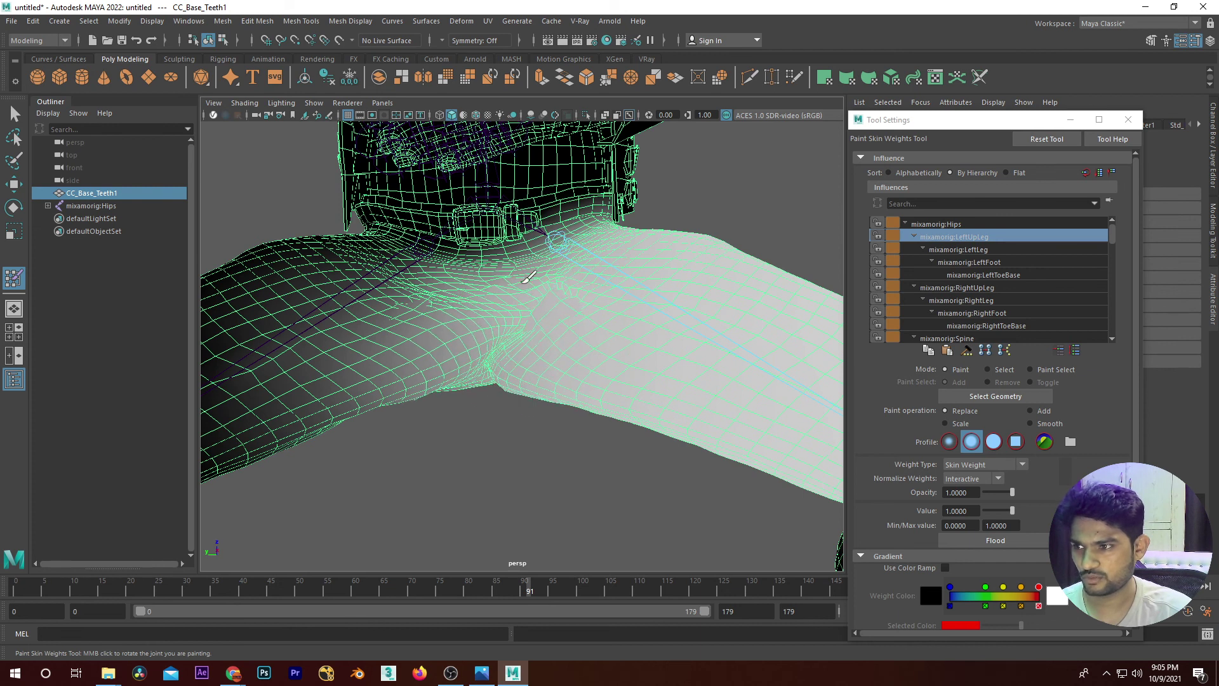
pyautogui.click(981, 250)
pyautogui.click(978, 261)
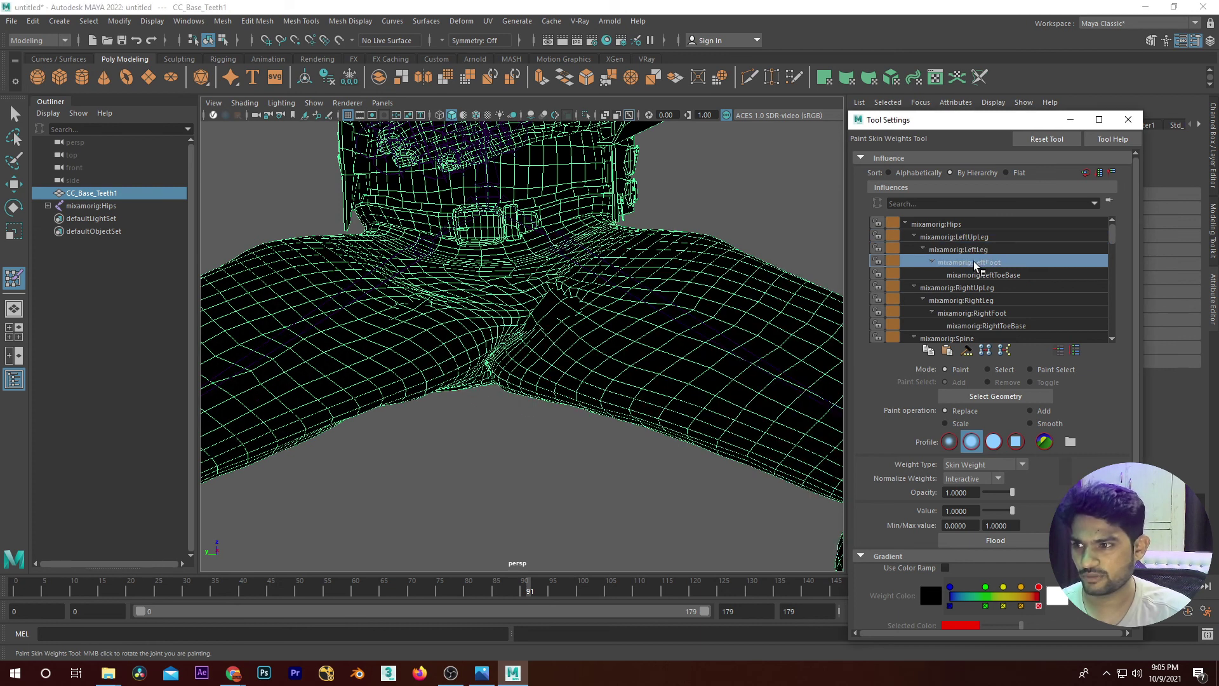
pyautogui.click(975, 286)
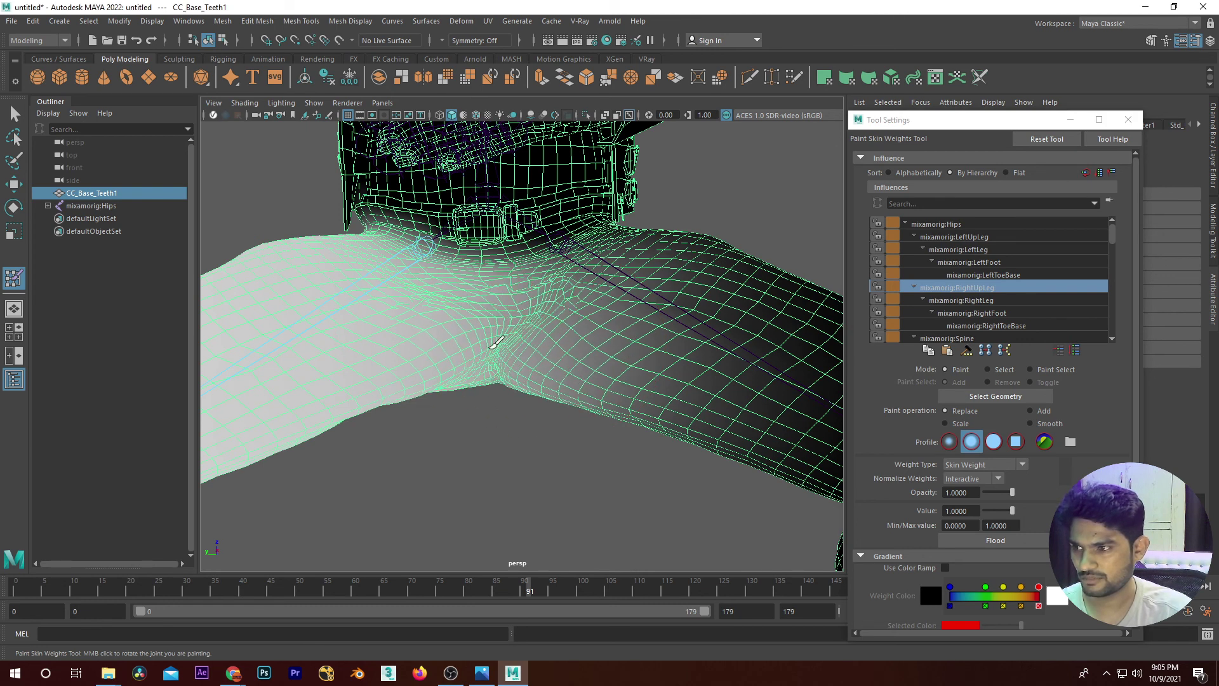
pyautogui.press('w')
pyautogui.scroll(-5, 508, 435)
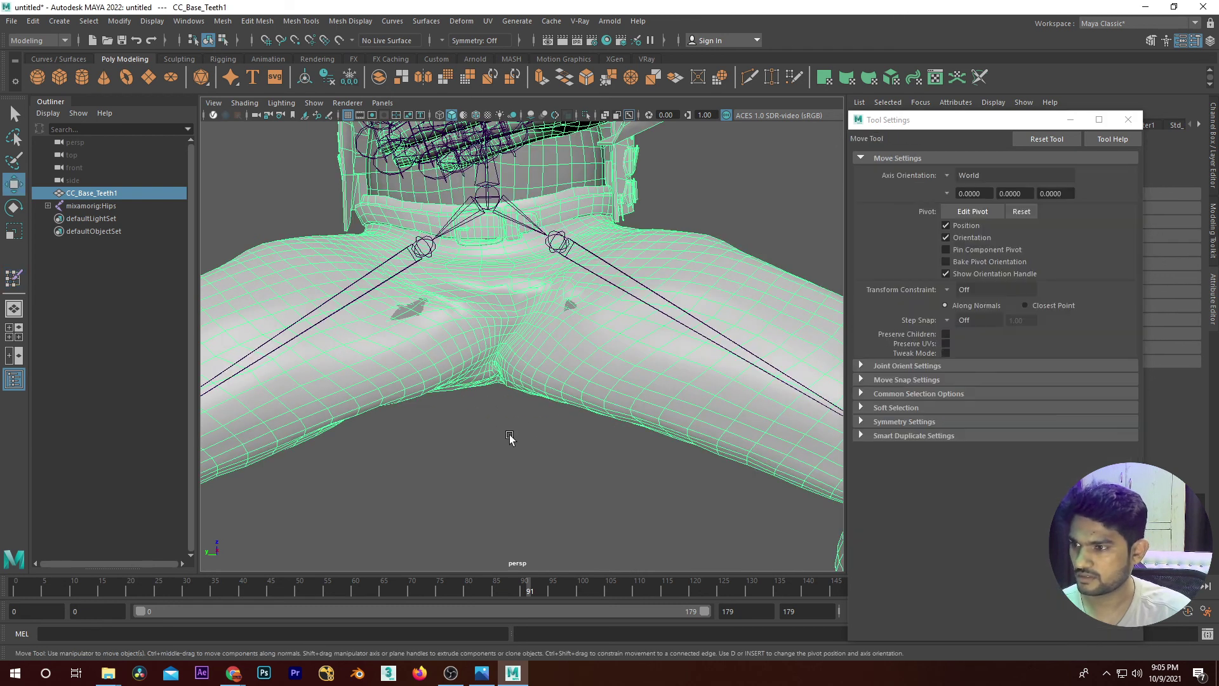
# Step: Close the weight painting settings, orbit out to view the whole character, and return to Mixamo
pyautogui.click(580, 447)
pyautogui.moveTo(580, 448)
pyautogui.keyDown('alt'); pyautogui.mouseDown()
pyautogui.moveTo(590, 413)
pyautogui.moveTo(555, 423)
pyautogui.mouseUp(); pyautogui.keyUp('alt')
pyautogui.click(1128, 119)
pyautogui.scroll(-3, 621, 360)
pyautogui.scroll(3, 607, 357)
pyautogui.keyDown('alt'); pyautogui.moveTo(608, 357); pyautogui.dragTo(663, 336); pyautogui.keyUp('alt')
pyautogui.scroll(-4, 663, 336)
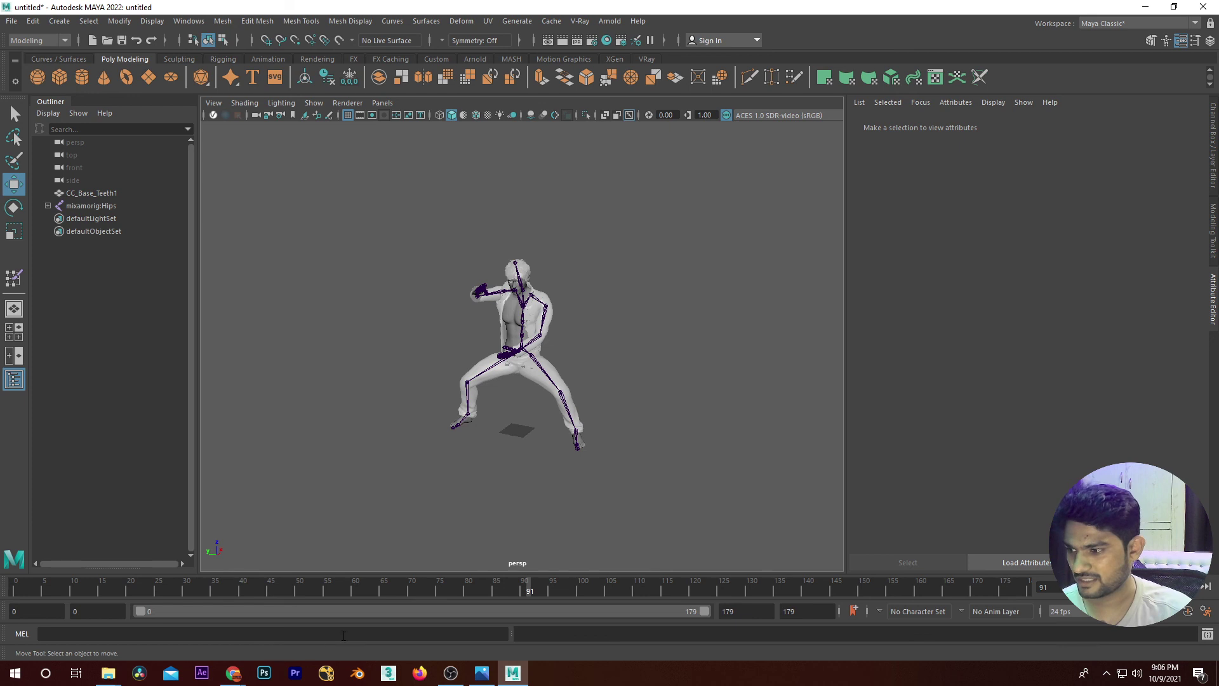
pyautogui.click(269, 631)
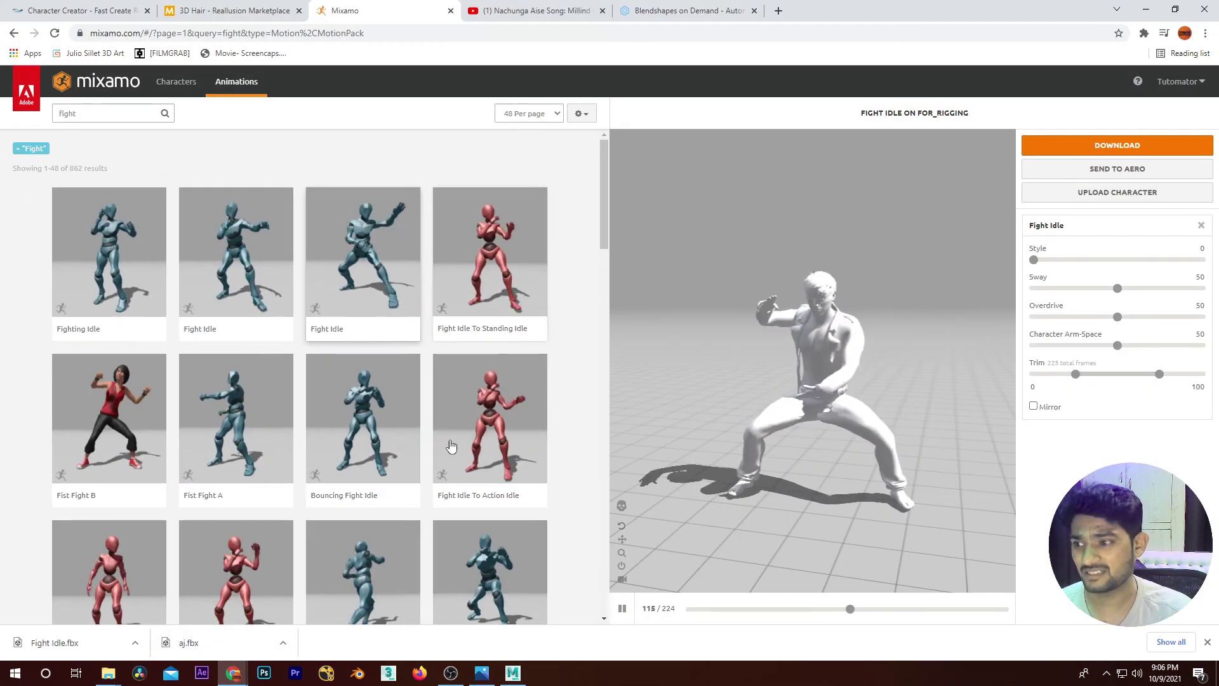
# Step: Browse the Mixamo Fight animation results and select the 'fight' search term
pyautogui.scroll(-5, 280, 329)
pyautogui.scroll(-3, 280, 329)
pyautogui.scroll(8, 280, 328)
pyautogui.doubleClick(67, 113)
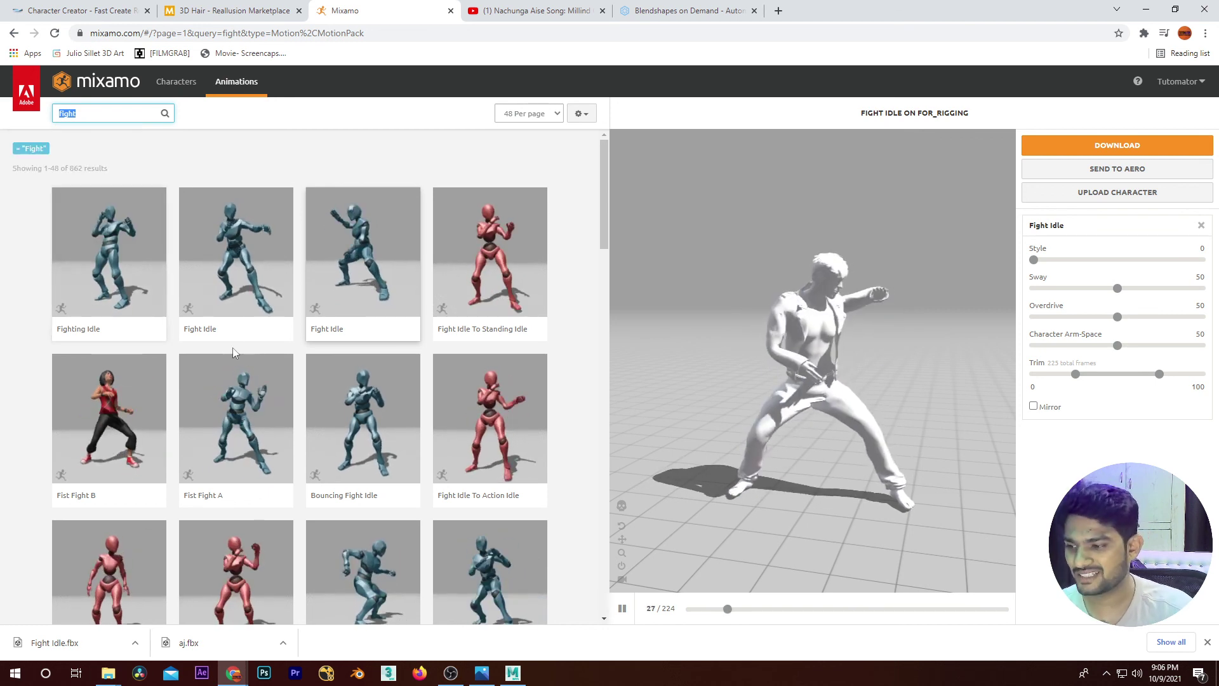
# Step: View the course outline image in a smaller Photos window, then return to Maya
pyautogui.click(486, 679)
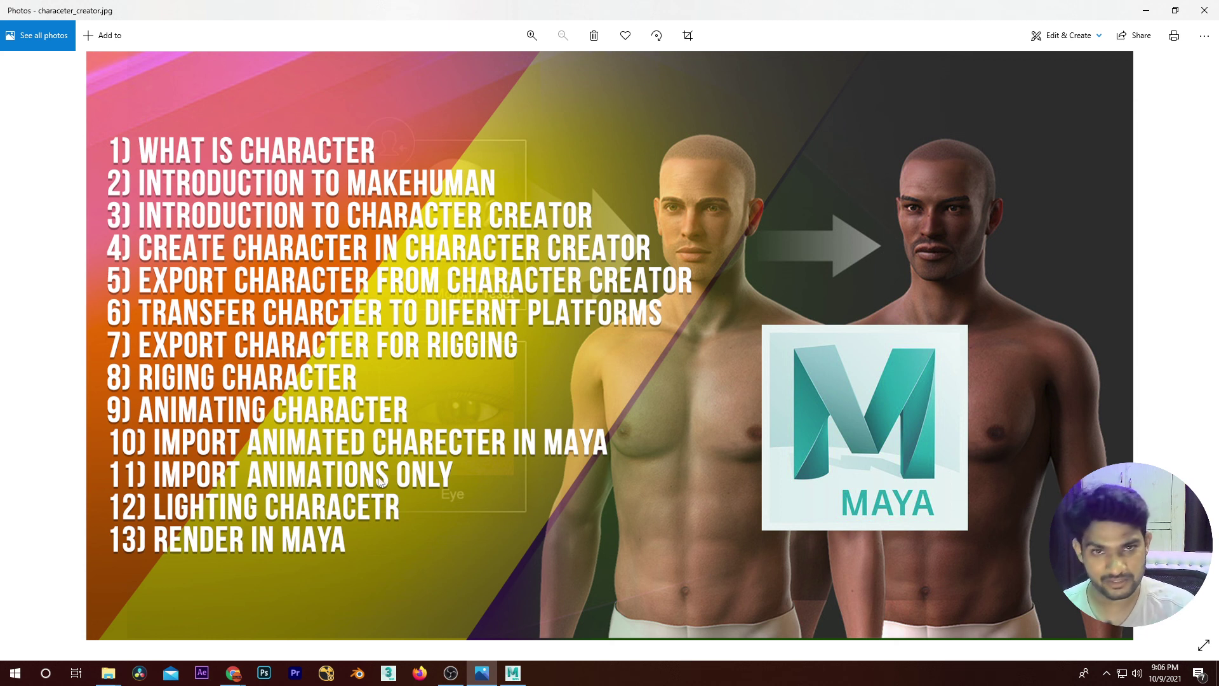
pyautogui.moveTo(609, 10)
pyautogui.mouseDown()
pyautogui.moveTo(653, 149)
pyautogui.moveTo(525, 356)
pyautogui.moveTo(603, 82)
pyautogui.mouseUp()
pyautogui.click(513, 672)
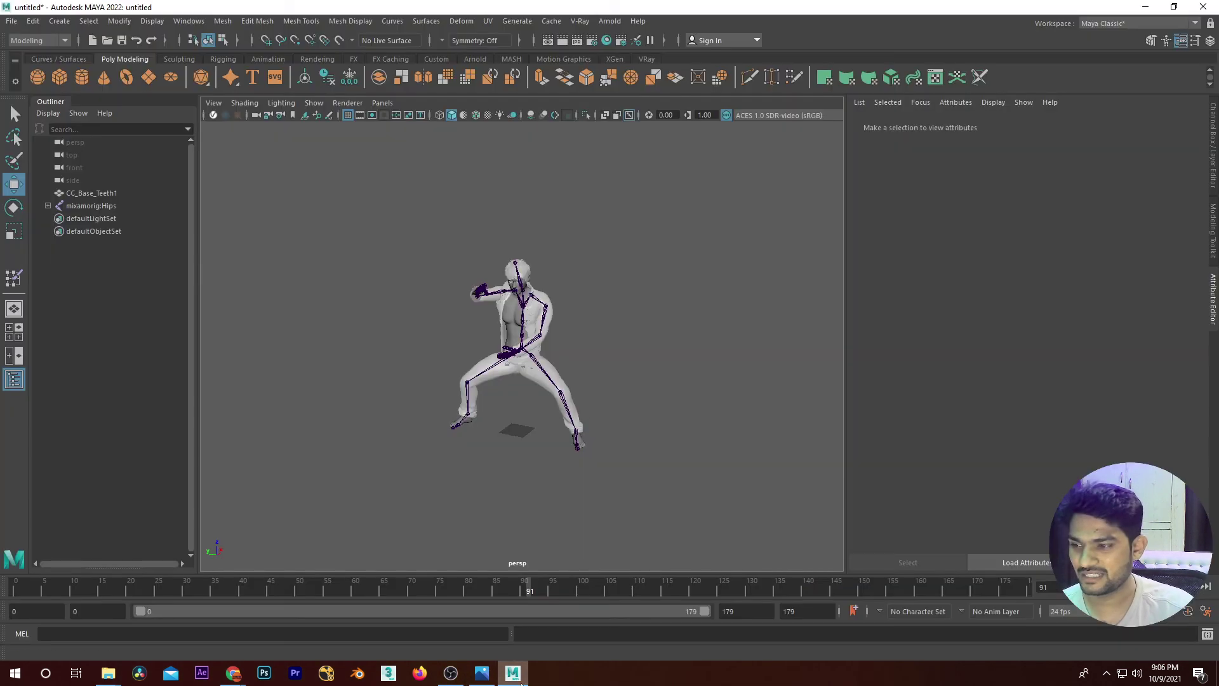